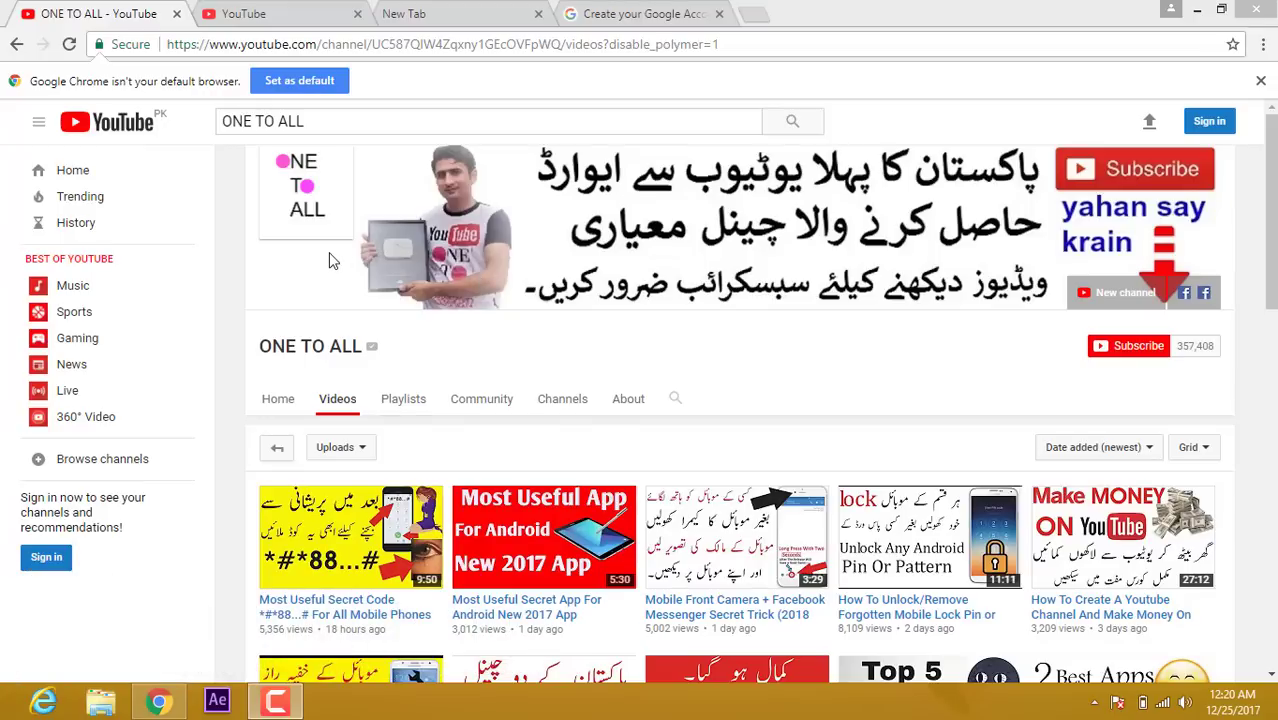
Step: Switch to the second YouTube tab, then to an empty new browser tab
left_click(289, 14)
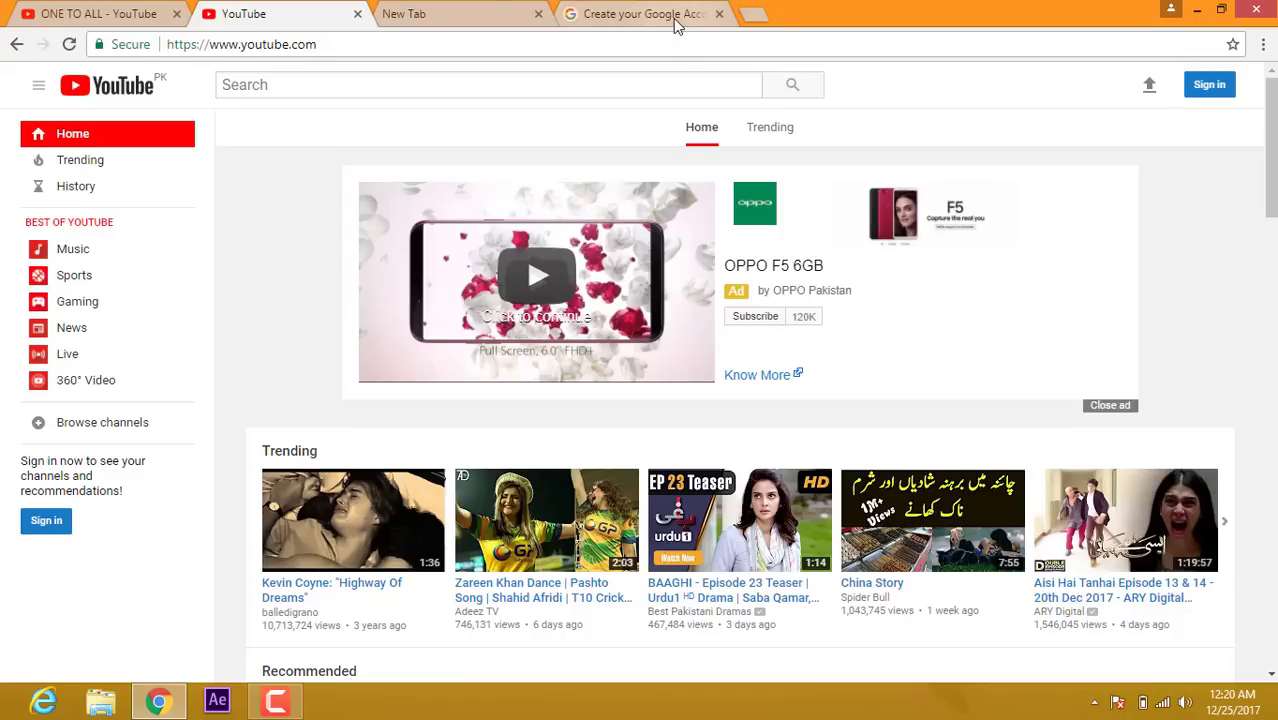
left_click(478, 13)
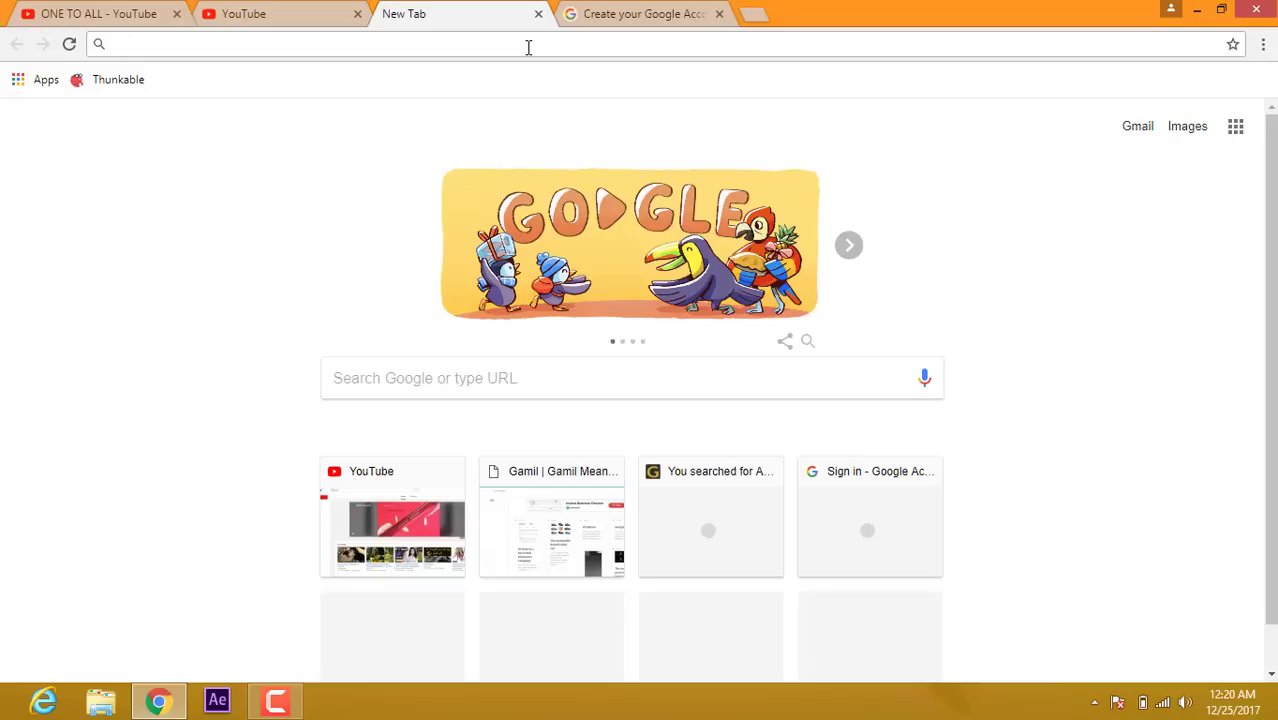
Step: Go to the Create your Google Account page and highlight its heading
type("WWW")
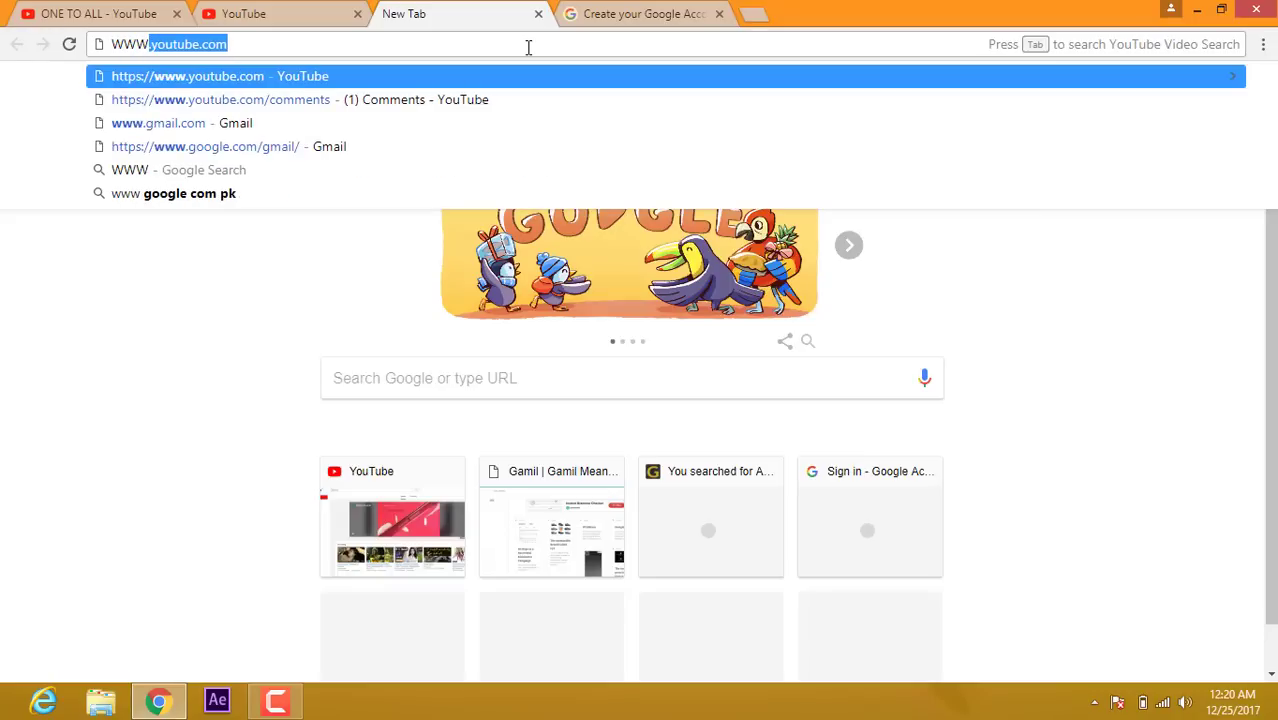
type(".G")
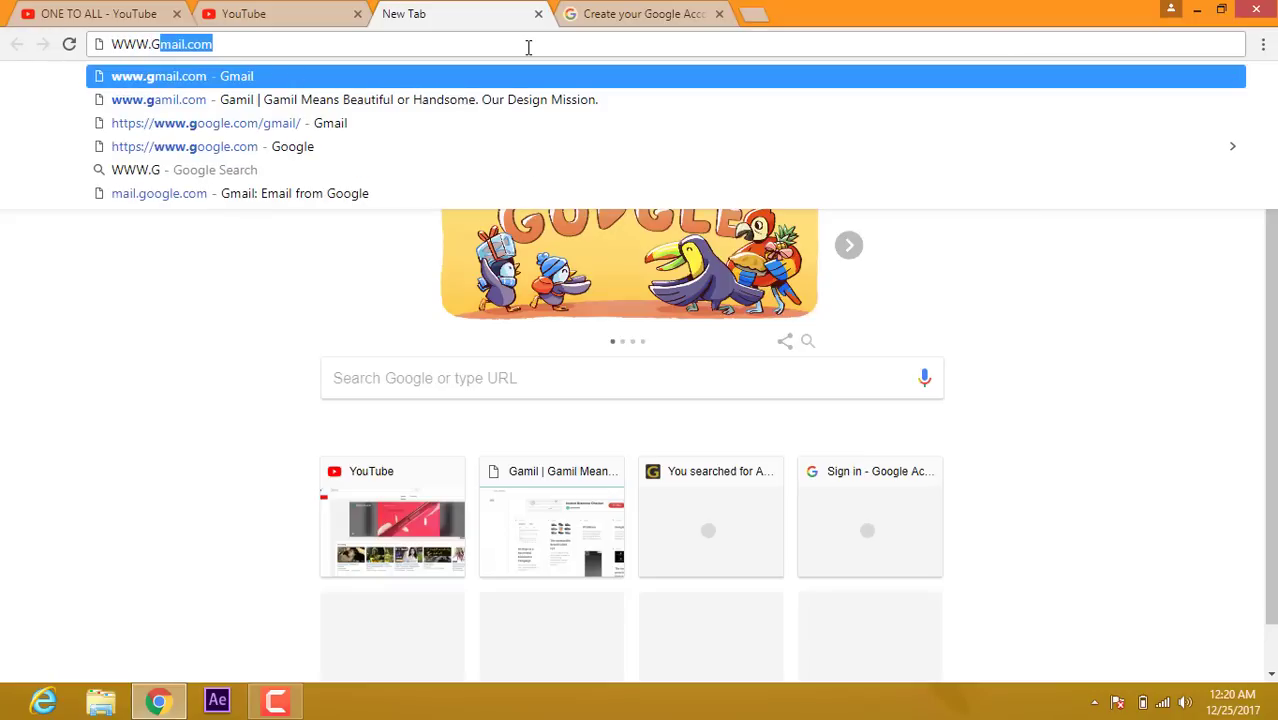
left_click(612, 16)
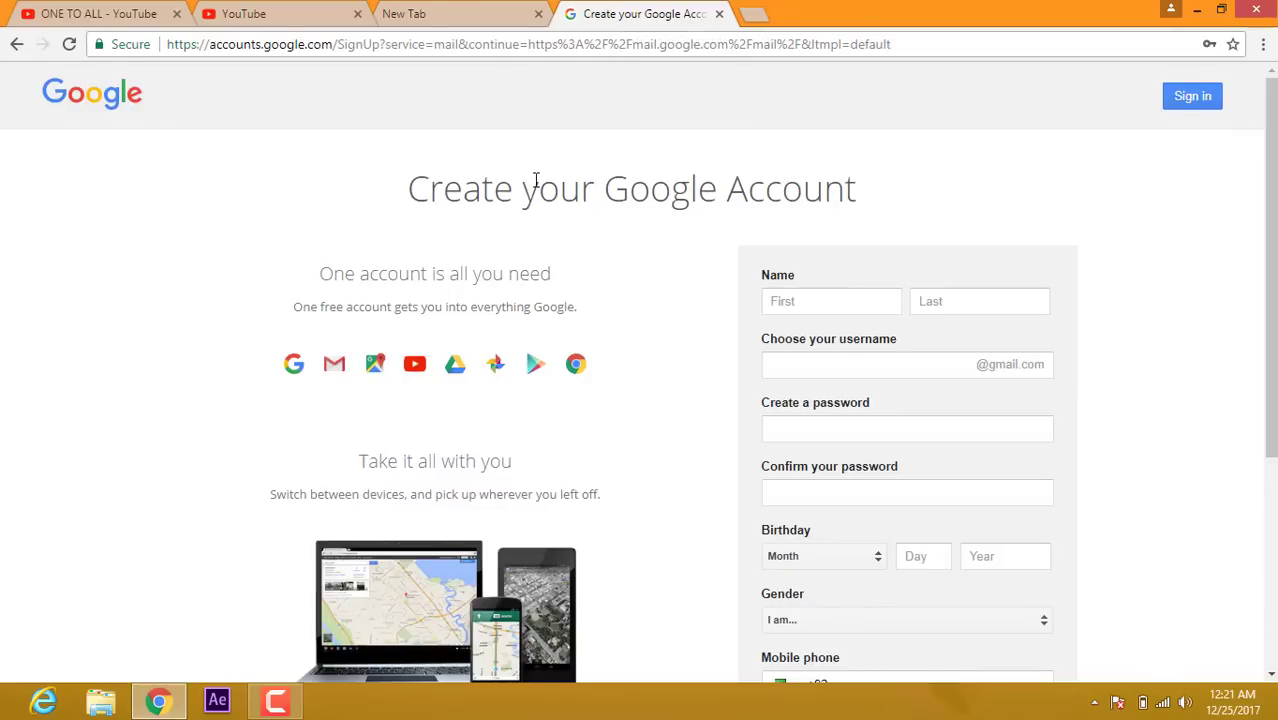
left_click_drag(536, 190, 408, 188)
left_click(405, 196)
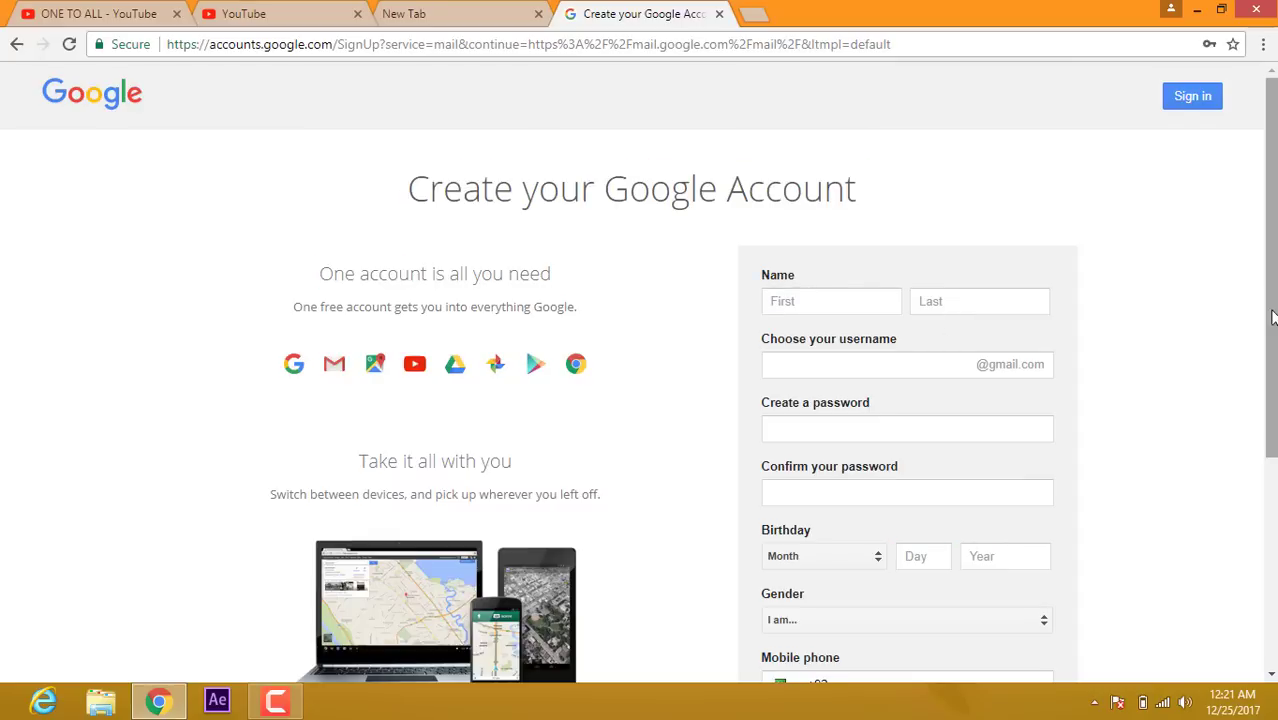
Step: Scroll through the signup form's fields, pointing out the mobile phone number field
scroll(1270, 320, "down", 2)
scroll(1270, 320, "down", 1)
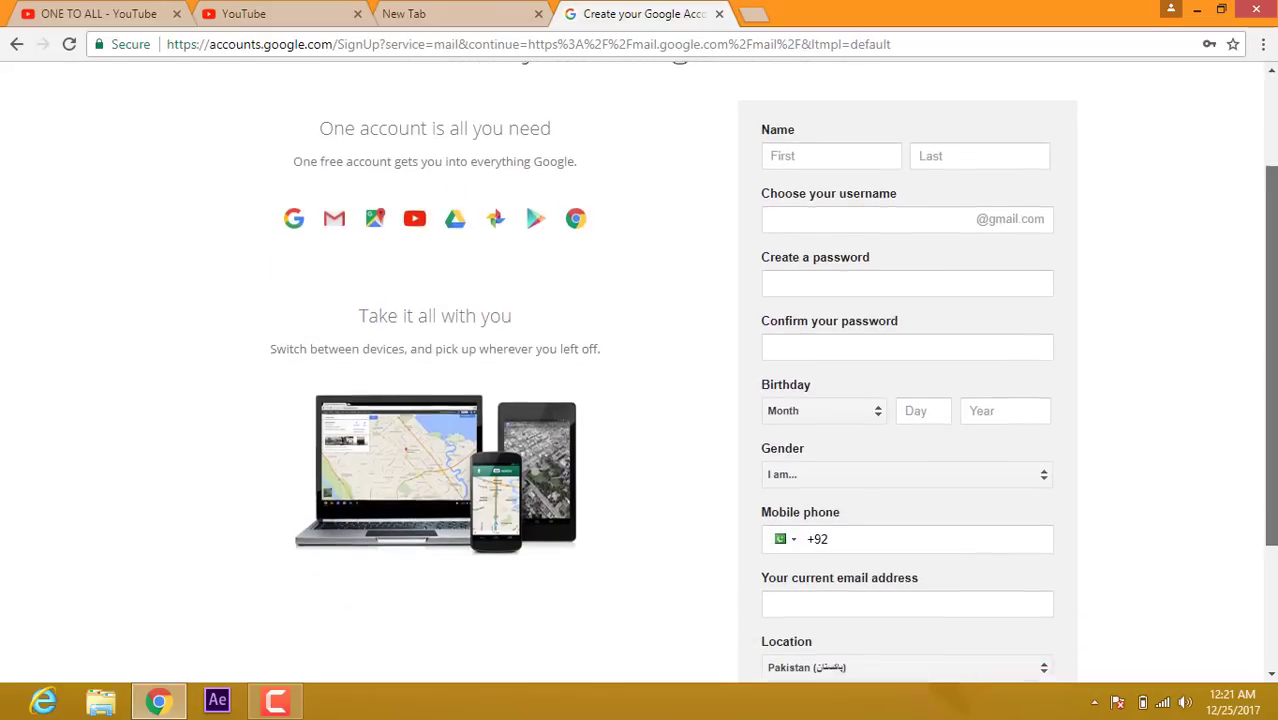
scroll(1272, 455, "up", 1)
scroll(1272, 455, "down", 2)
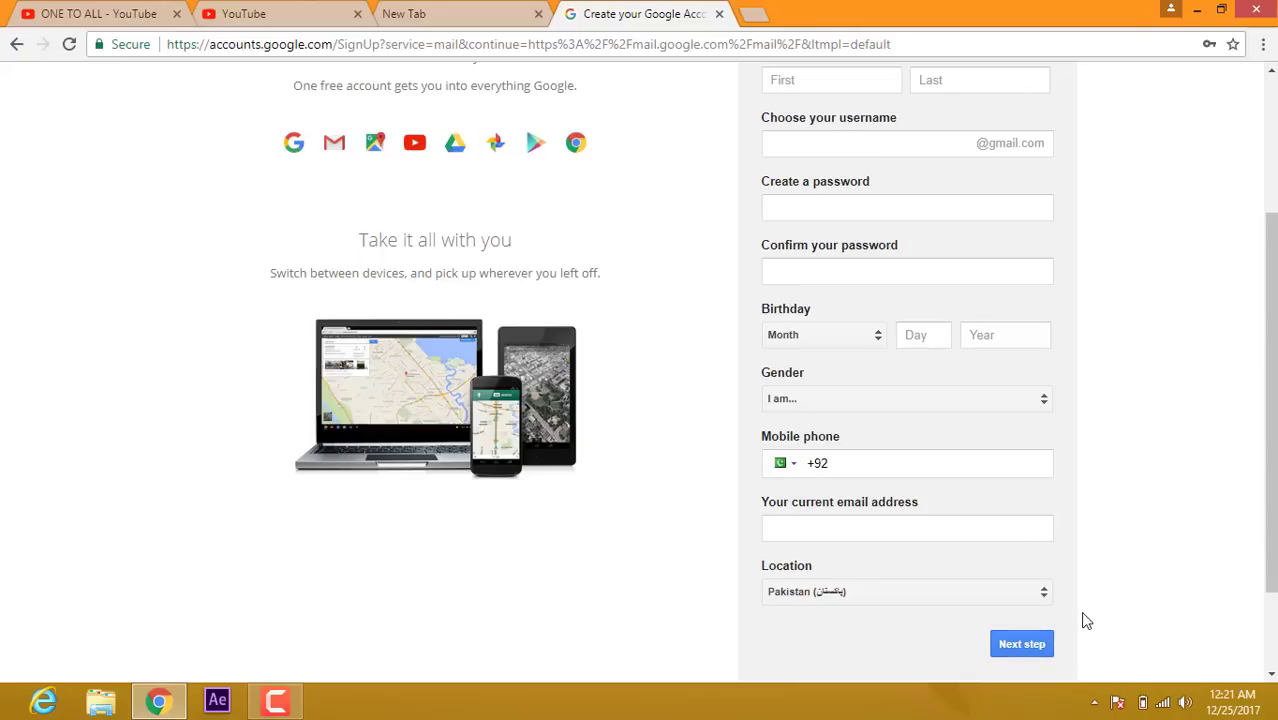
left_click(835, 463)
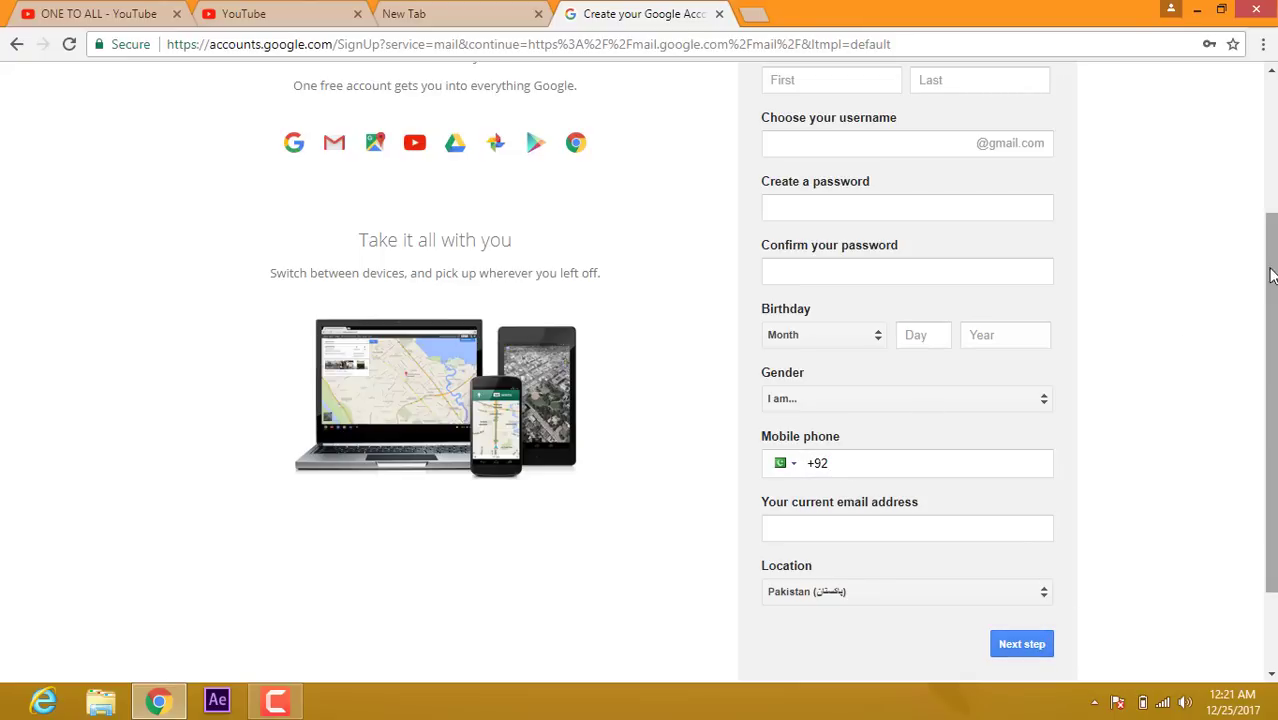
scroll(1275, 180, "up", 1)
scroll(1272, 180, "up", 2)
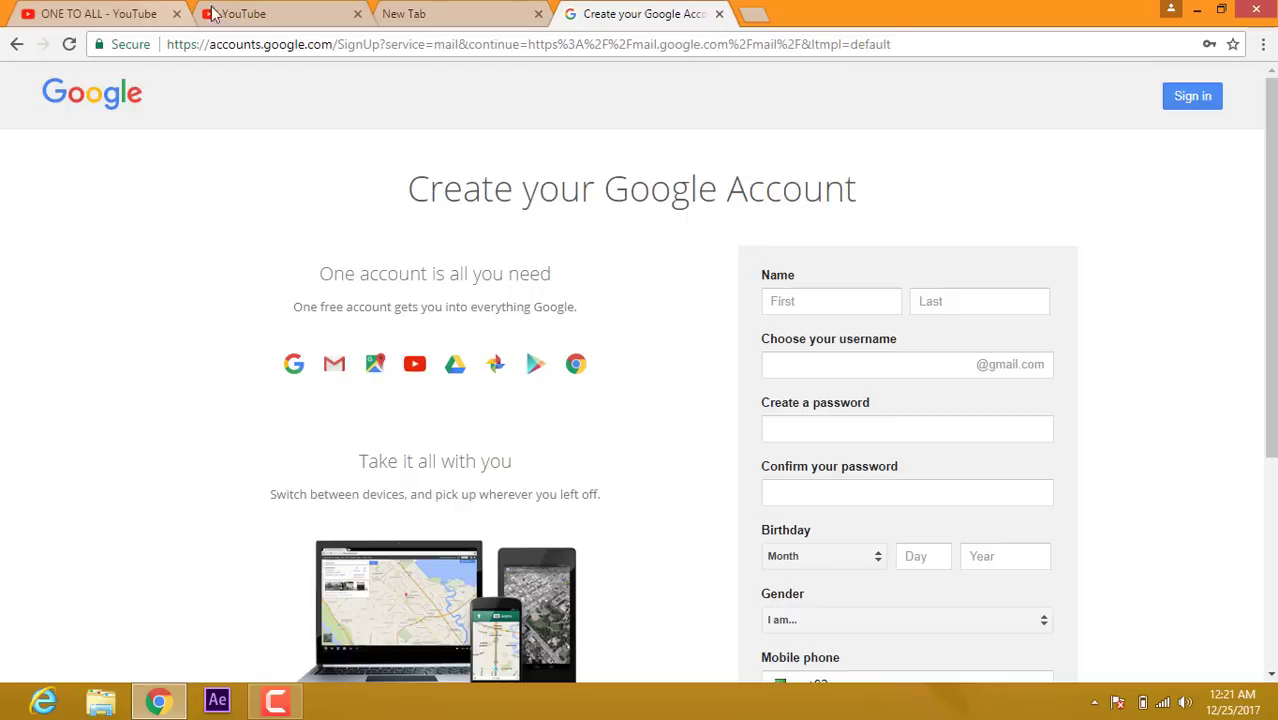
Step: Switch back to the signed-out YouTube home page tab
left_click(250, 14)
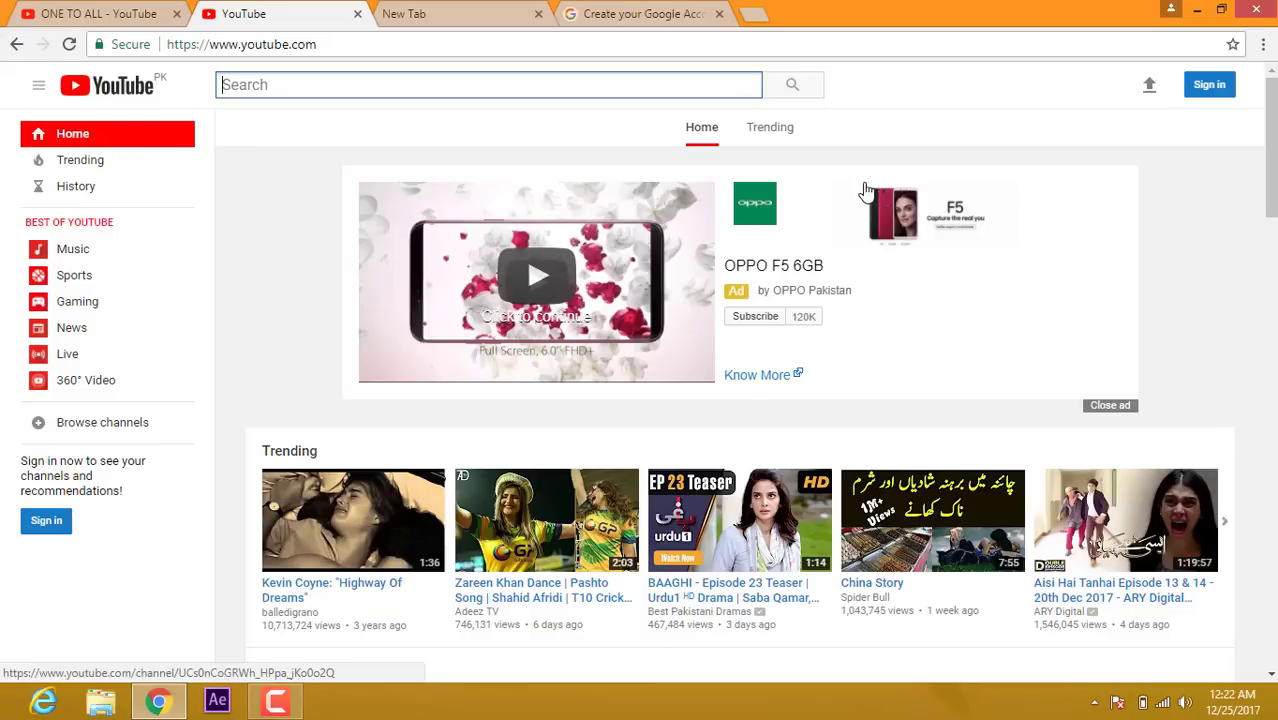
Step: Sign in to YouTube with the Google account's email address and password
left_click(1212, 88)
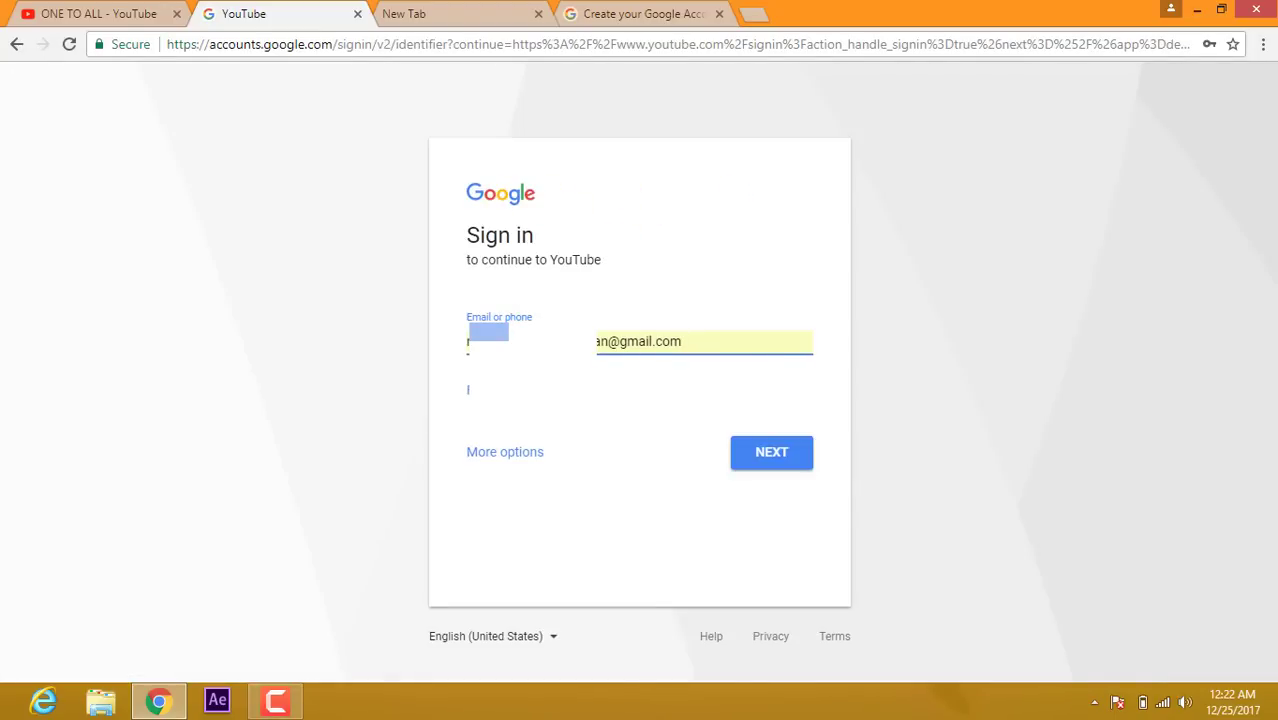
left_click_drag(688, 340, 451, 371)
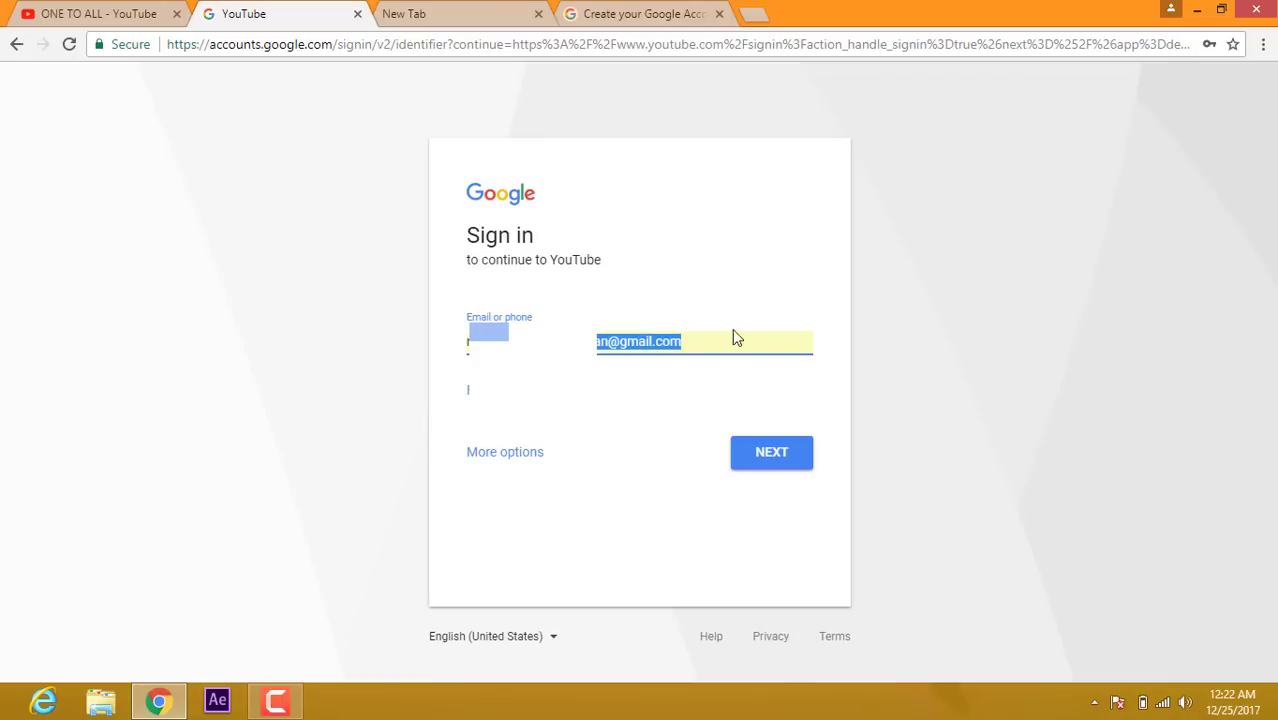
left_click(798, 338)
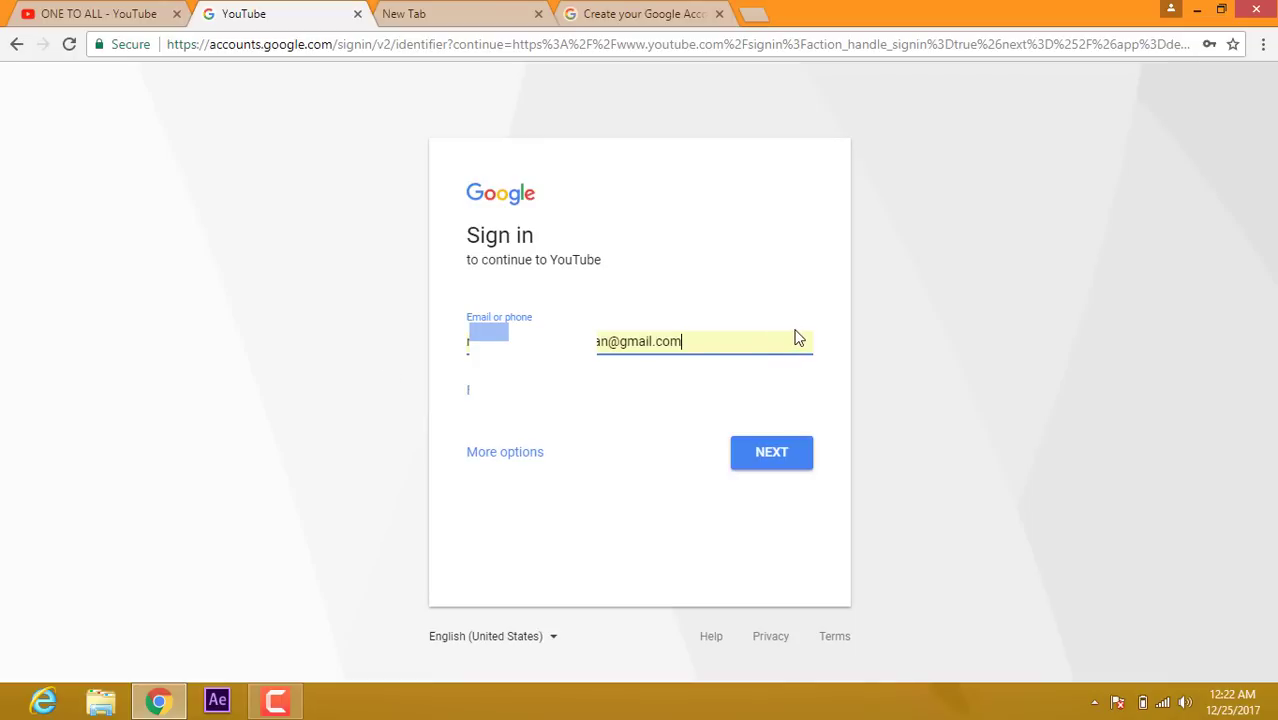
left_click(777, 455)
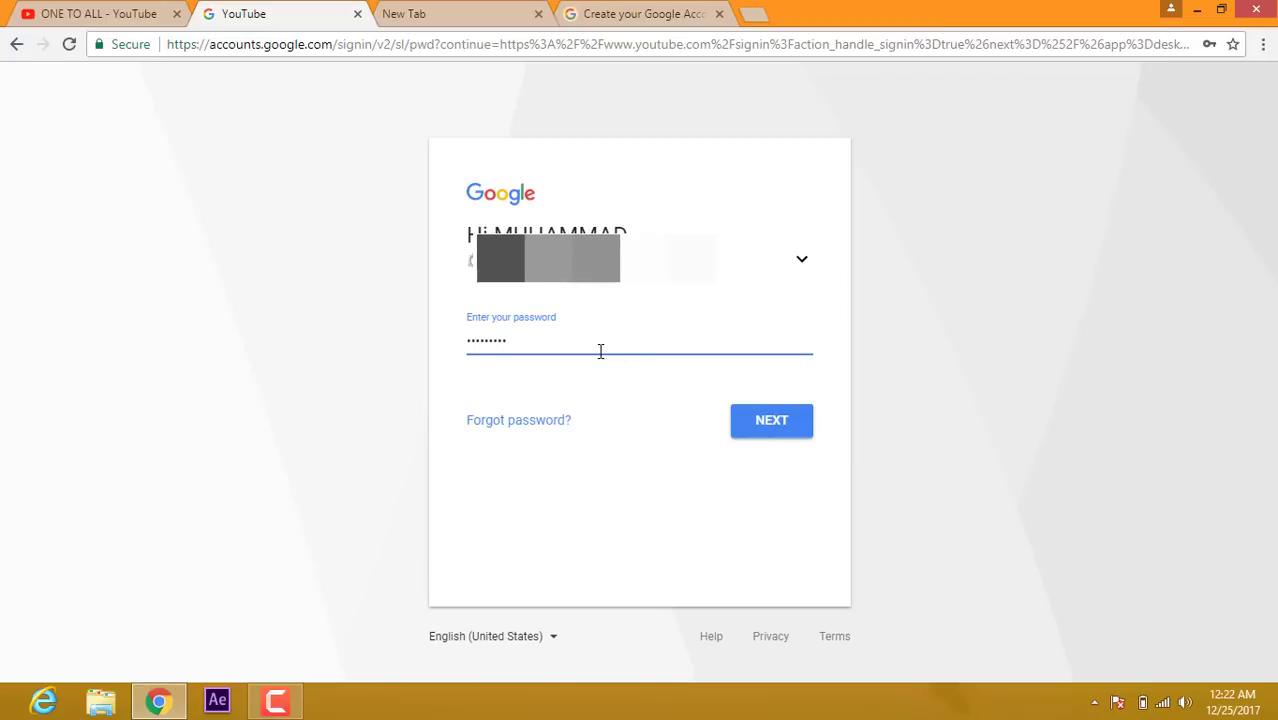
left_click(767, 424)
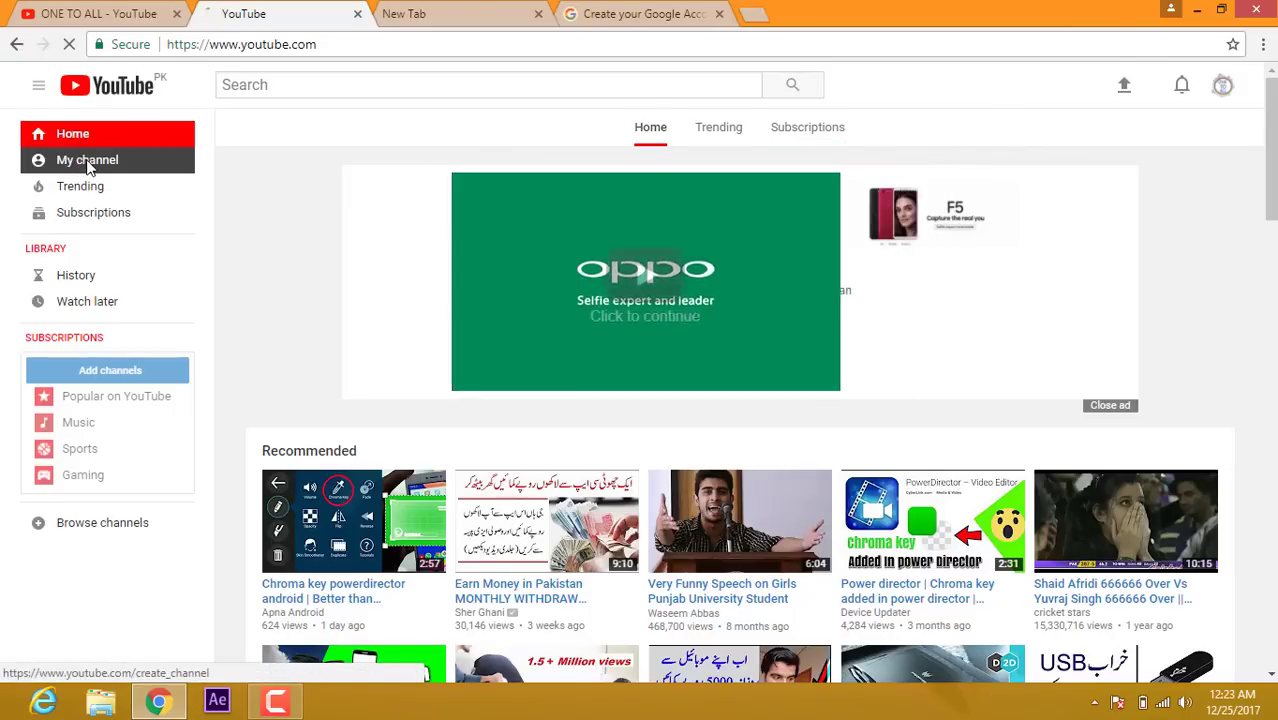
Step: Start a channel for the account and retype the first name in the name dialog
left_click(88, 164)
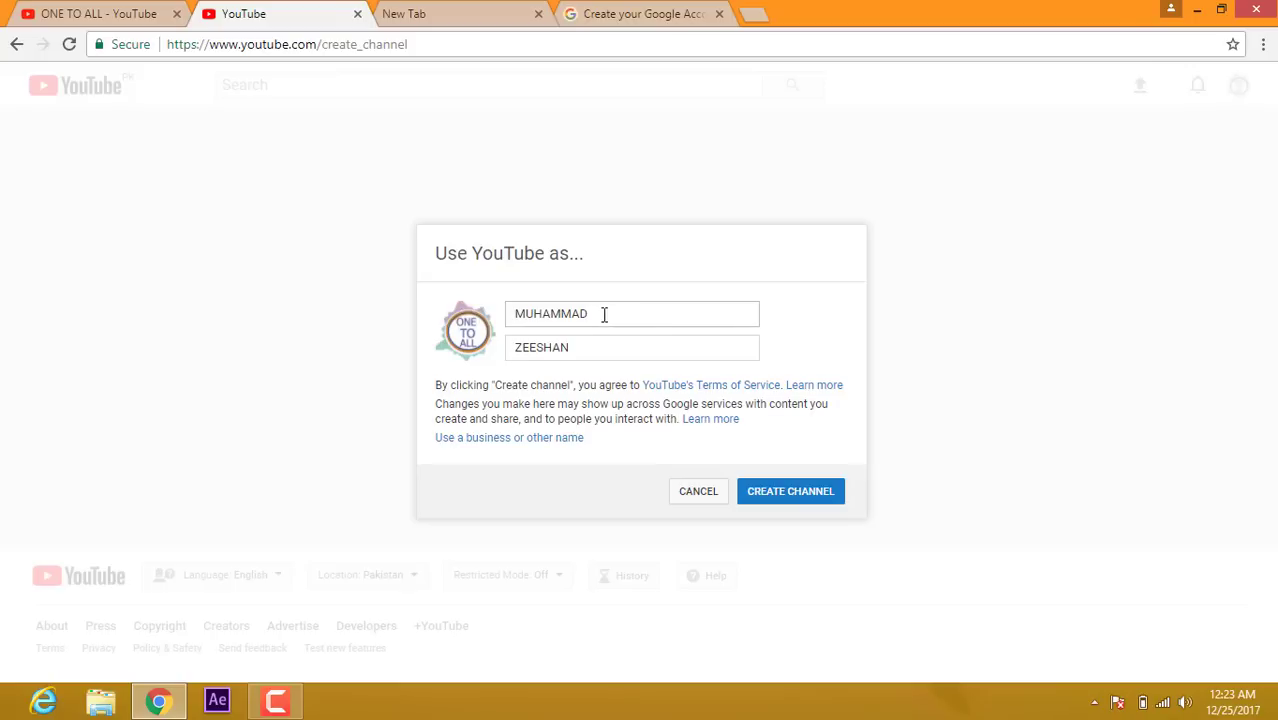
left_click(593, 313)
left_click_drag(593, 313, 478, 320)
left_click(608, 314)
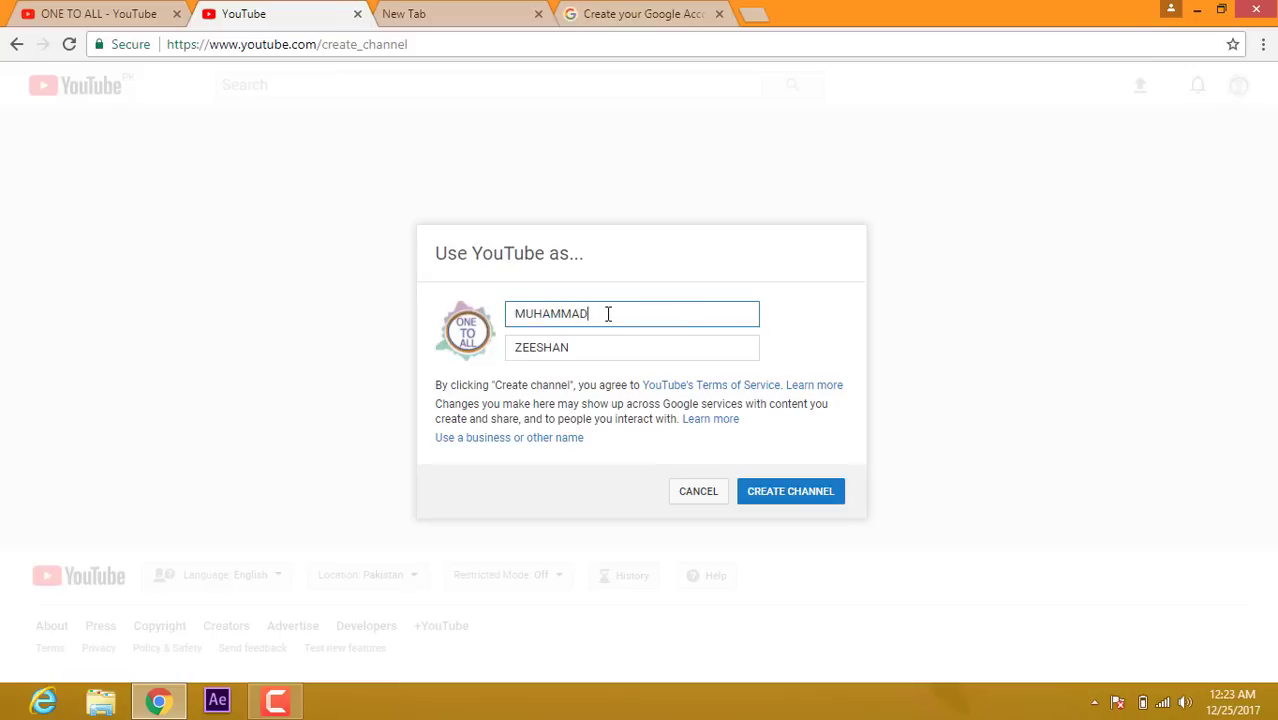
left_click_drag(608, 314, 484, 318)
key("BackSpace")
type("m")
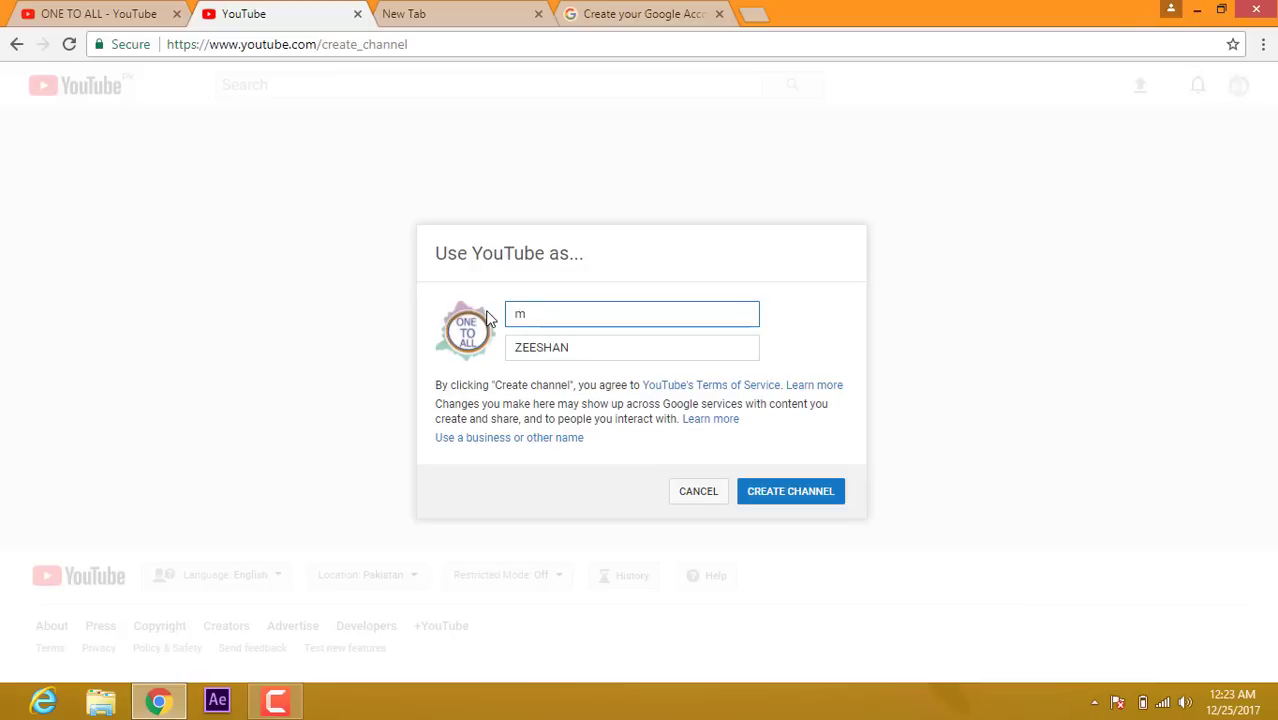
key("BackSpace")
type("mu")
key("BackSpace")
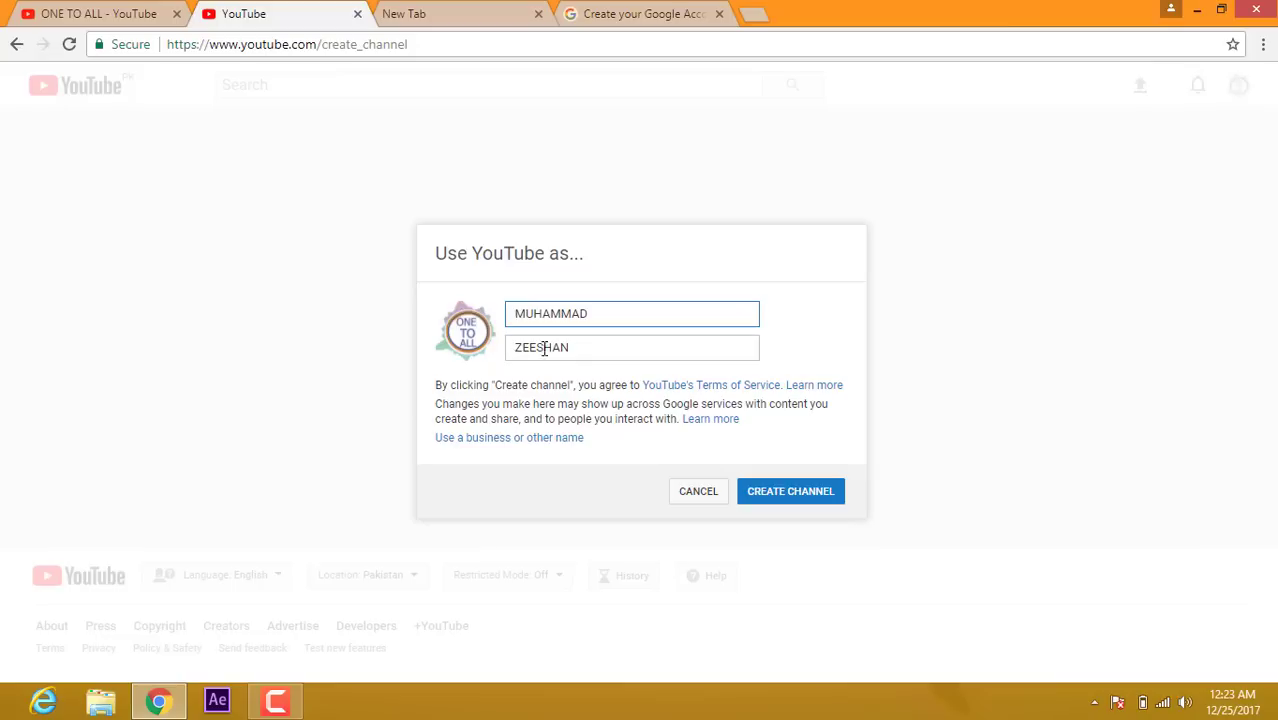
Step: Replace the prefilled last name and create the channel
key("Tab")
key("BackSpace")
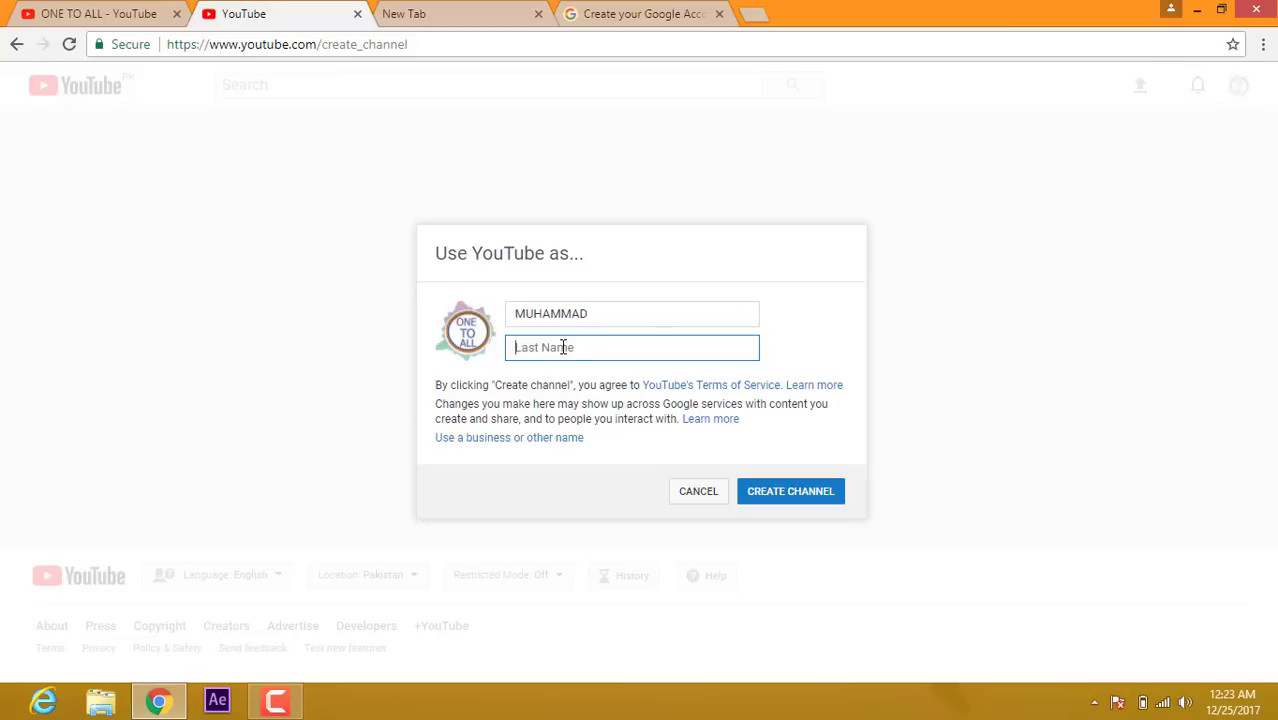
left_click(779, 503)
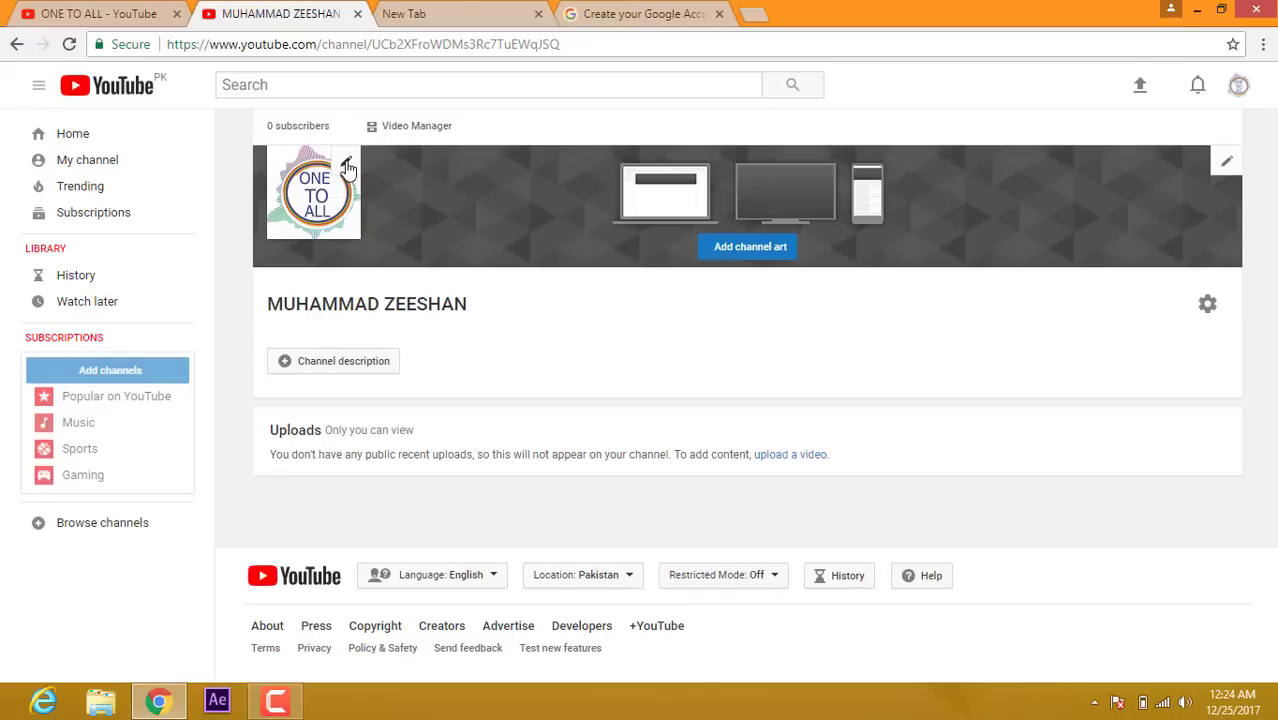
Step: Upload the ZZ image as the profile photo, cropped tightly around the ONE TO ALL logo
left_click(347, 167)
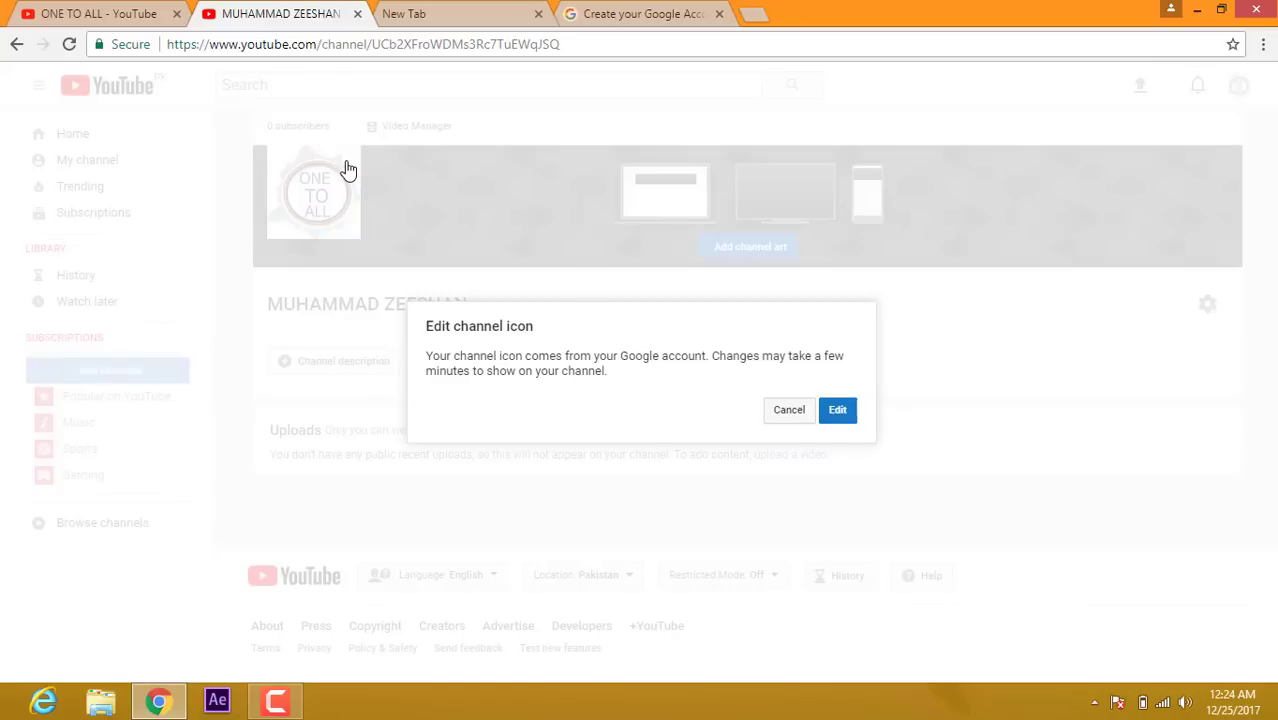
left_click(838, 411)
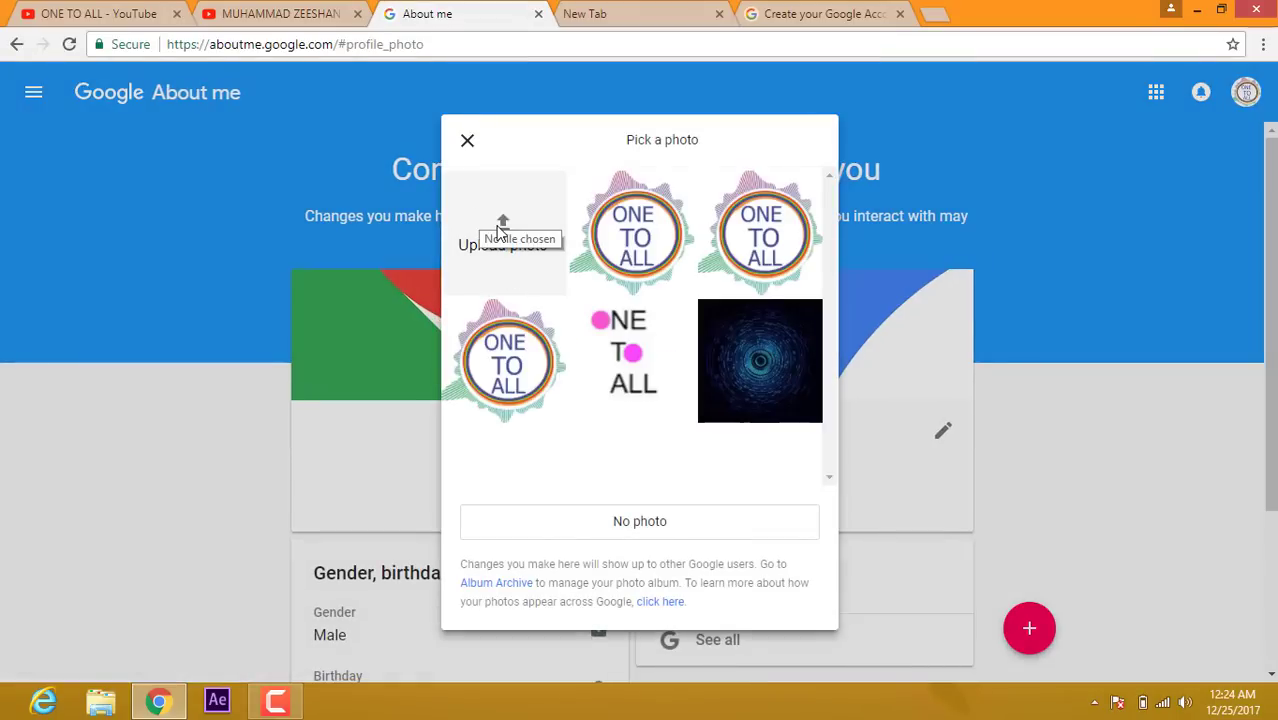
left_click(501, 227)
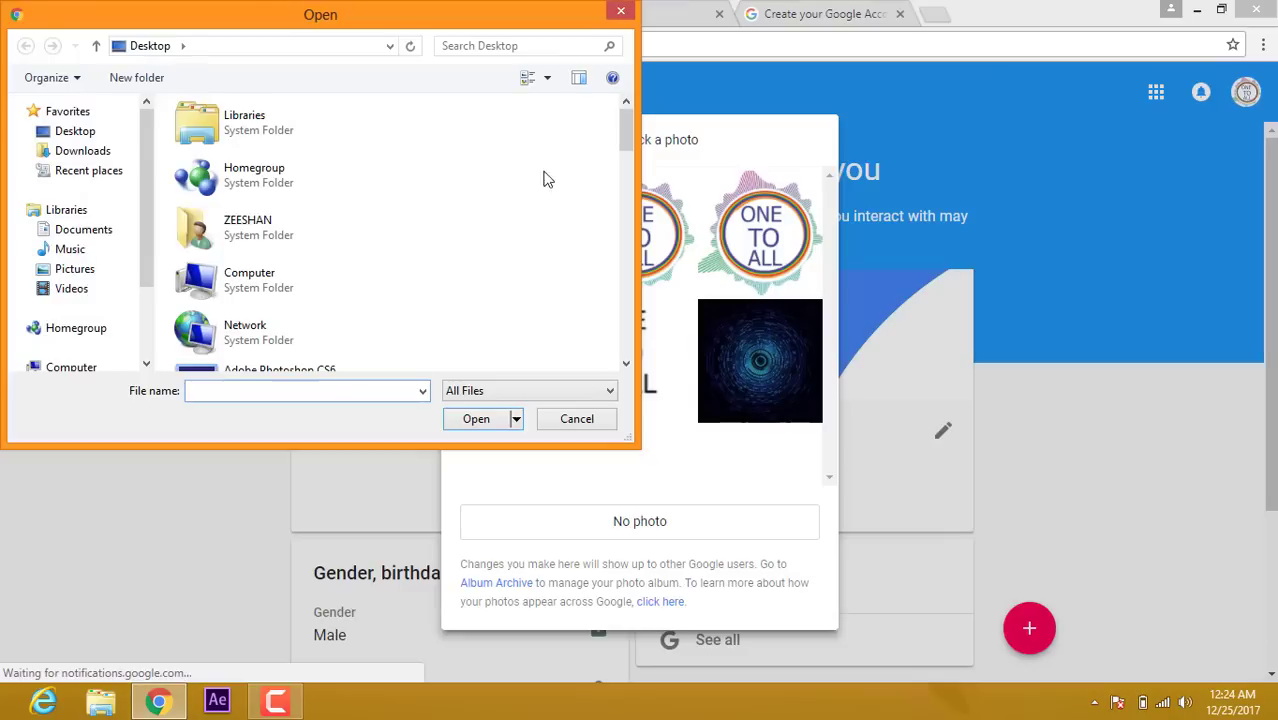
left_click_drag(625, 131, 645, 388)
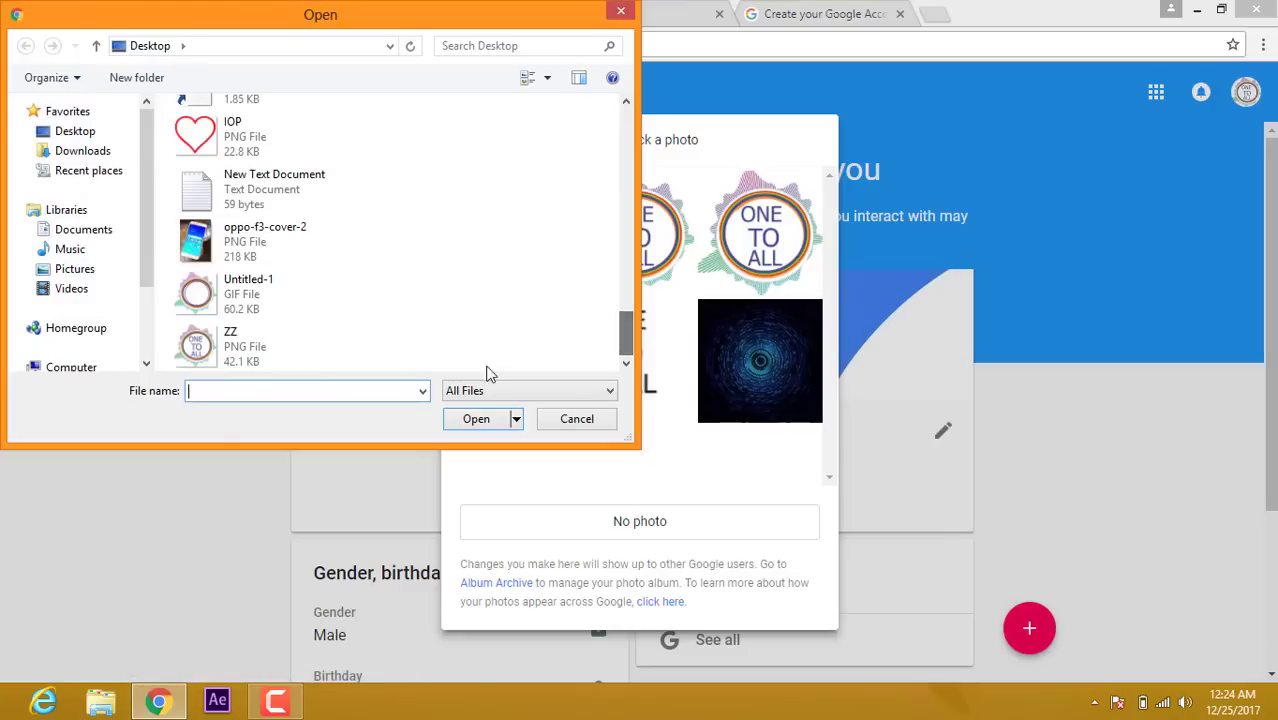
double_click(224, 356)
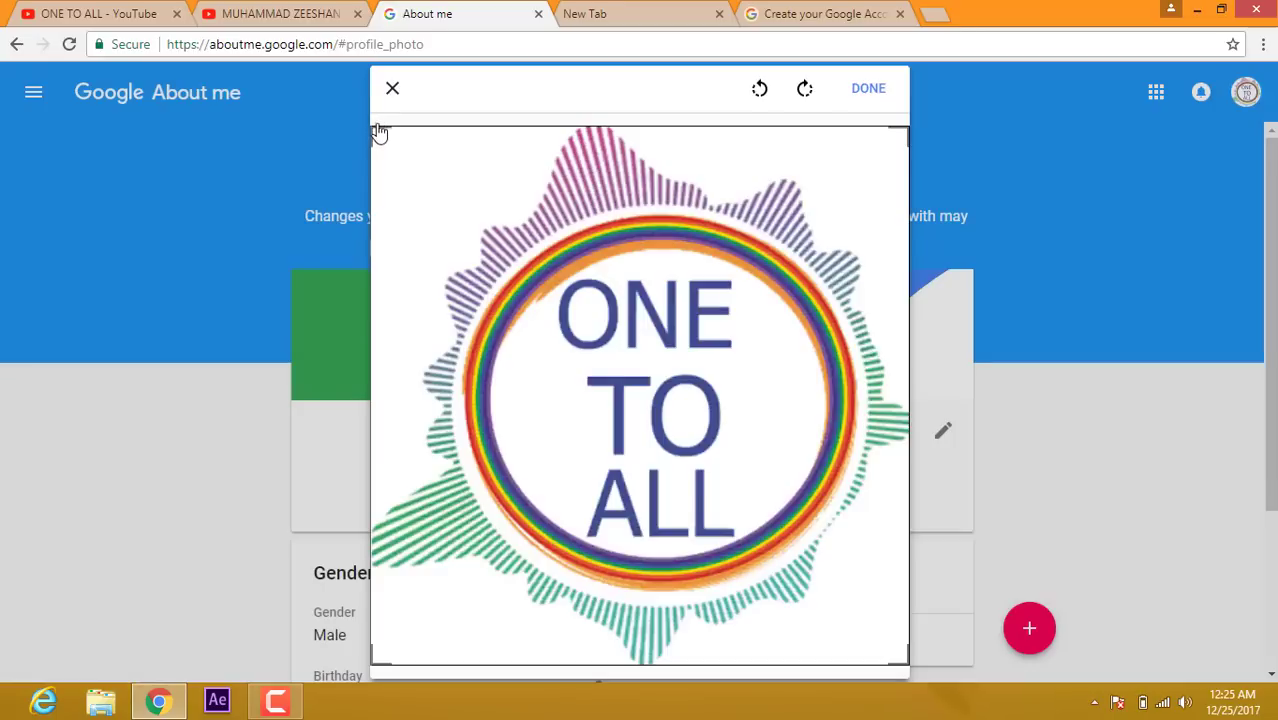
mouse_move(376, 132)
left_mouse_down()
mouse_move(472, 242)
mouse_move(351, 105)
mouse_move(918, 128)
mouse_move(751, 120)
mouse_move(451, 137)
mouse_move(357, 97)
mouse_move(394, 151)
mouse_move(358, 120)
left_mouse_up()
left_click(877, 92)
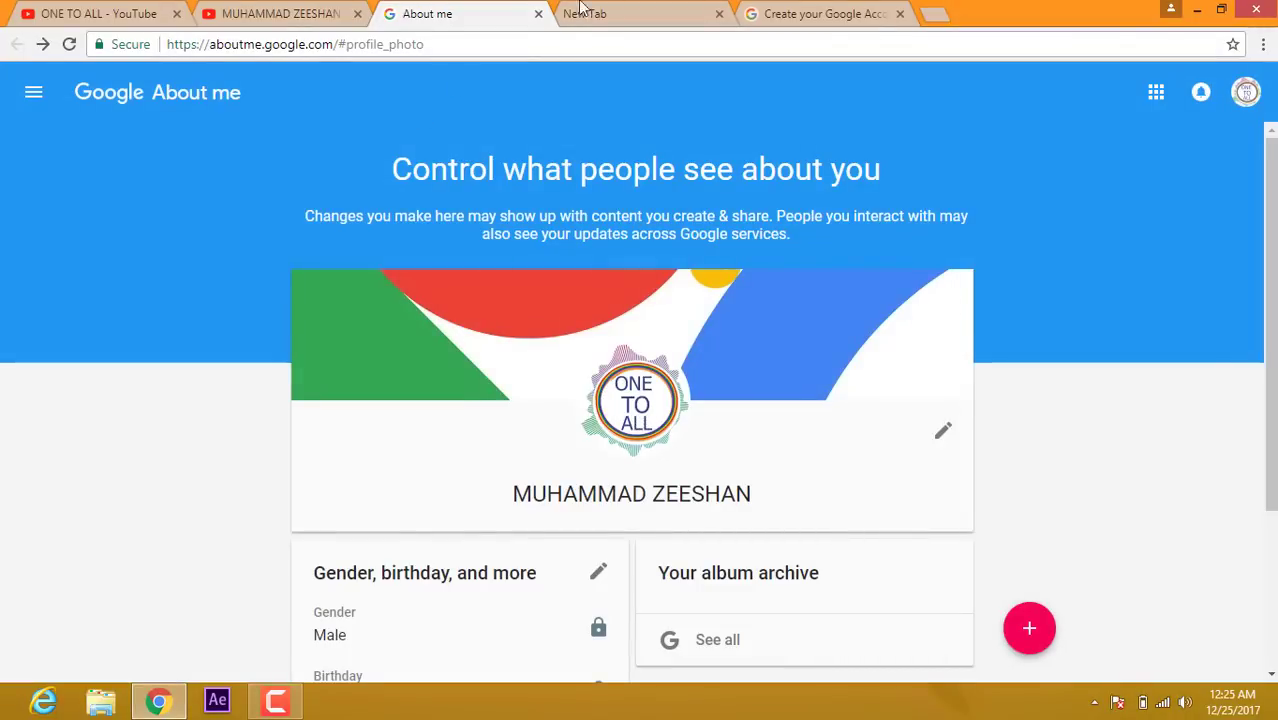
Step: Close the About me tab and bring up the channel art upload dialog
left_click(539, 14)
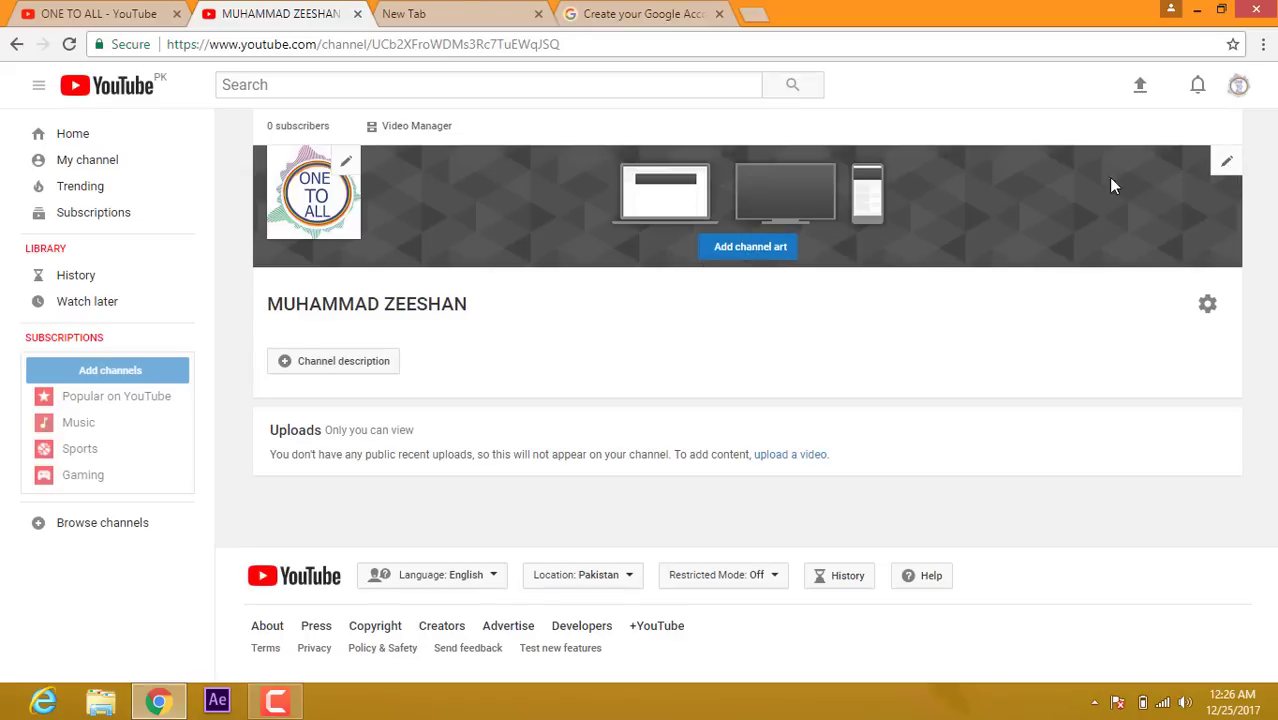
left_click(752, 250)
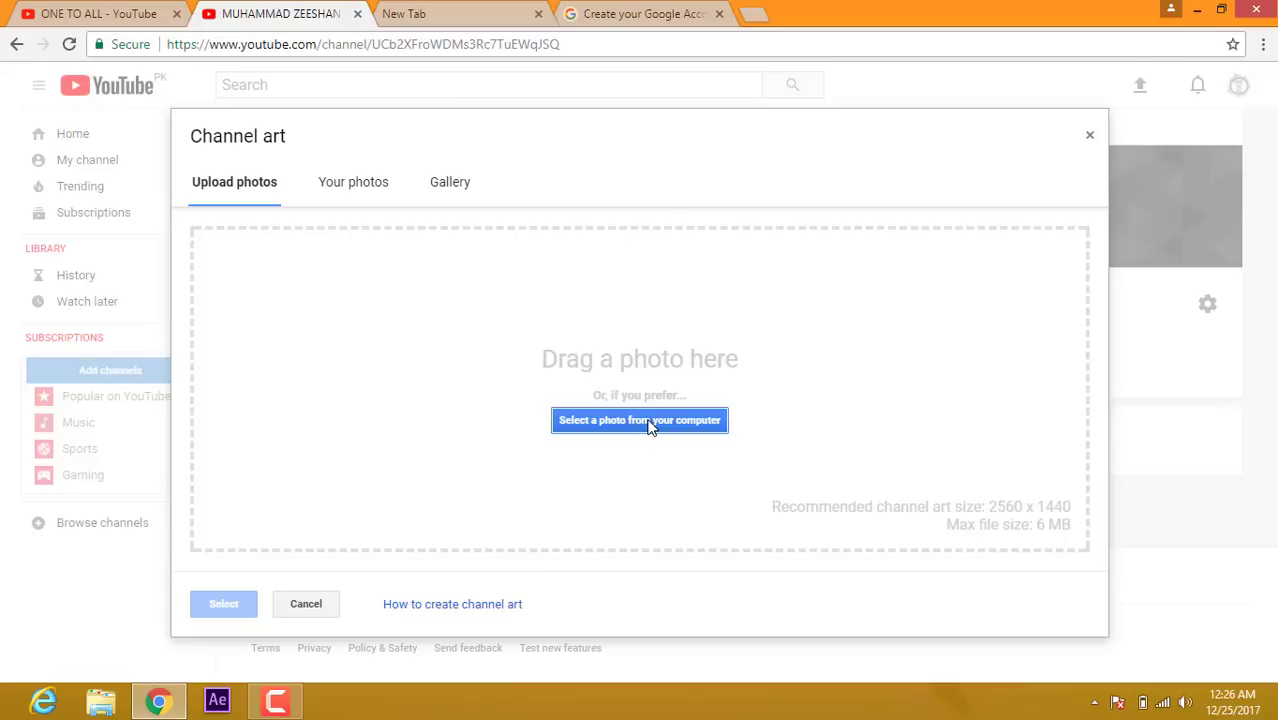
Step: Set the gallery's orange-flowered field photo as the channel banner, then view ONE TO ALL's videos
left_click(447, 192)
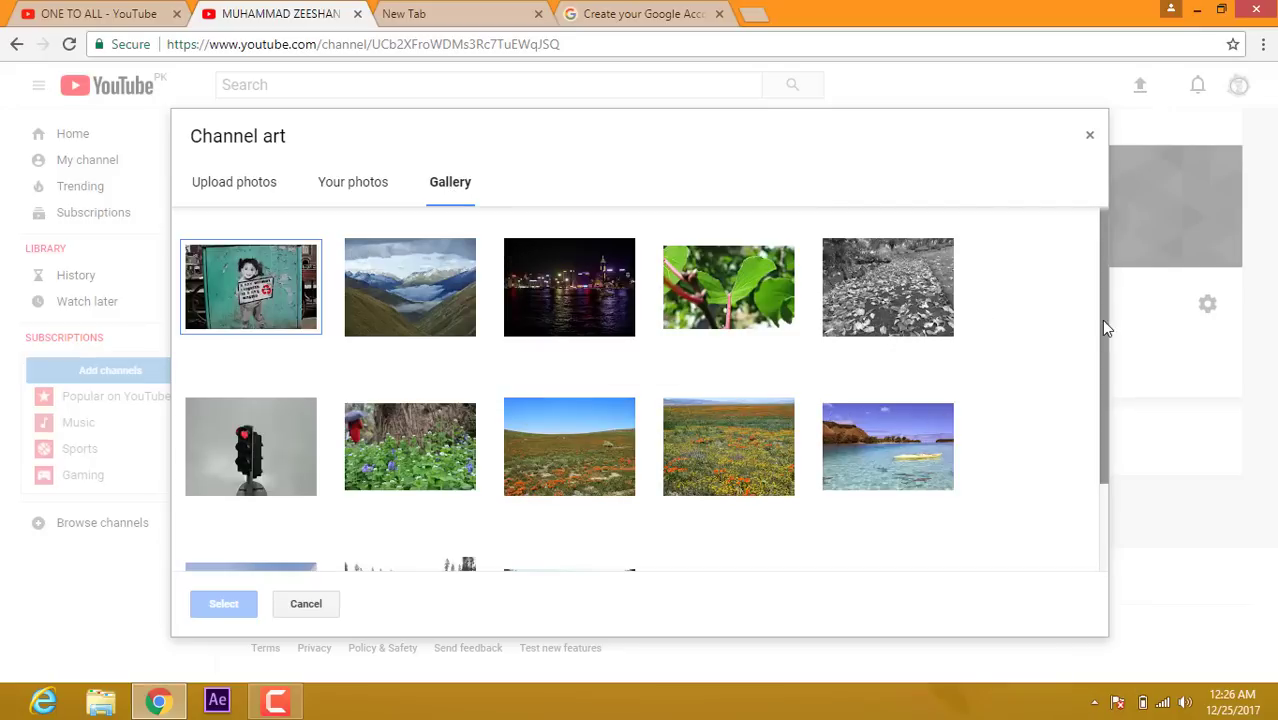
left_click_drag(1104, 325, 1094, 278)
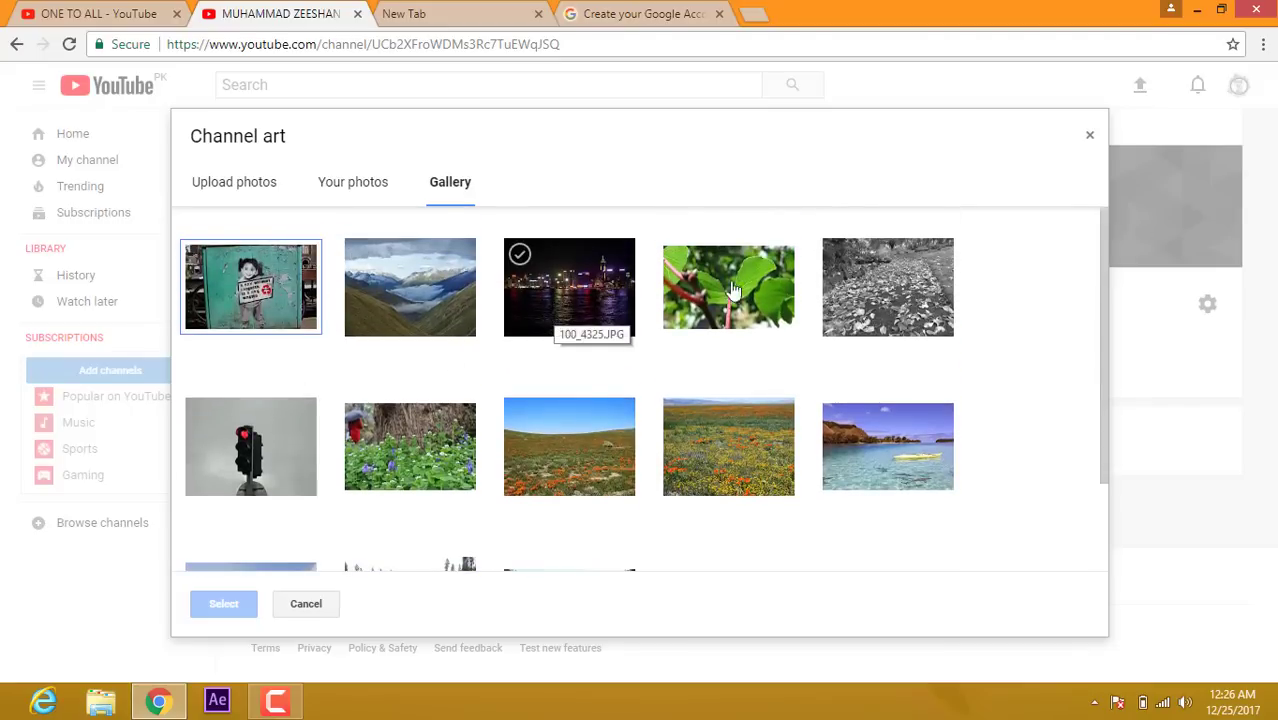
left_click(558, 436)
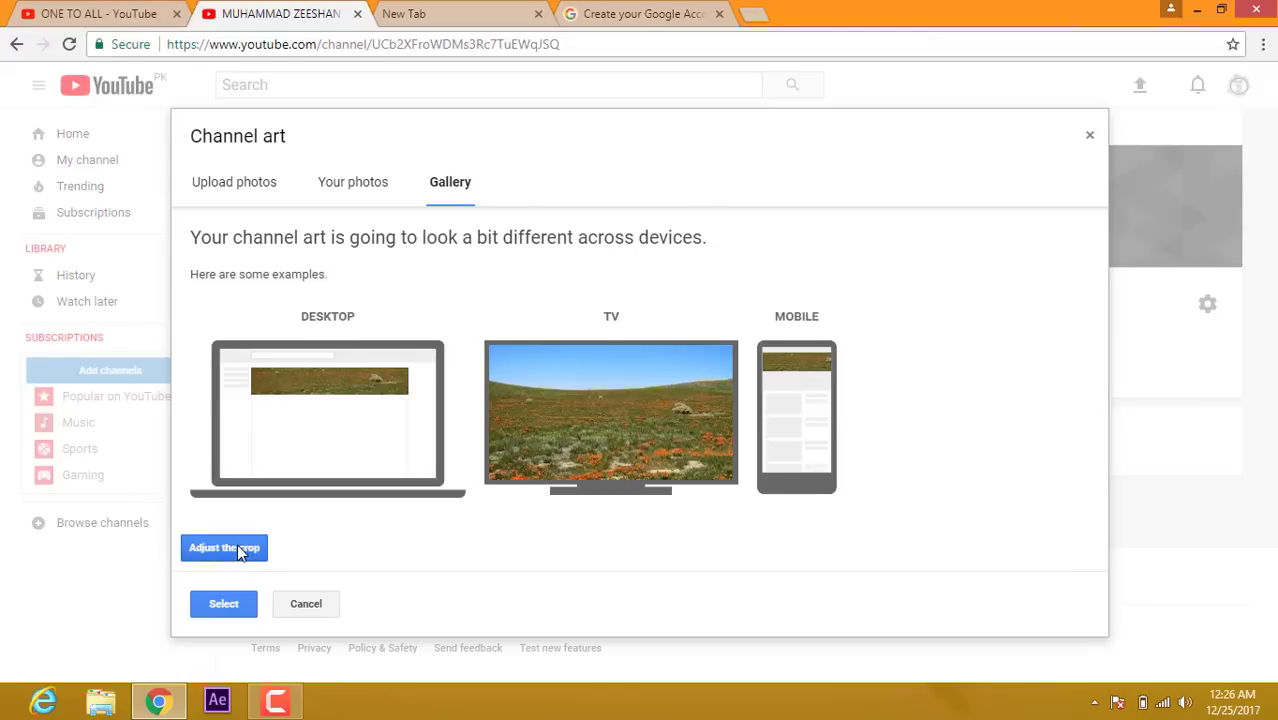
left_click(224, 606)
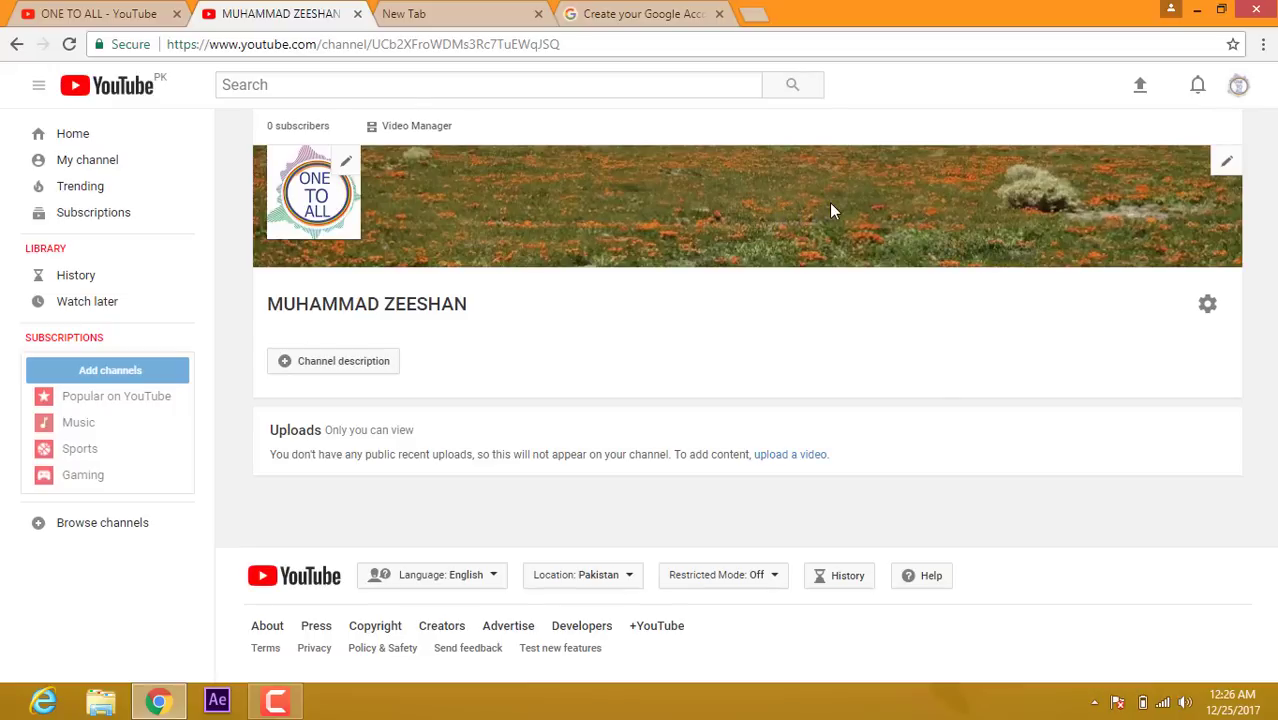
left_click(98, 12)
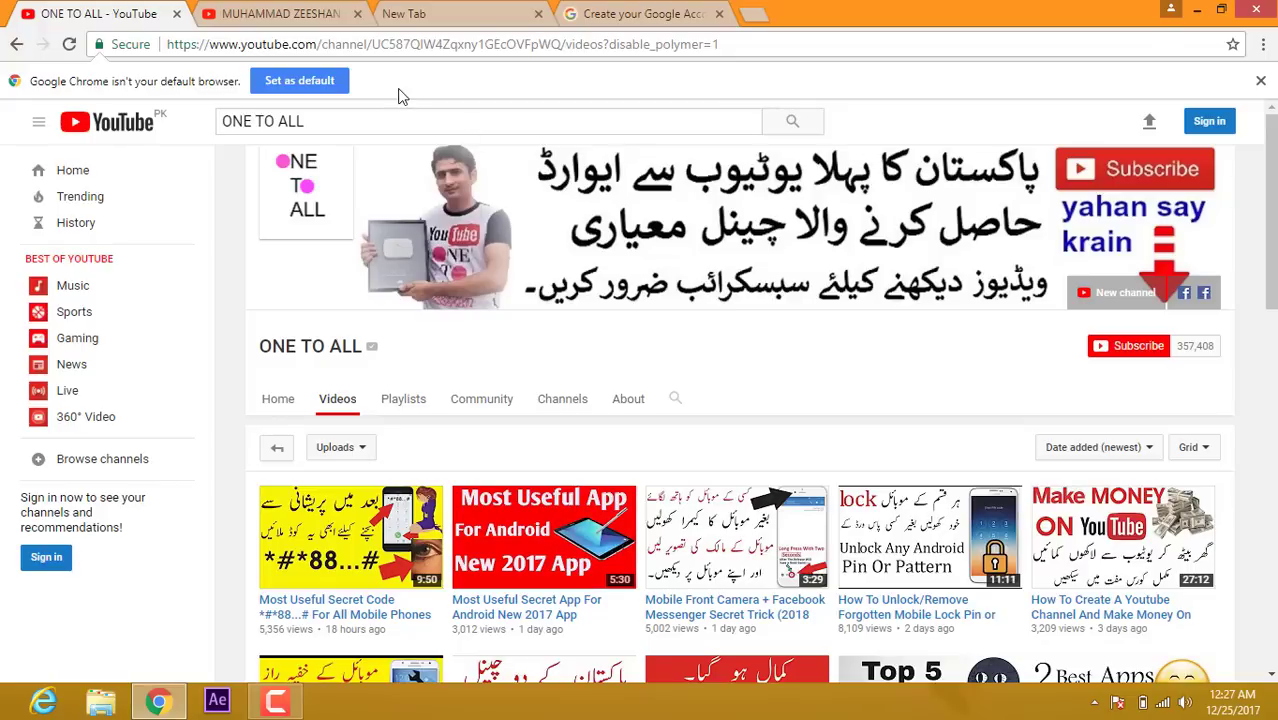
Step: Switch back to the new channel's page showing the field banner and ONE TO ALL icon
left_click(281, 20)
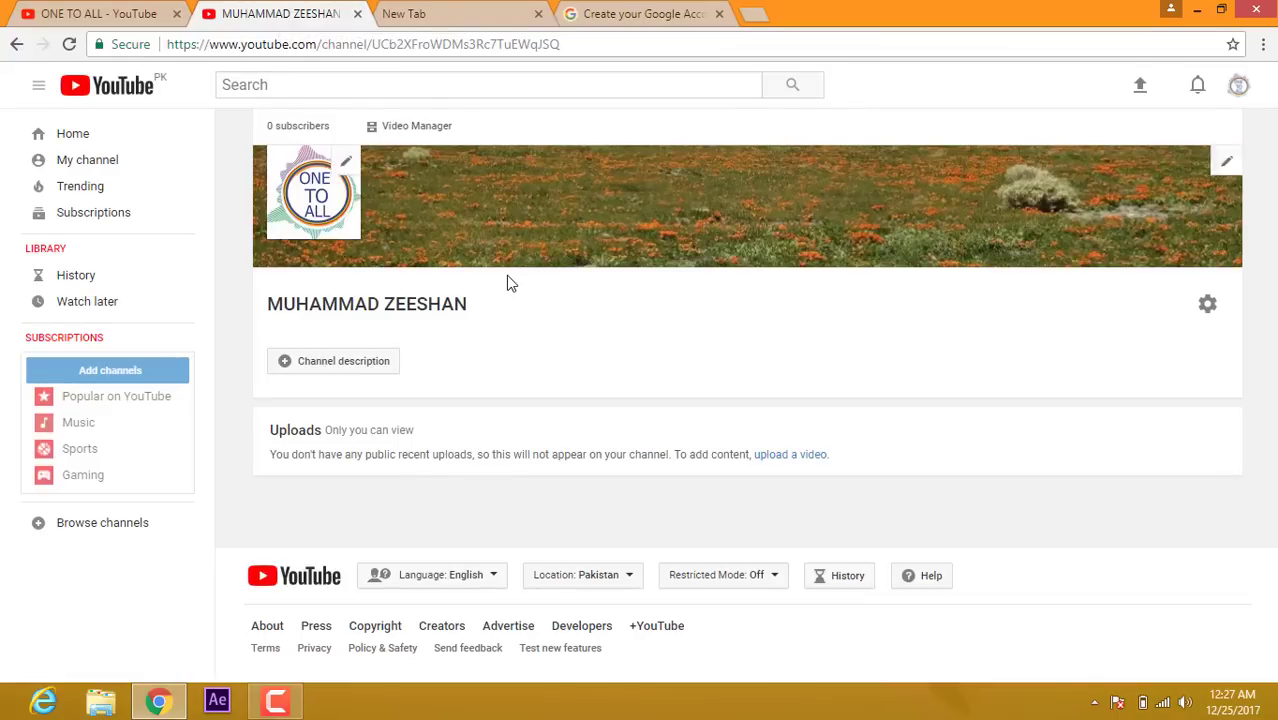
Step: Write and save the channel description 'MOBILE AND COMPUTER TIPS AND TRICKS'
left_click(341, 364)
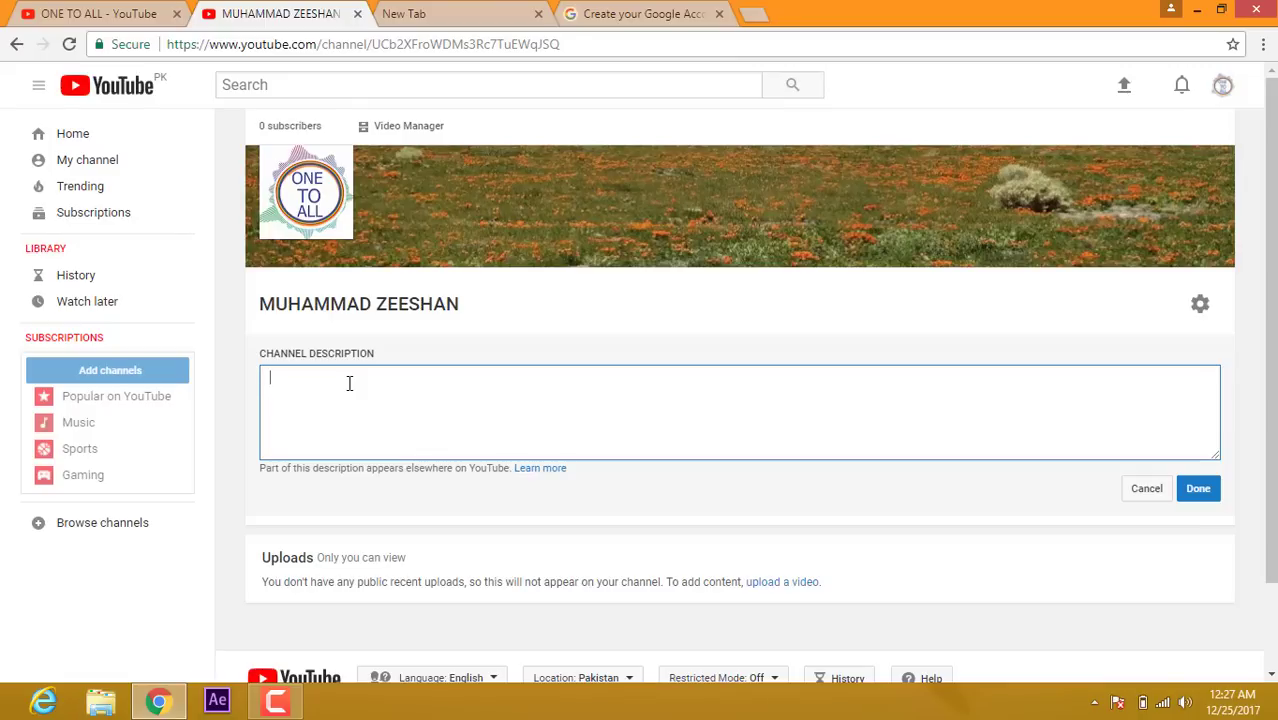
type("MOBILE AND COMPUTER TIPS AND TRICKS")
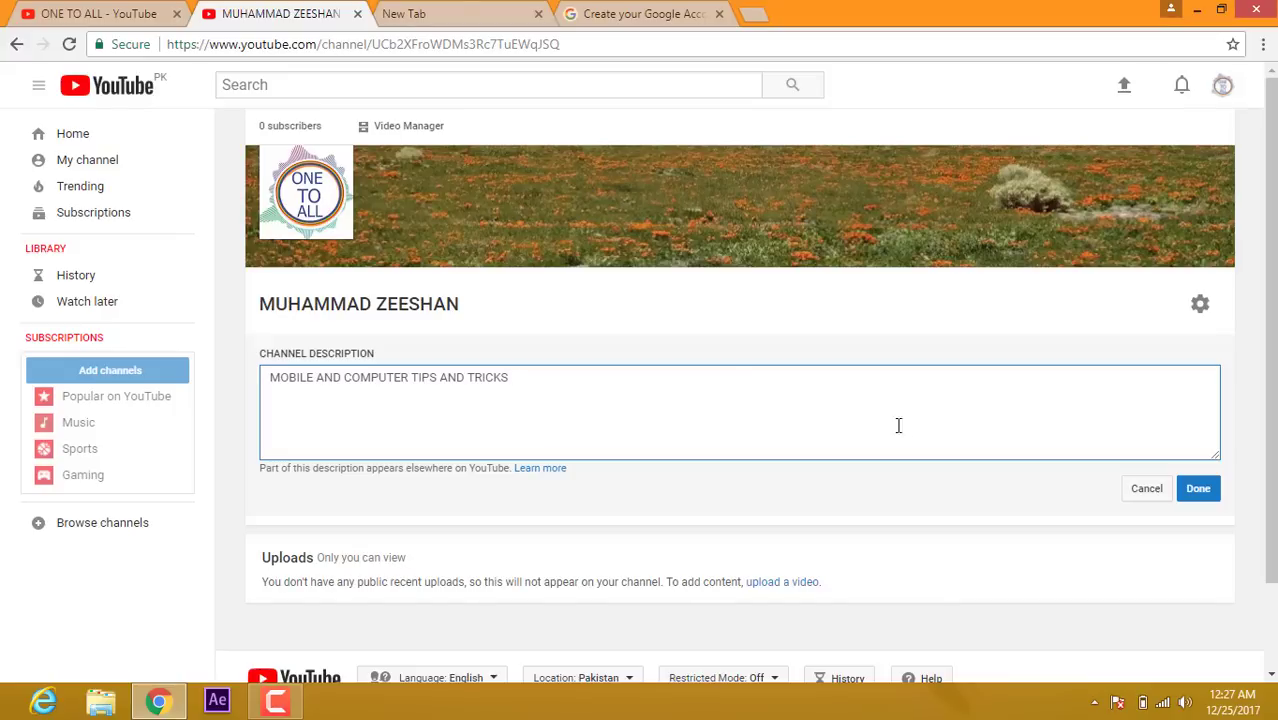
left_click(1211, 492)
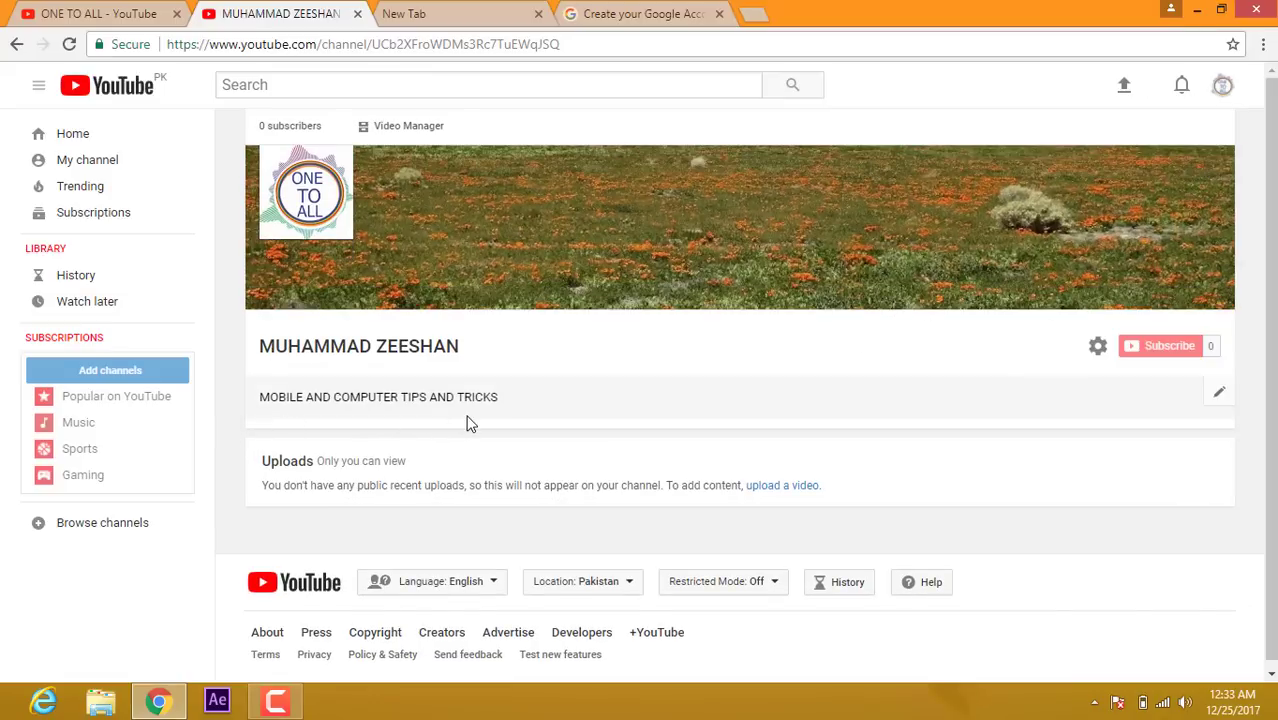
Step: Turn on 'Customize the layout of your channel' in the channel settings and save
left_click(45, 13)
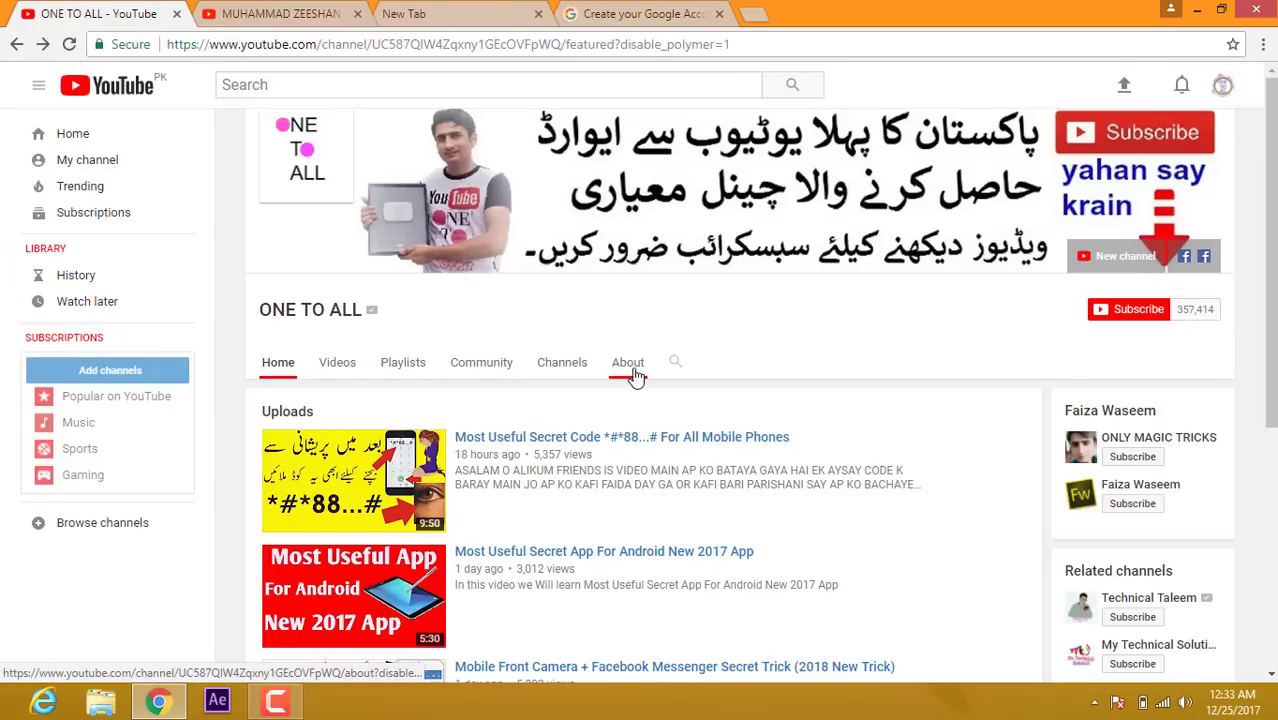
left_click(260, 22)
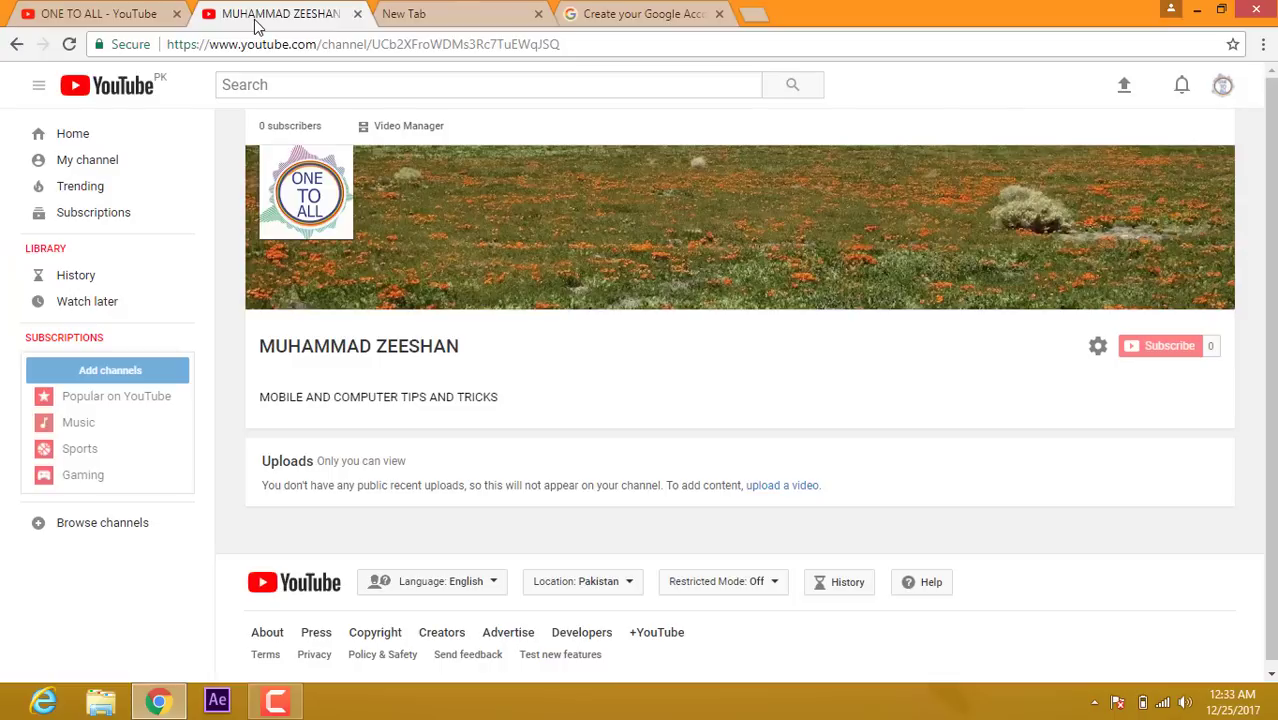
left_click(1098, 348)
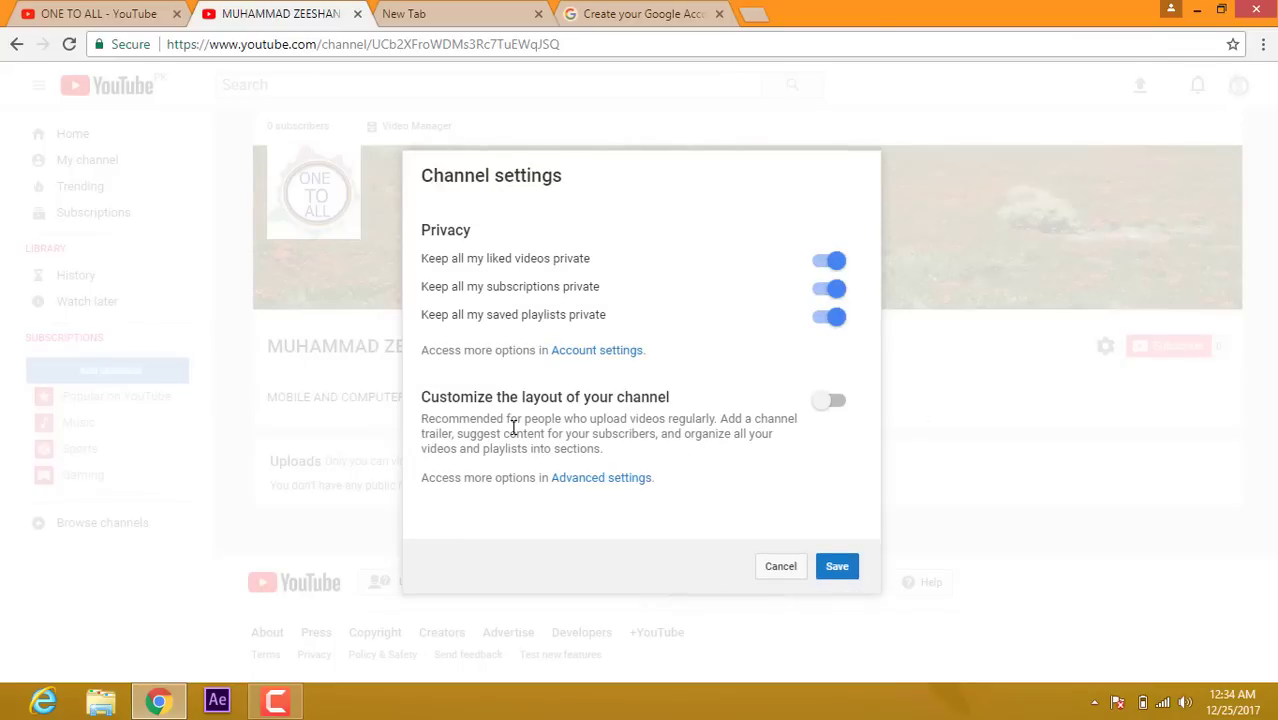
left_click(832, 405)
left_click(833, 405)
left_click(833, 405)
left_click(837, 567)
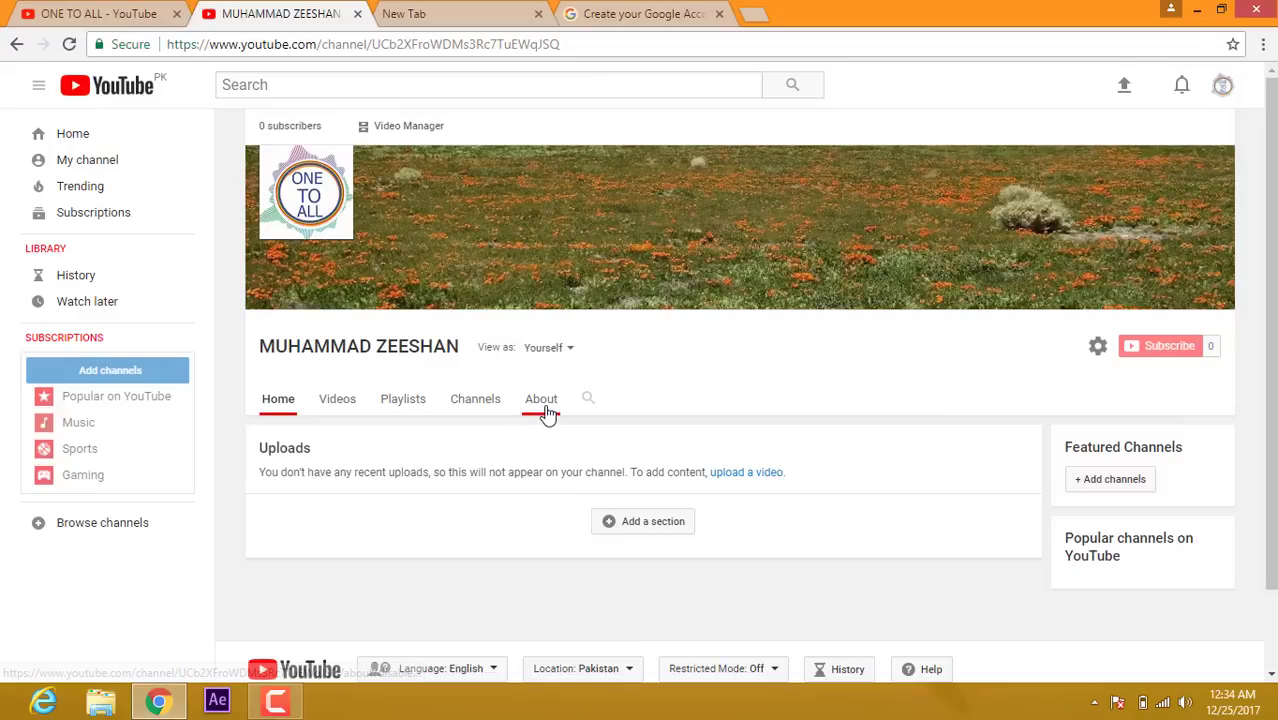
Step: Enable 'Show discussion tab' in the channel settings and save
left_click(1099, 349)
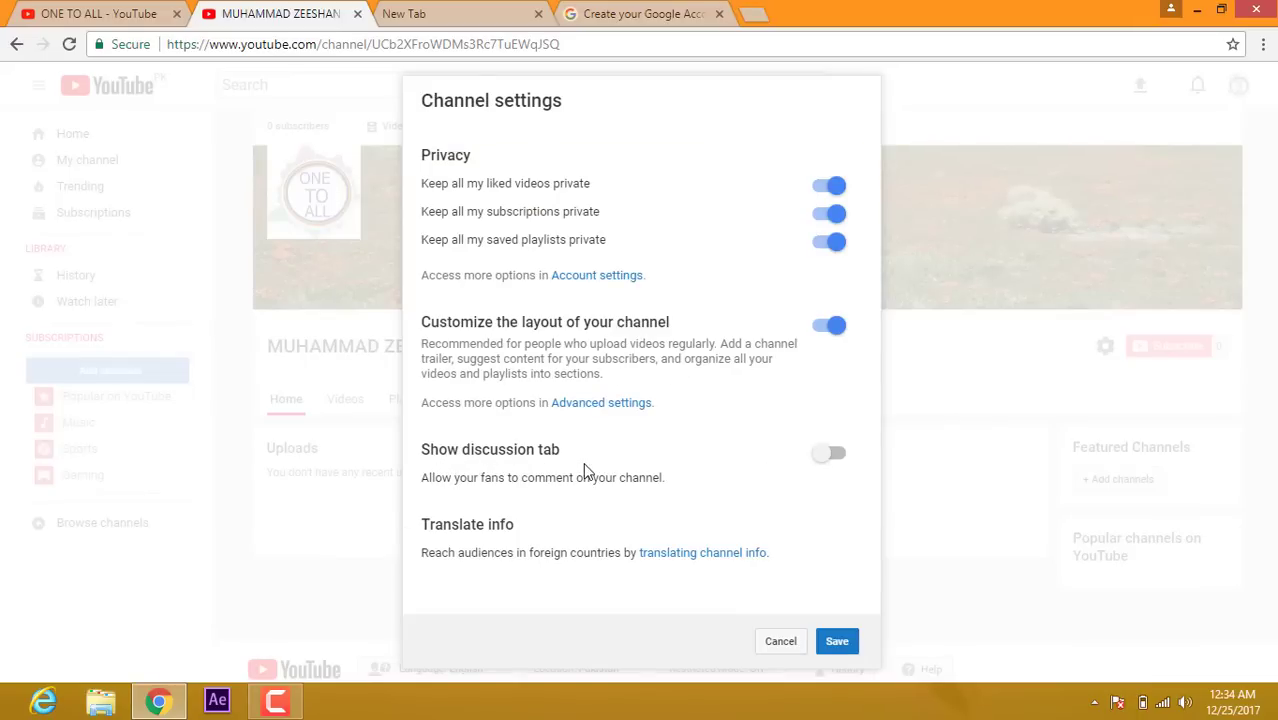
left_click(840, 456)
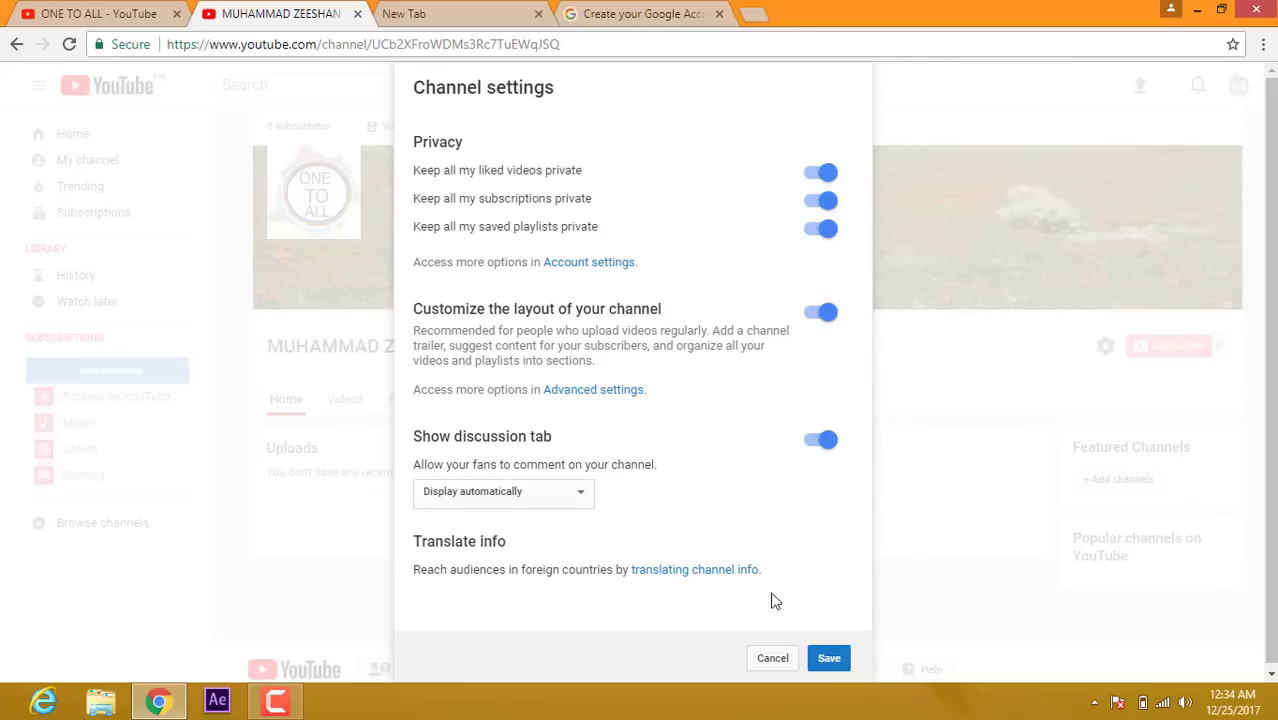
left_click(829, 662)
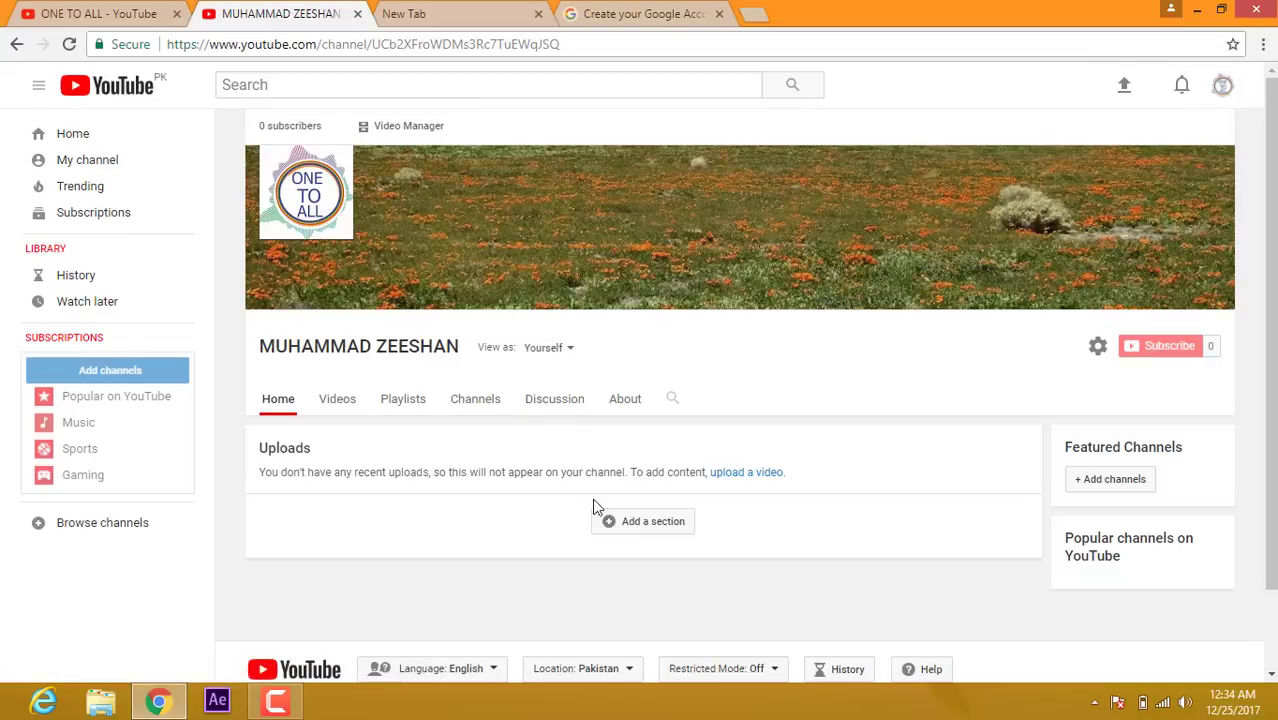
Step: Add a Popular uploads section with Horizontal row layout to the channel's Home tab
left_click(652, 527)
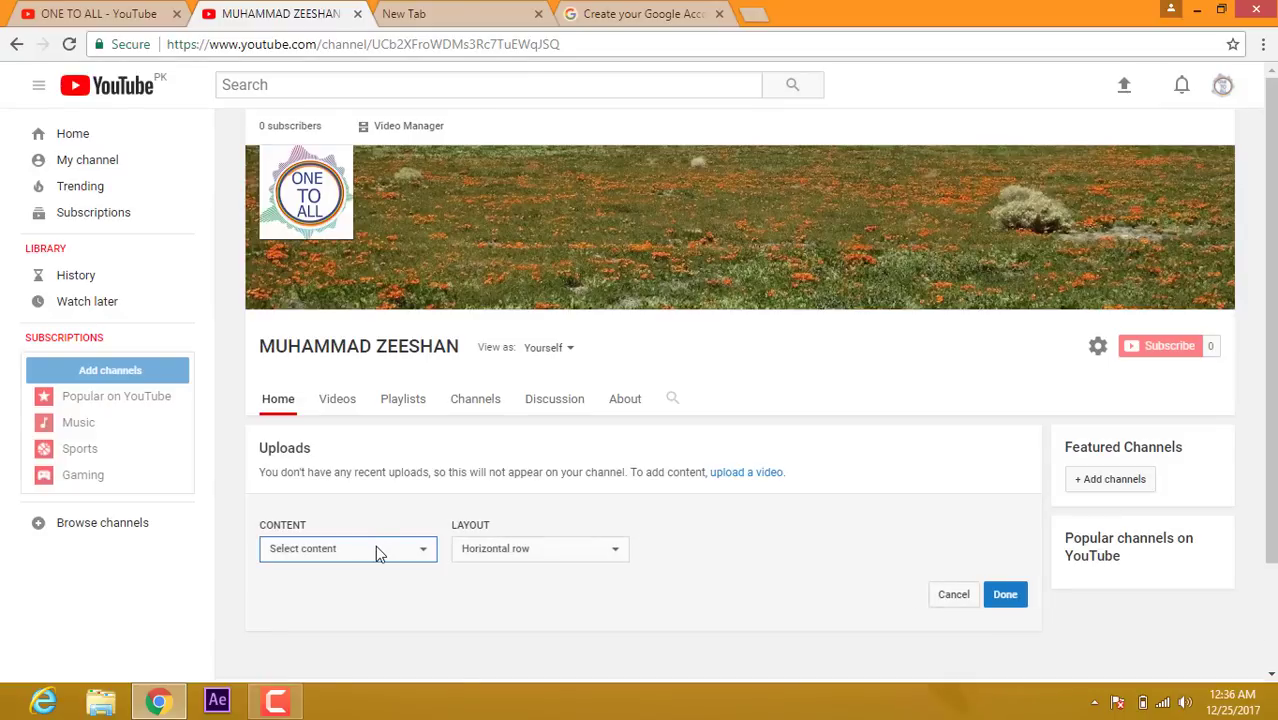
left_click(375, 550)
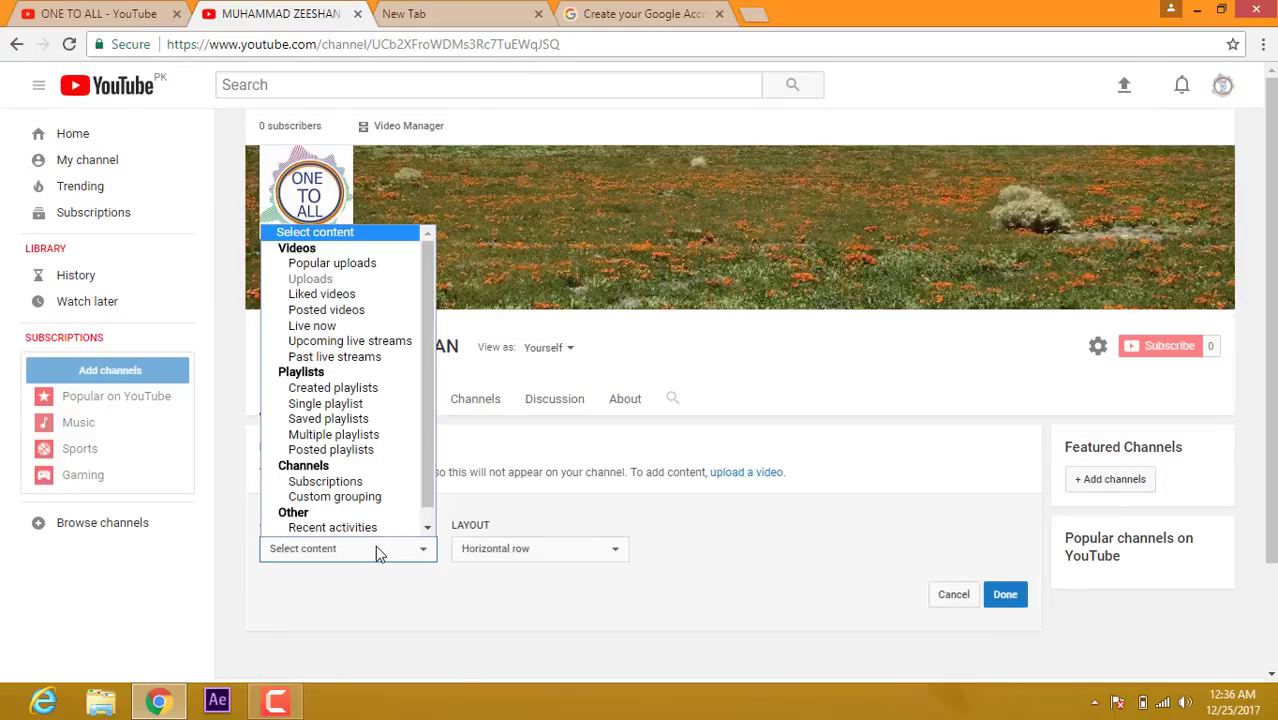
left_click(340, 263)
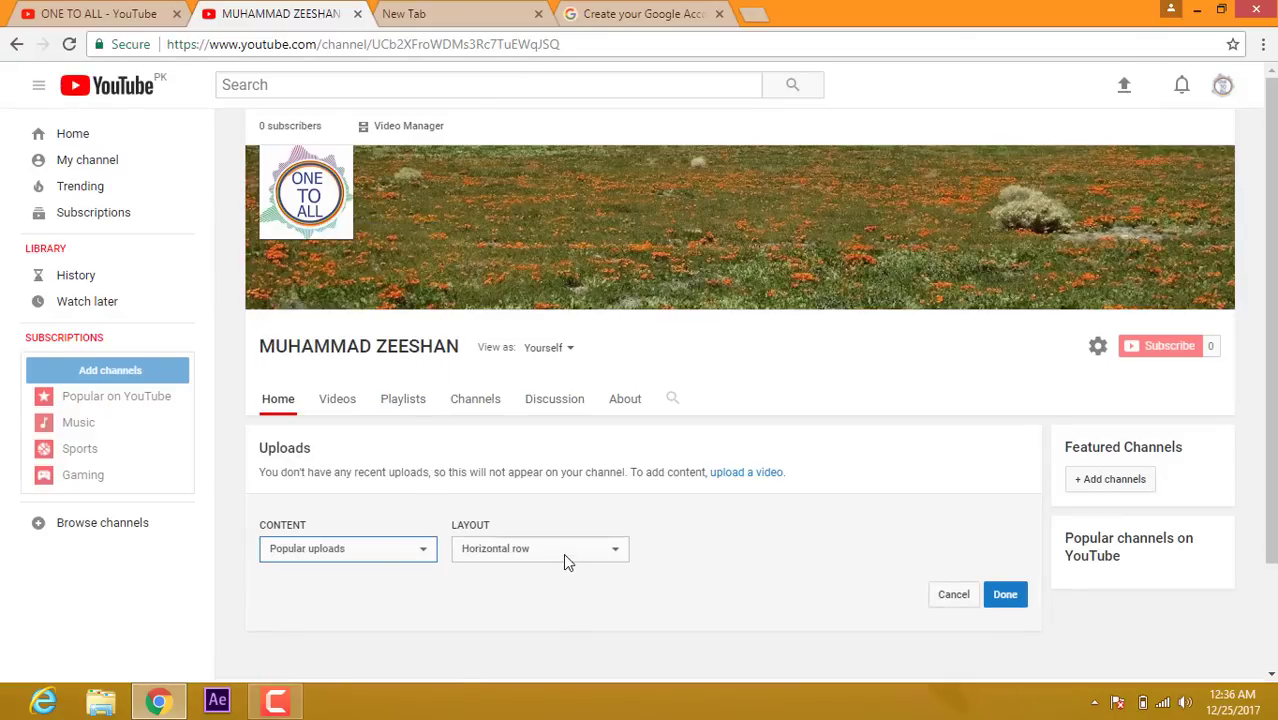
left_click(564, 557)
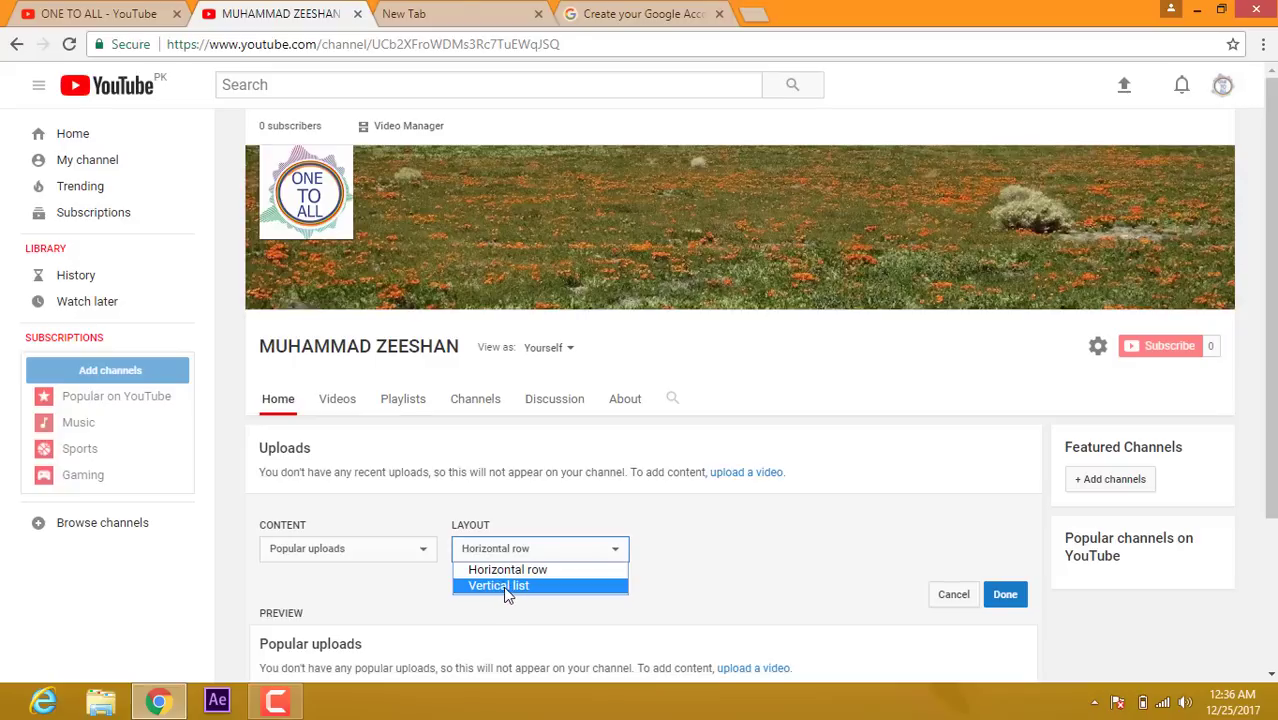
left_click(537, 569)
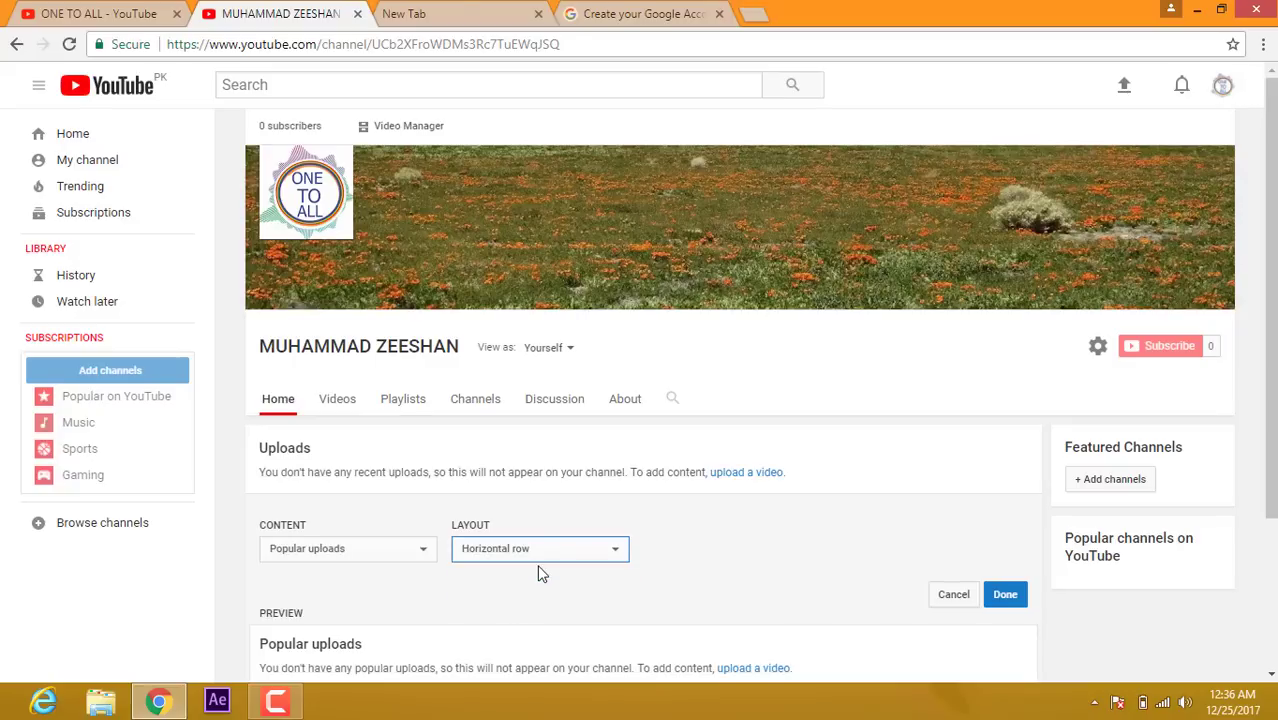
left_click(1017, 599)
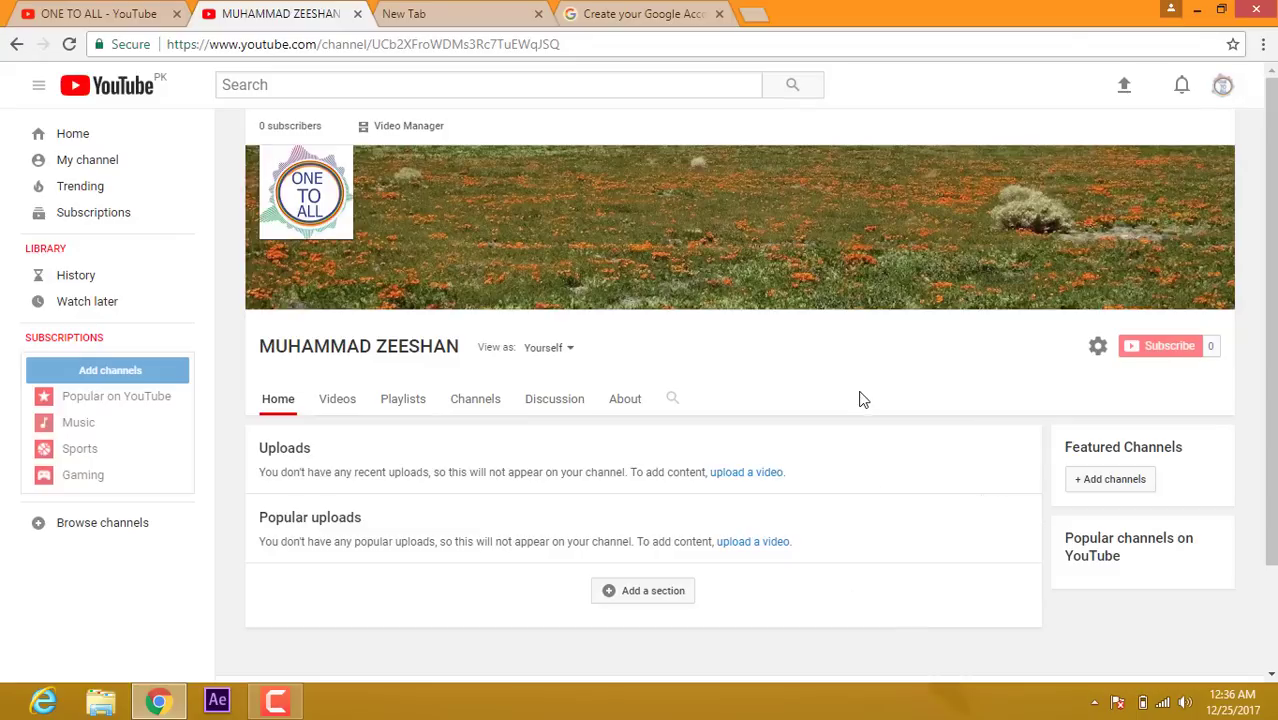
left_click(1224, 90)
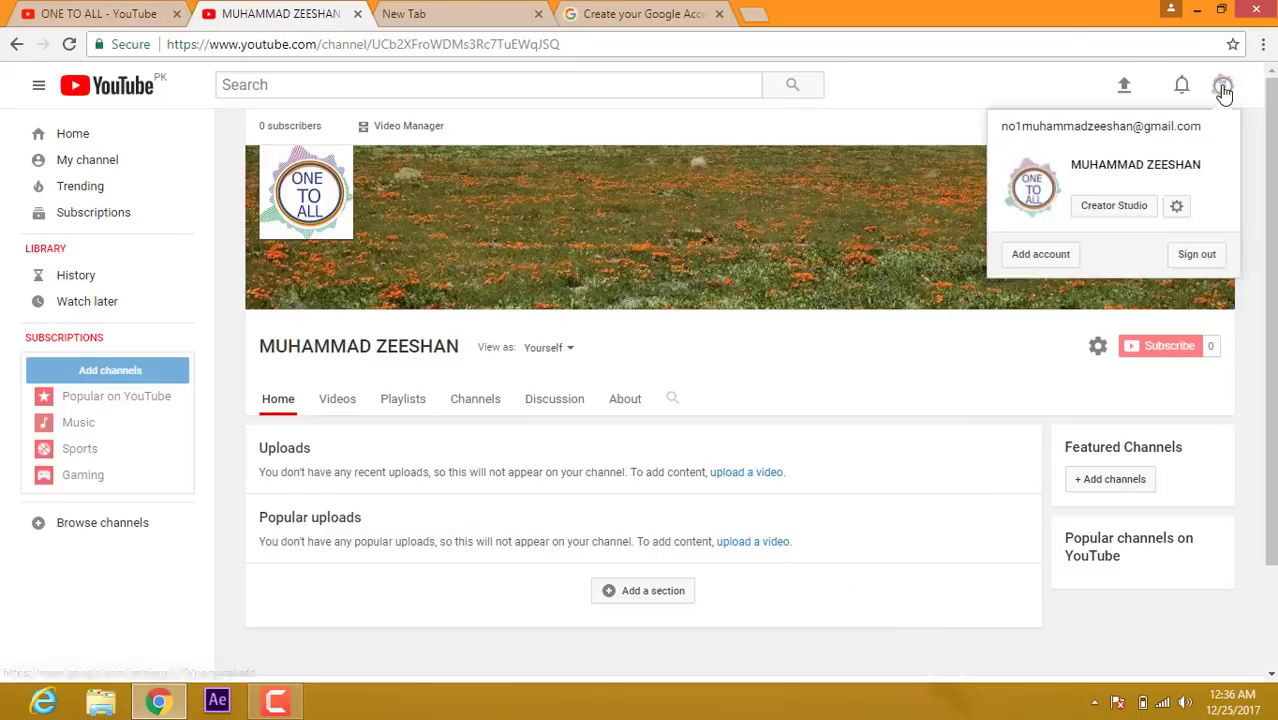
left_click(1104, 213)
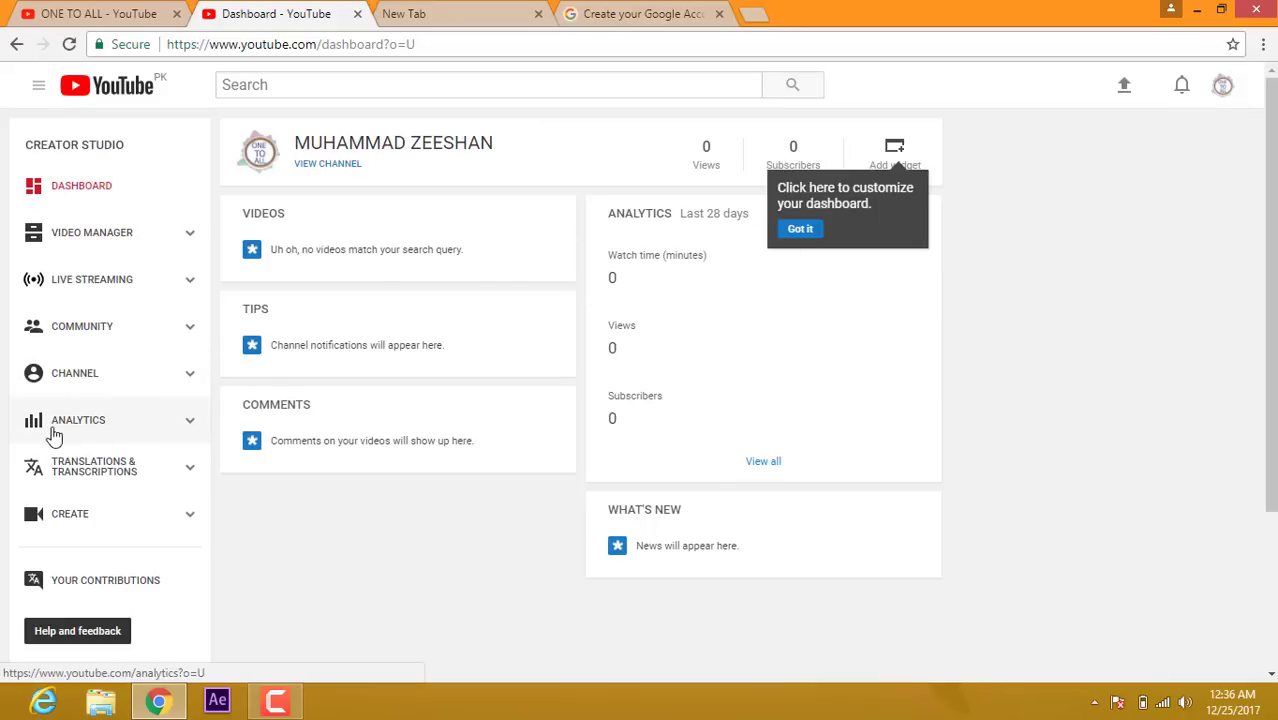
left_click(72, 377)
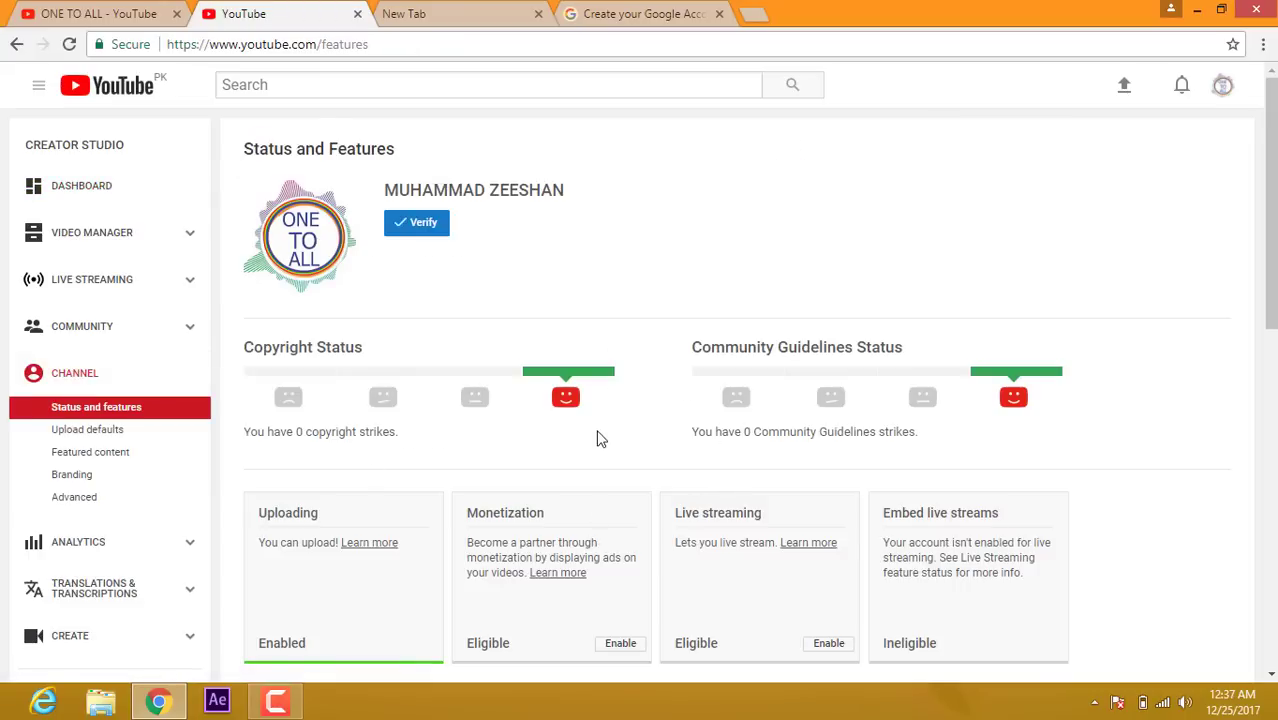
left_click(417, 230)
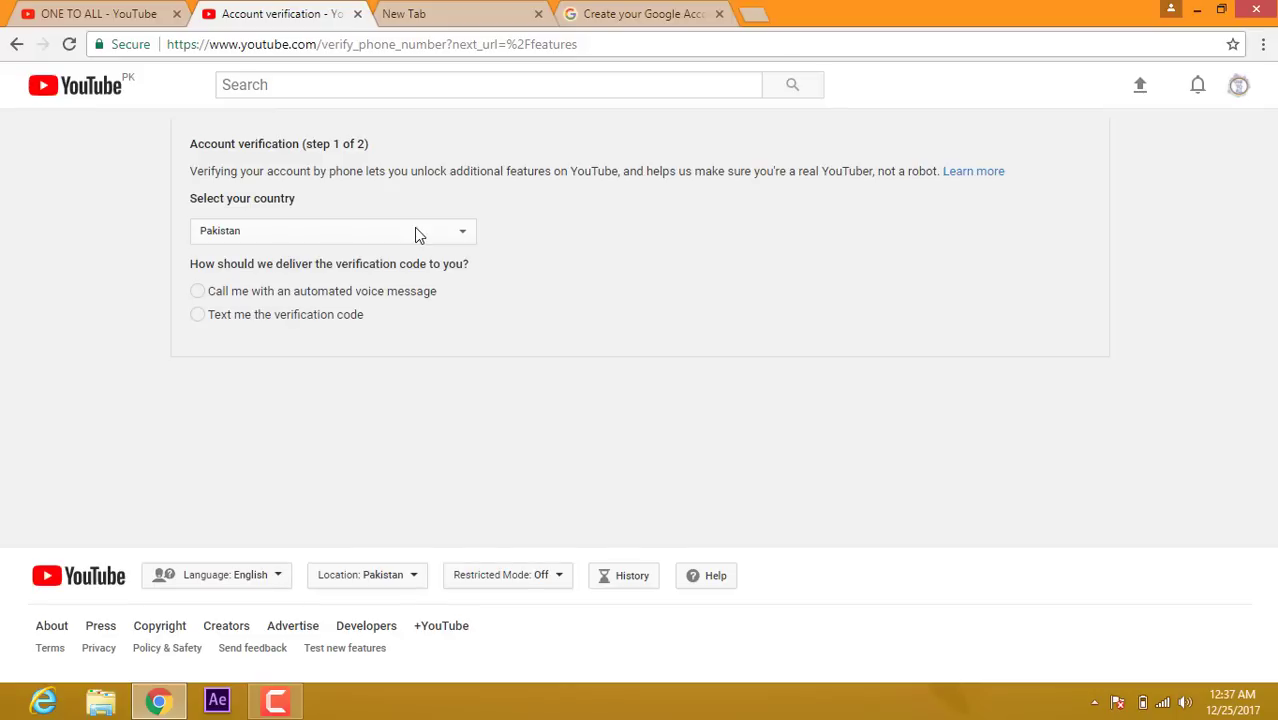
Step: Keep Pakistan, choose 'Text me the verification code', then close the verification page without submitting
left_click(70, 13)
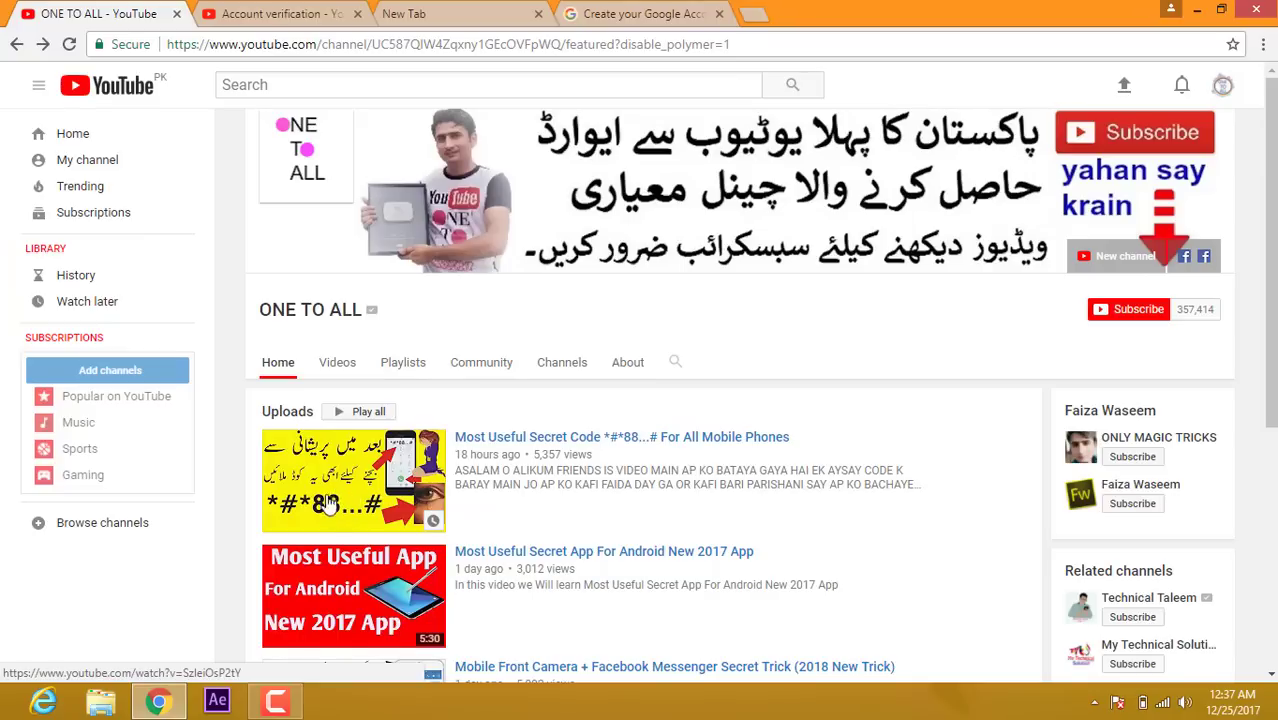
left_click(248, 12)
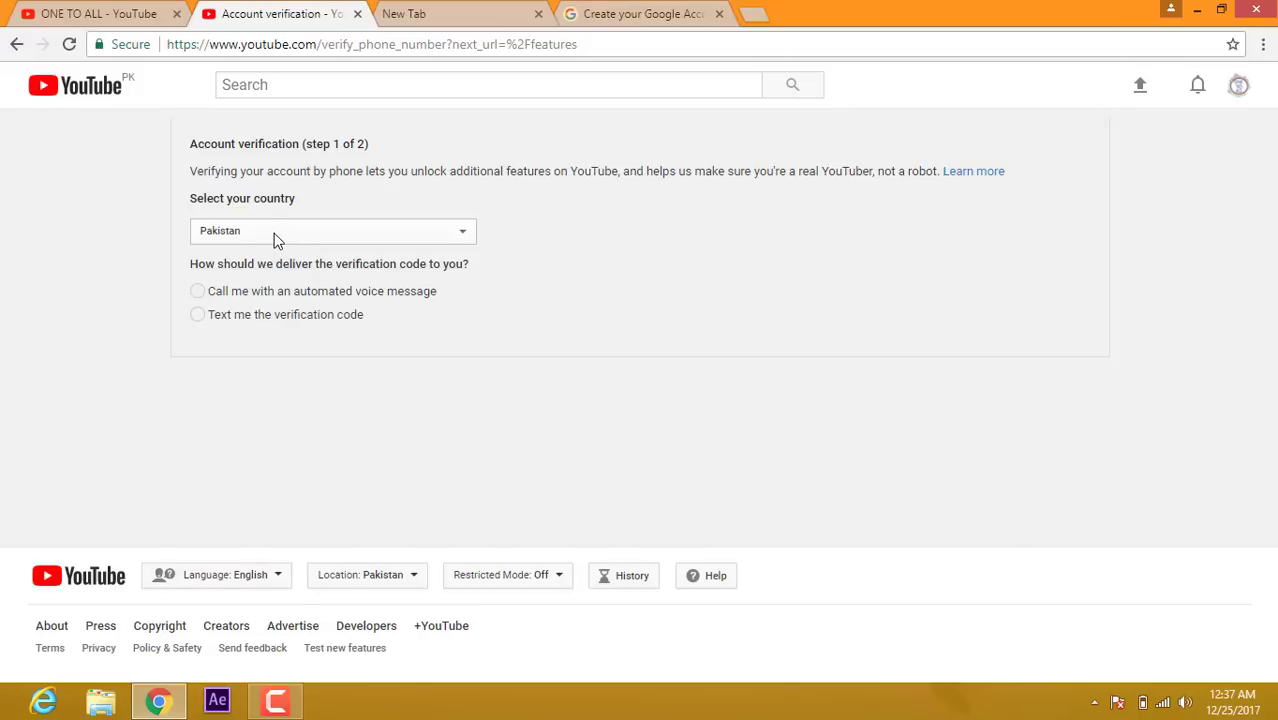
left_click(244, 233)
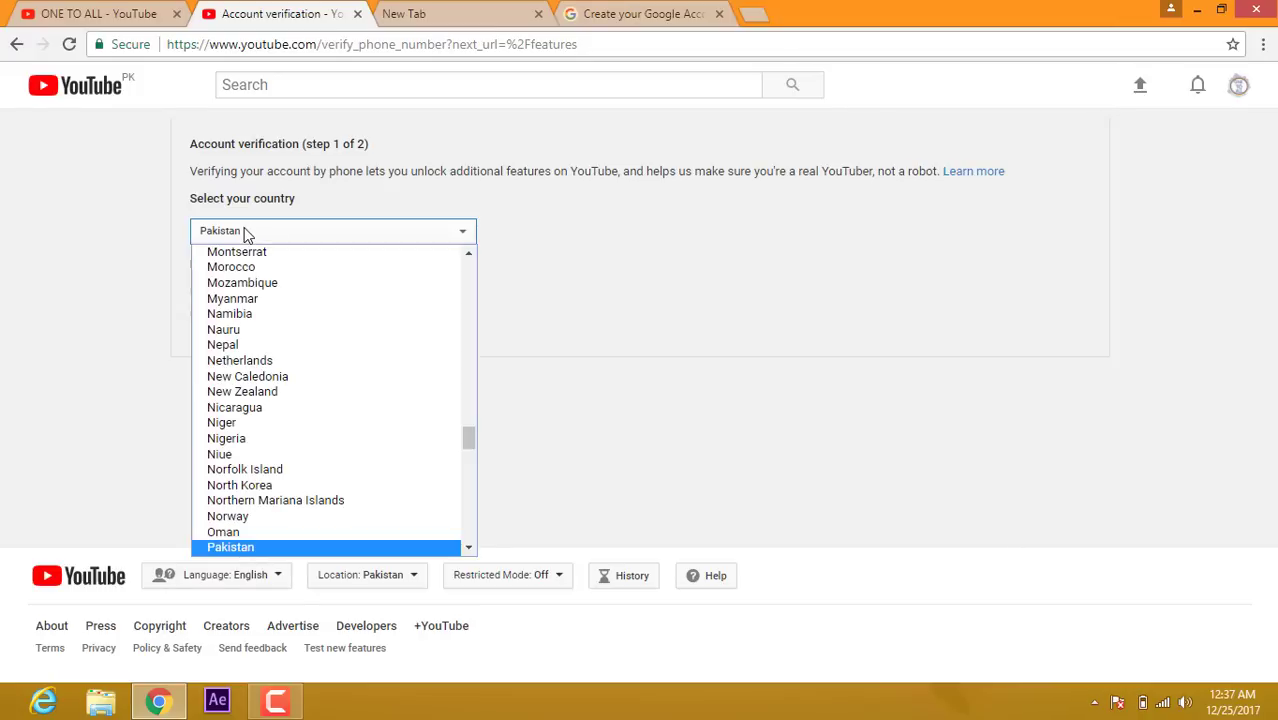
left_click(247, 233)
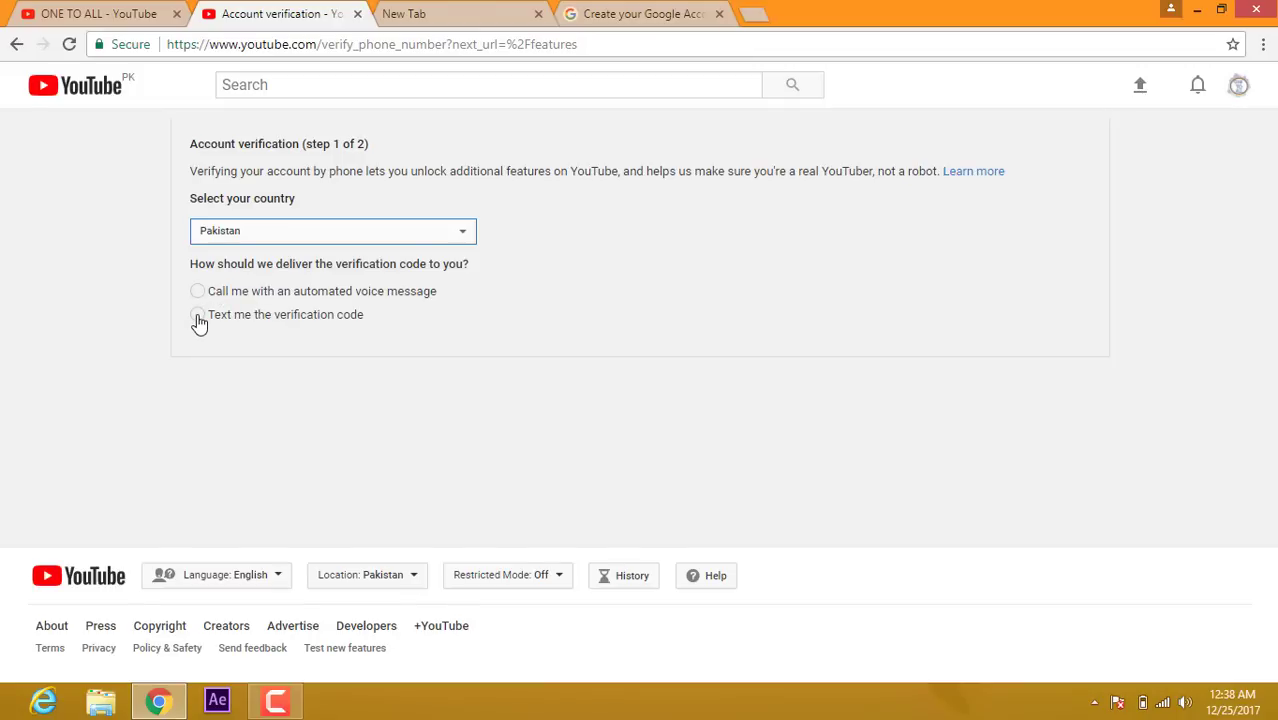
left_click(197, 316)
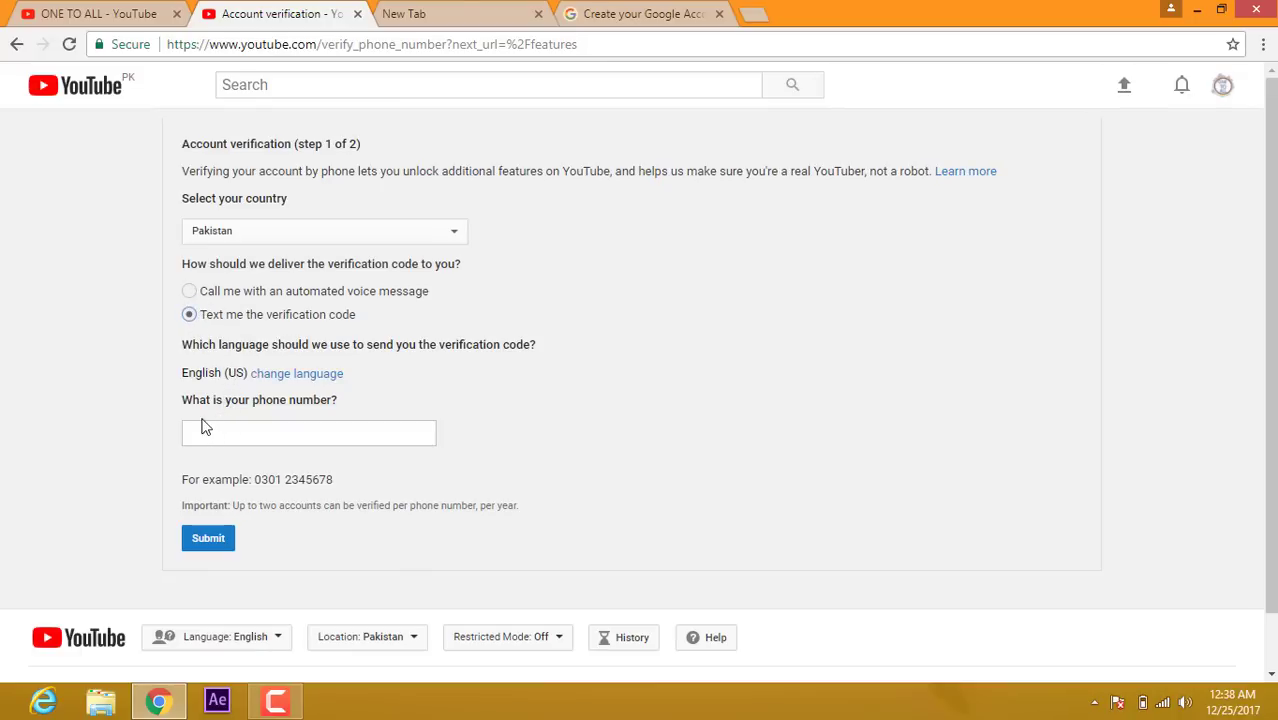
left_click(286, 437)
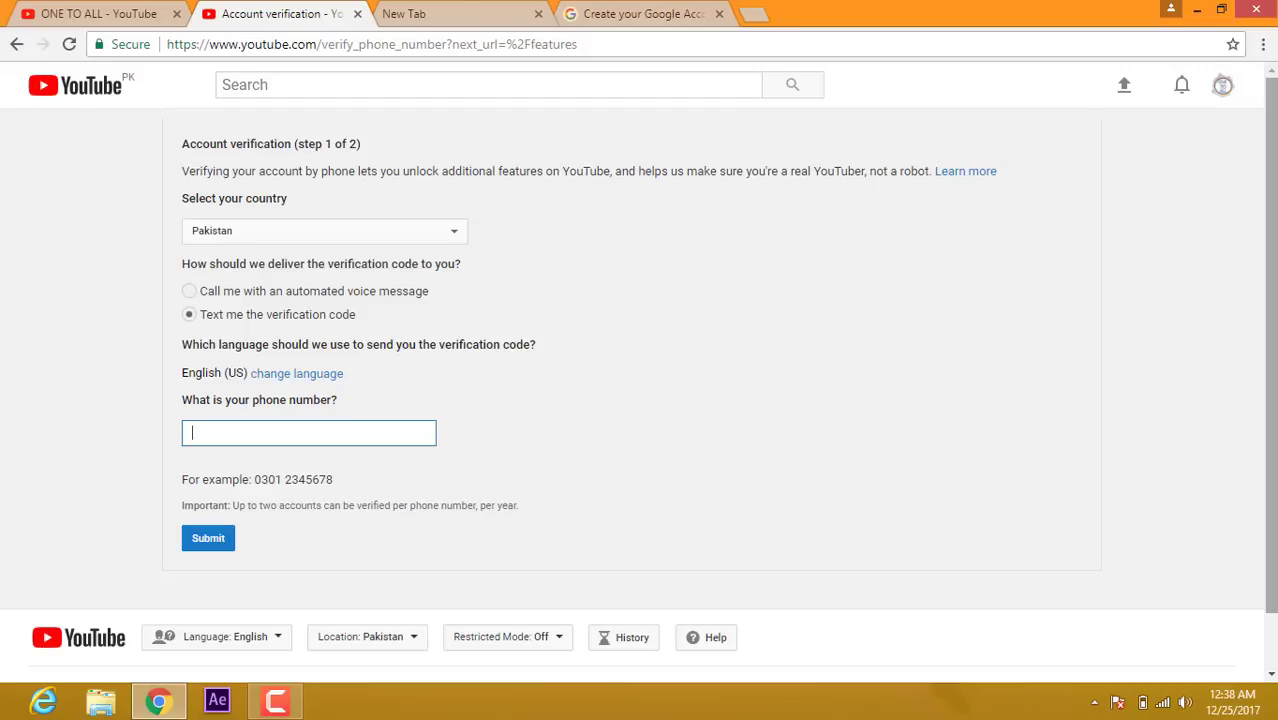
left_click(358, 15)
Step: Go from the new channel through Creator Studio to the Advanced channel settings
left_click(88, 15)
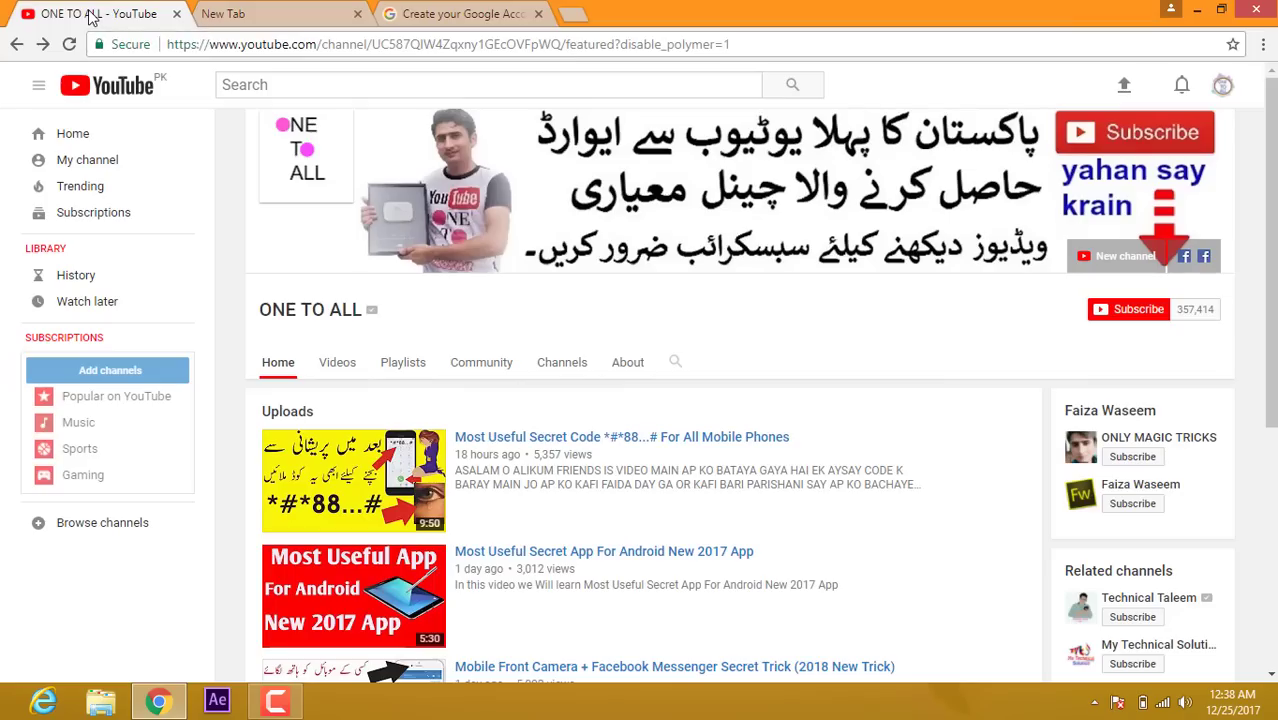
left_click(90, 163)
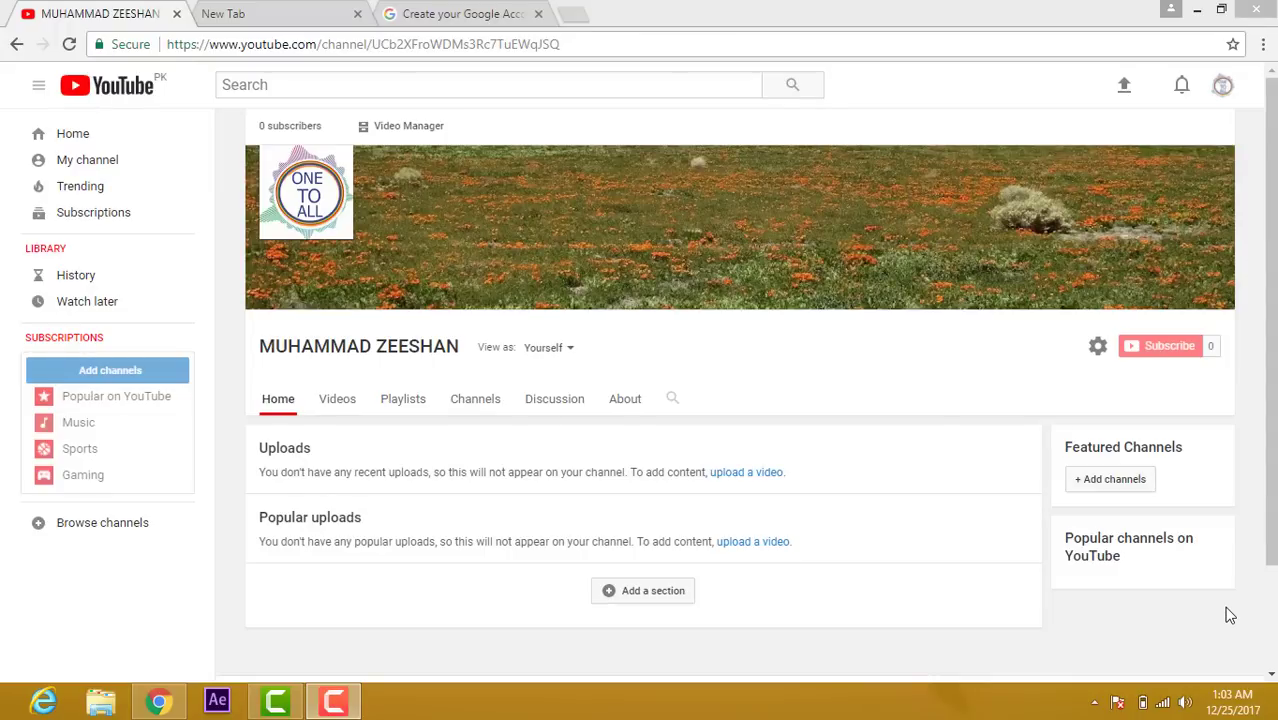
left_click(1224, 92)
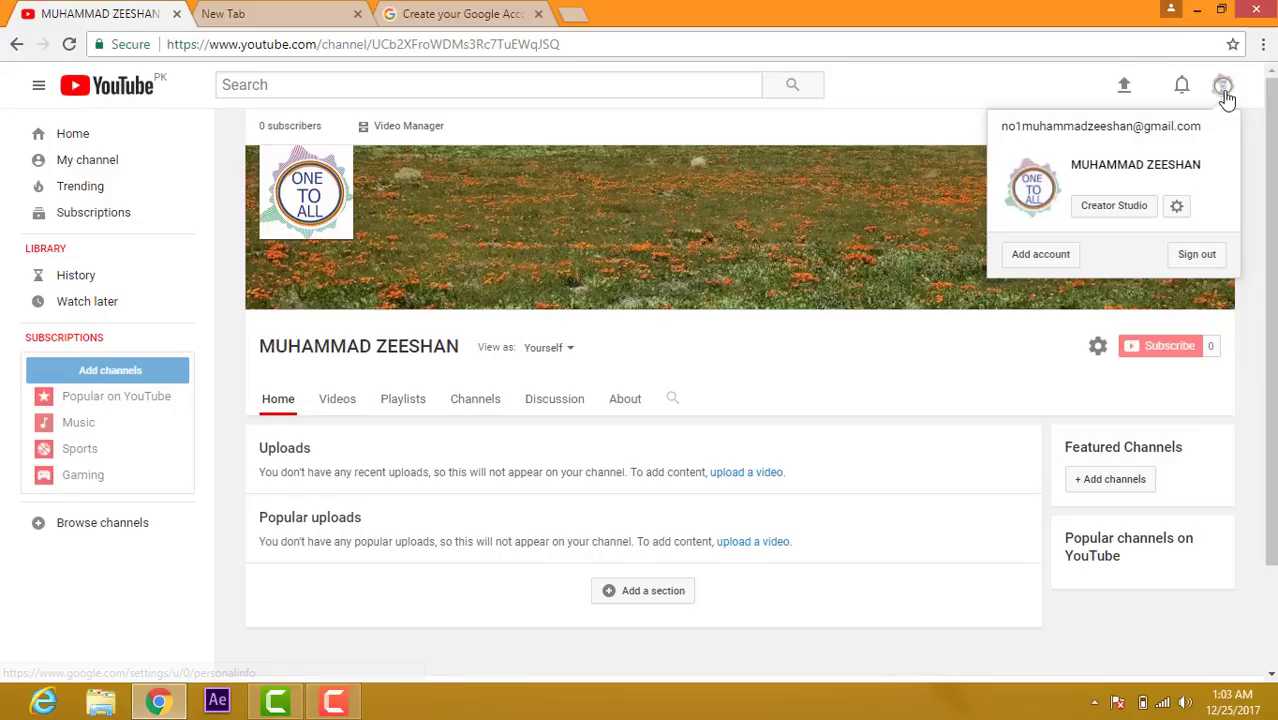
left_click(1099, 220)
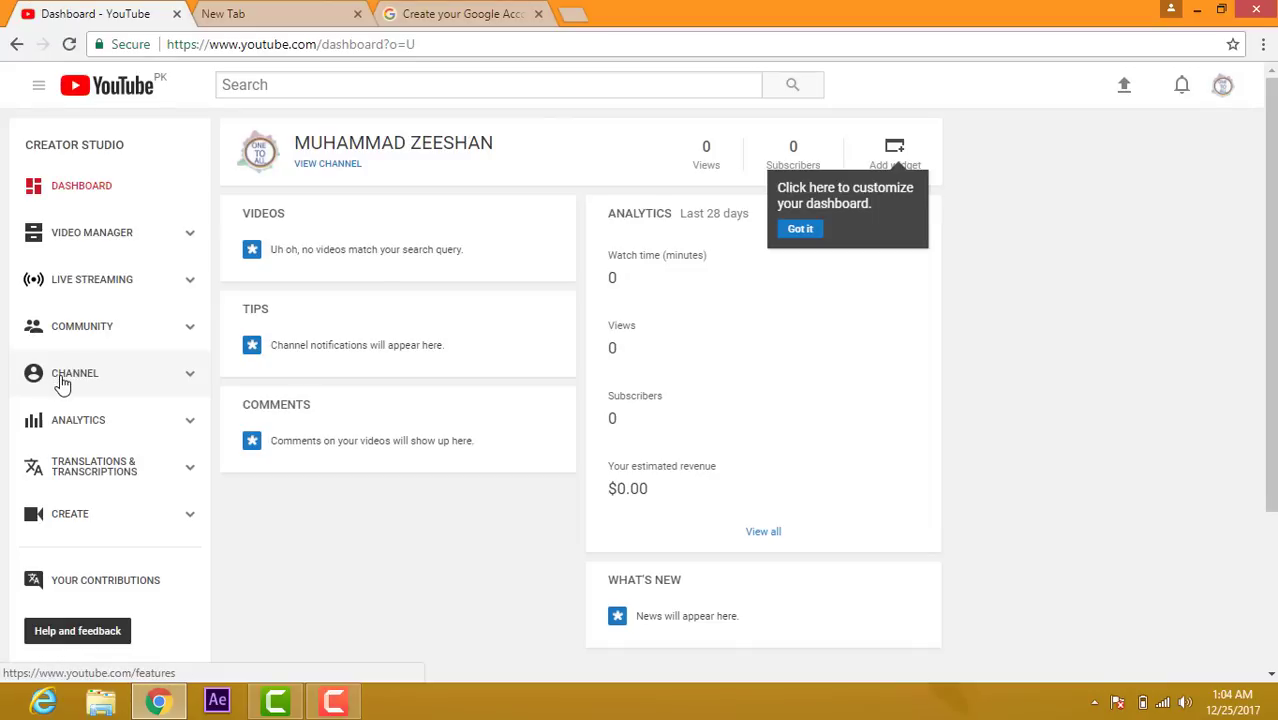
left_click(62, 382)
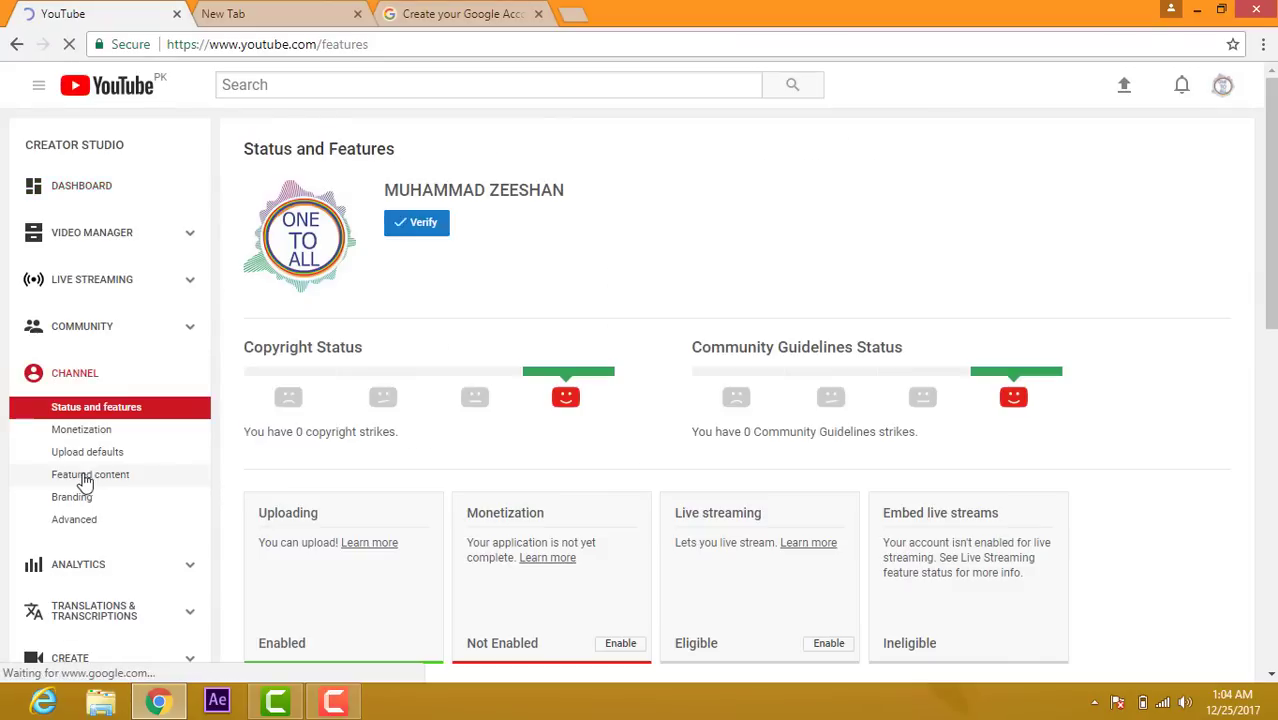
left_click(62, 527)
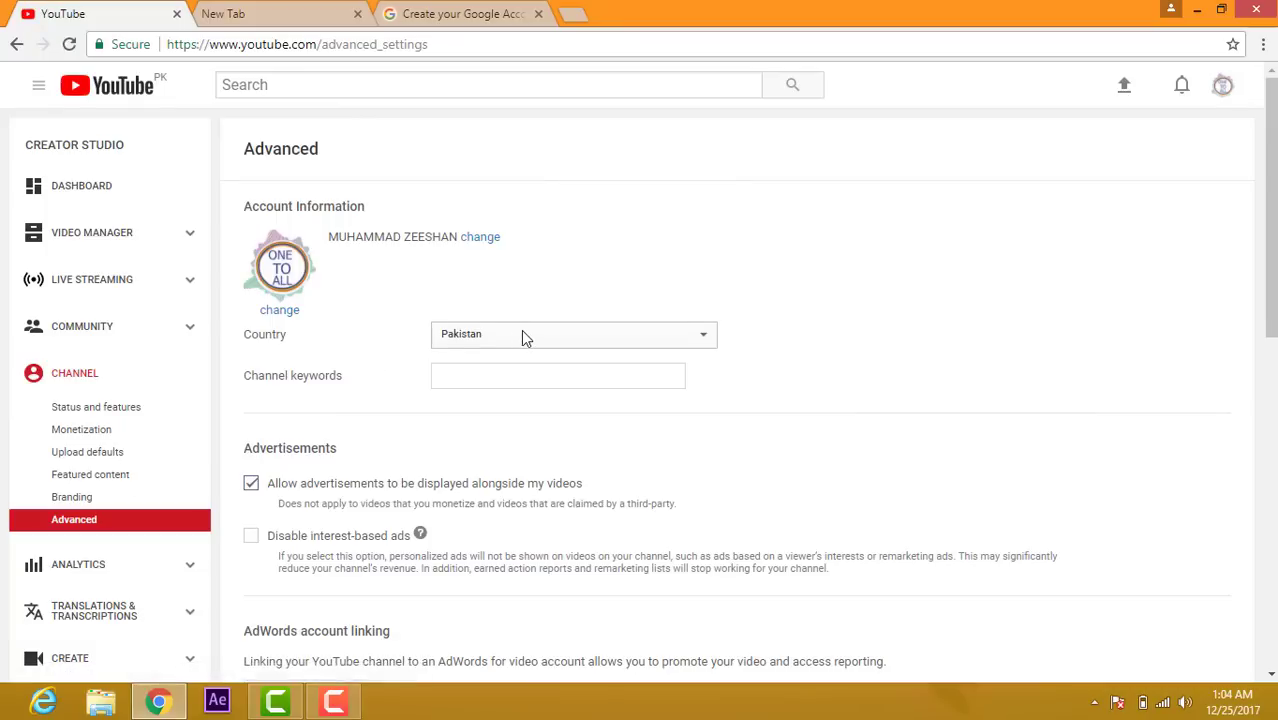
Step: Keep country Pakistan, autofill the owner's name as channel keywords, and save
left_click(521, 332)
left_click(521, 332)
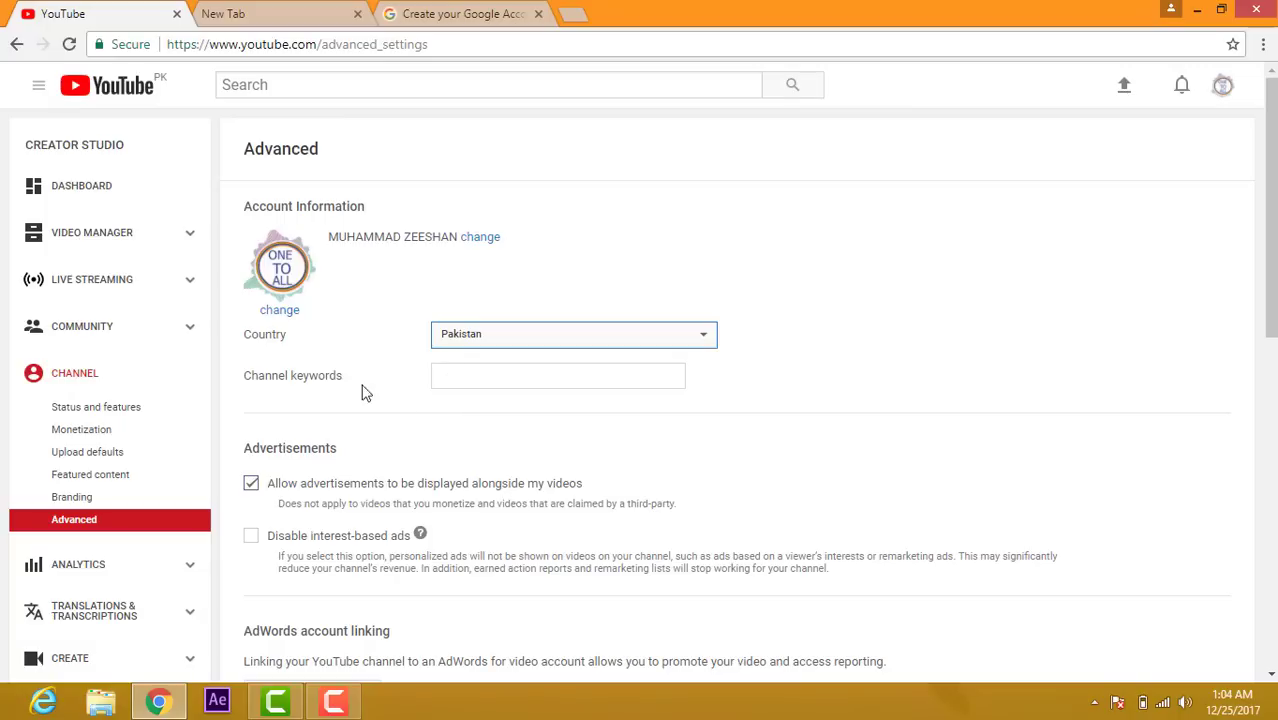
left_click(523, 376)
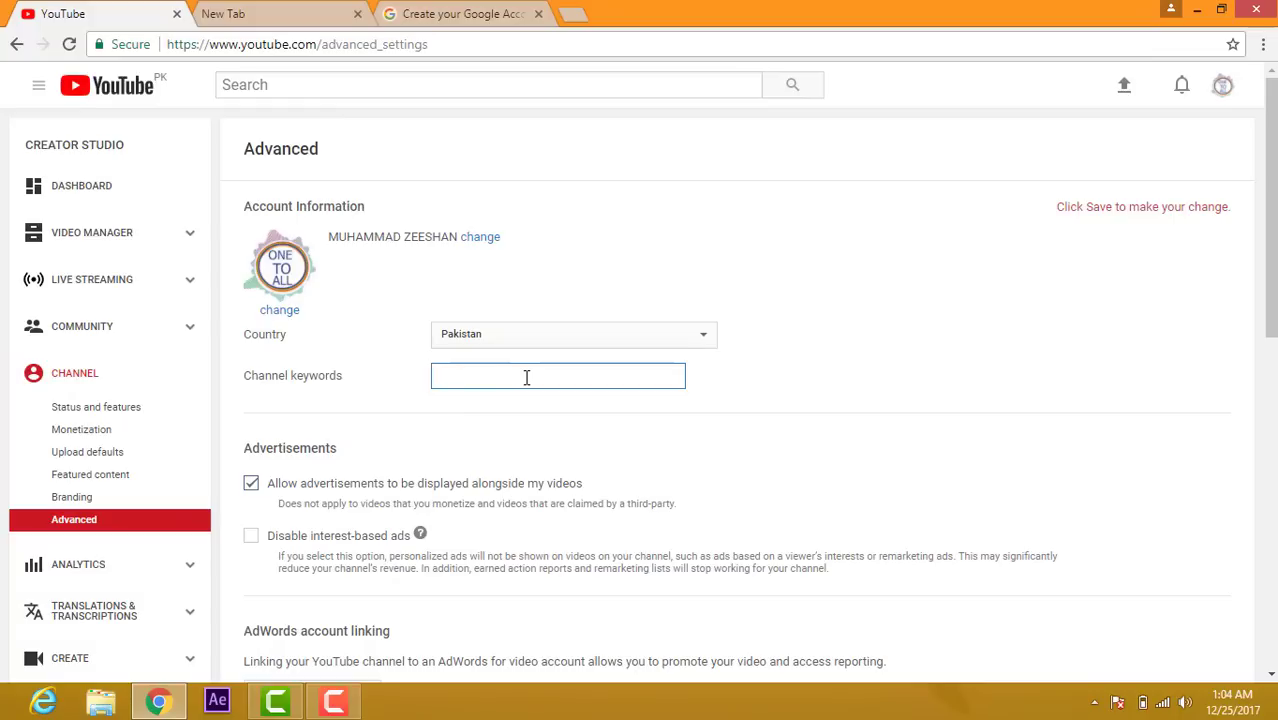
type("M")
left_click(530, 402)
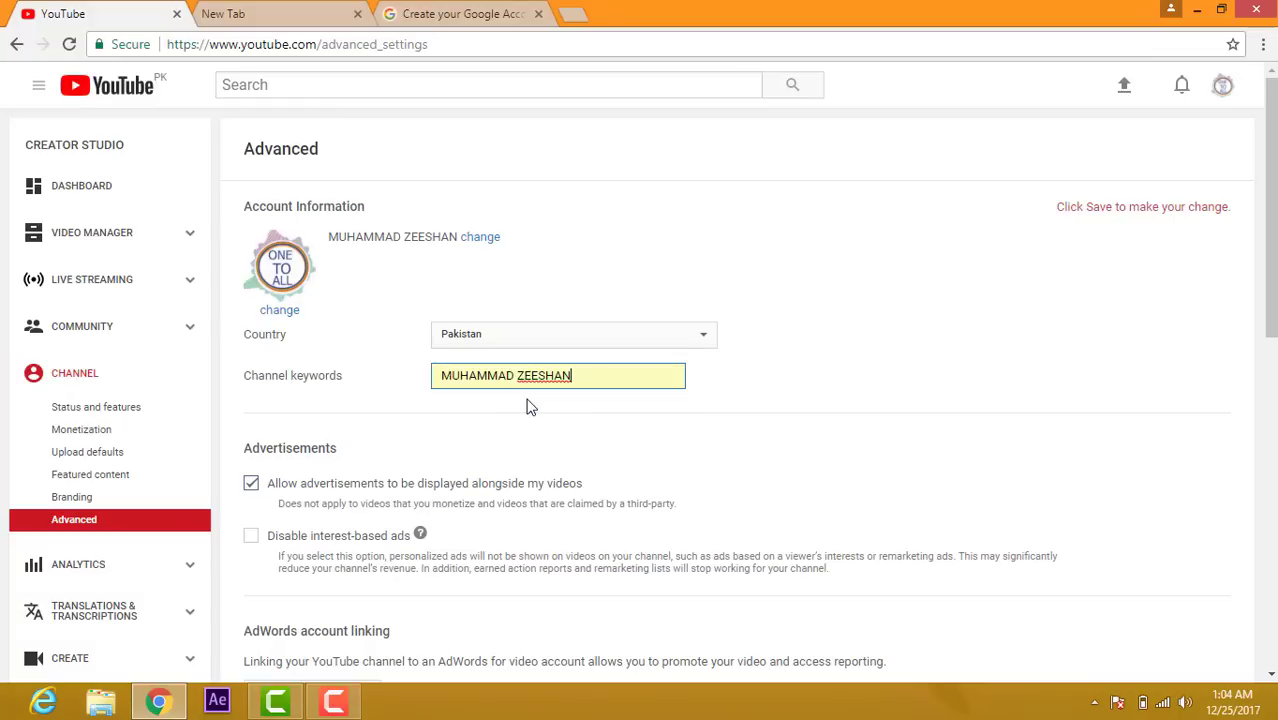
scroll(1274, 538, "down", 5)
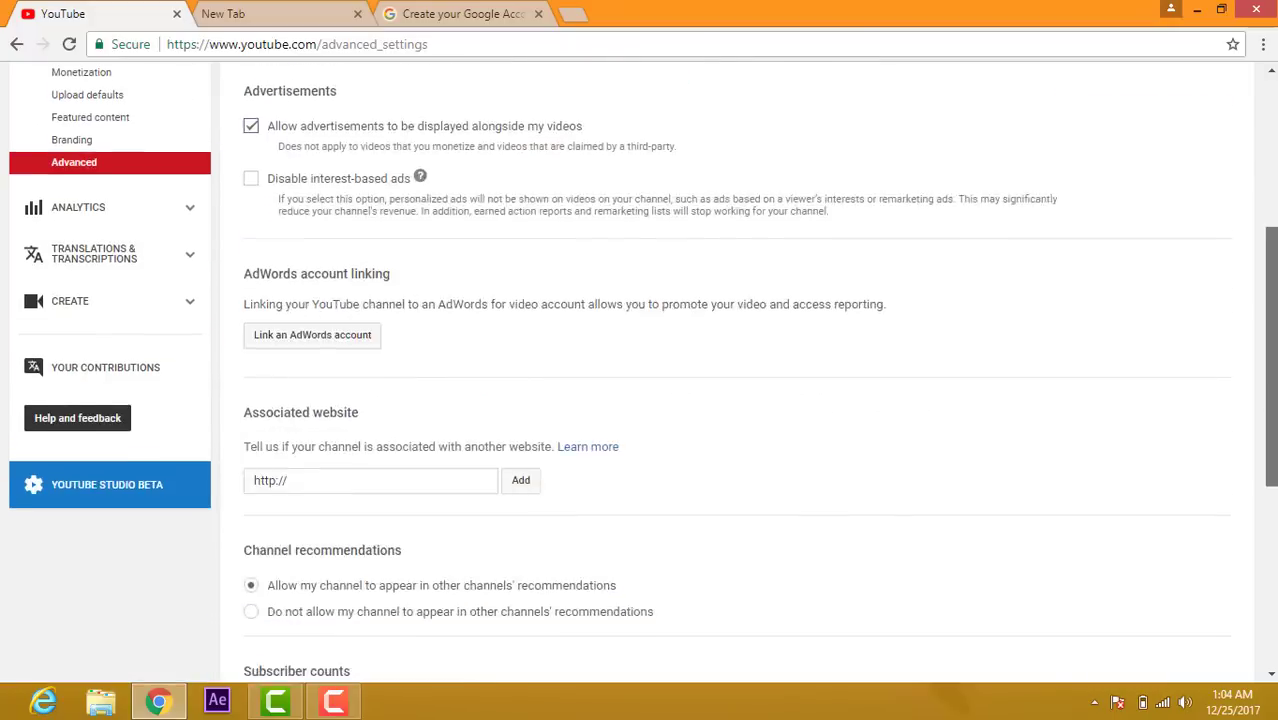
scroll(1274, 538, "down", 2)
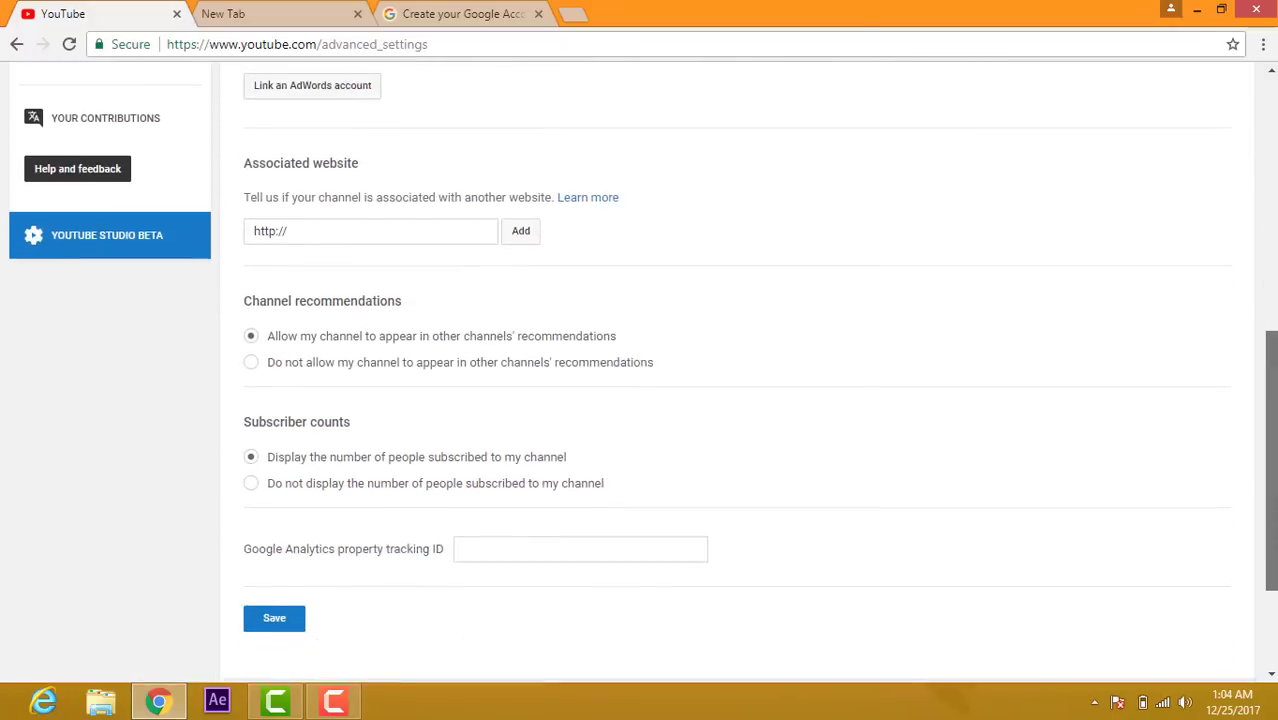
scroll(1107, 617, "up", 3)
scroll(1235, 645, "down", 4)
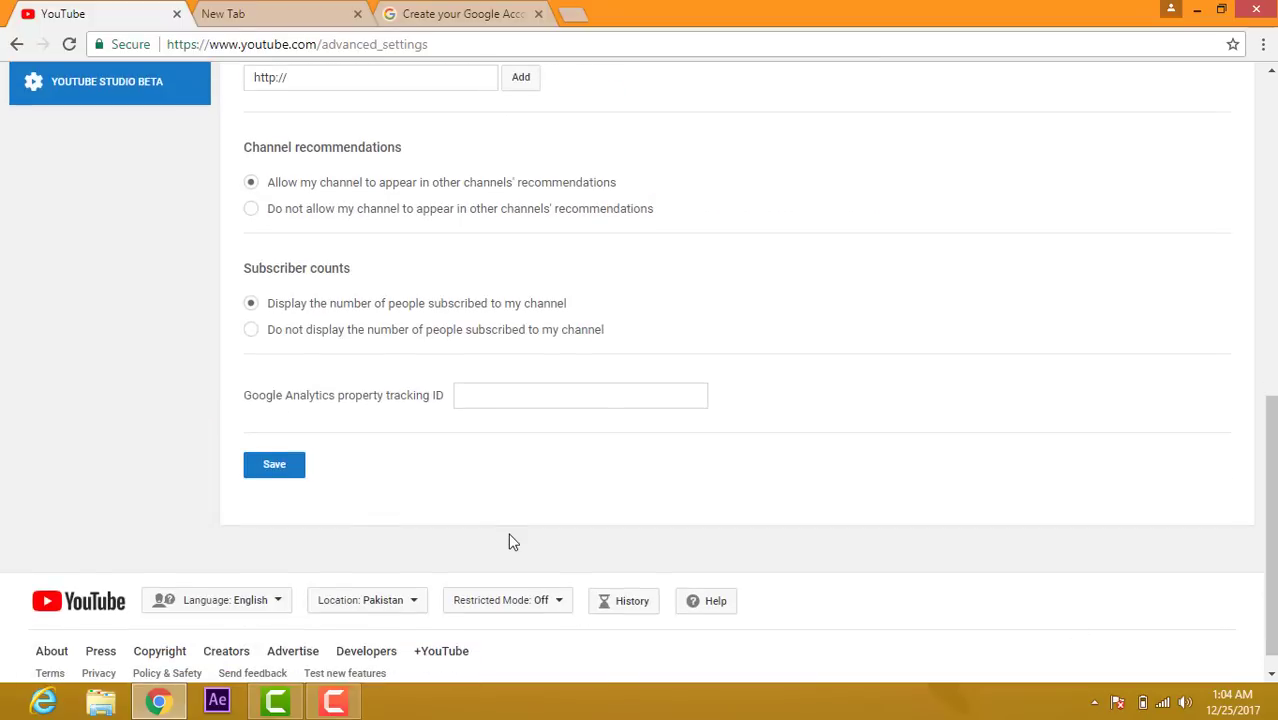
left_click(260, 473)
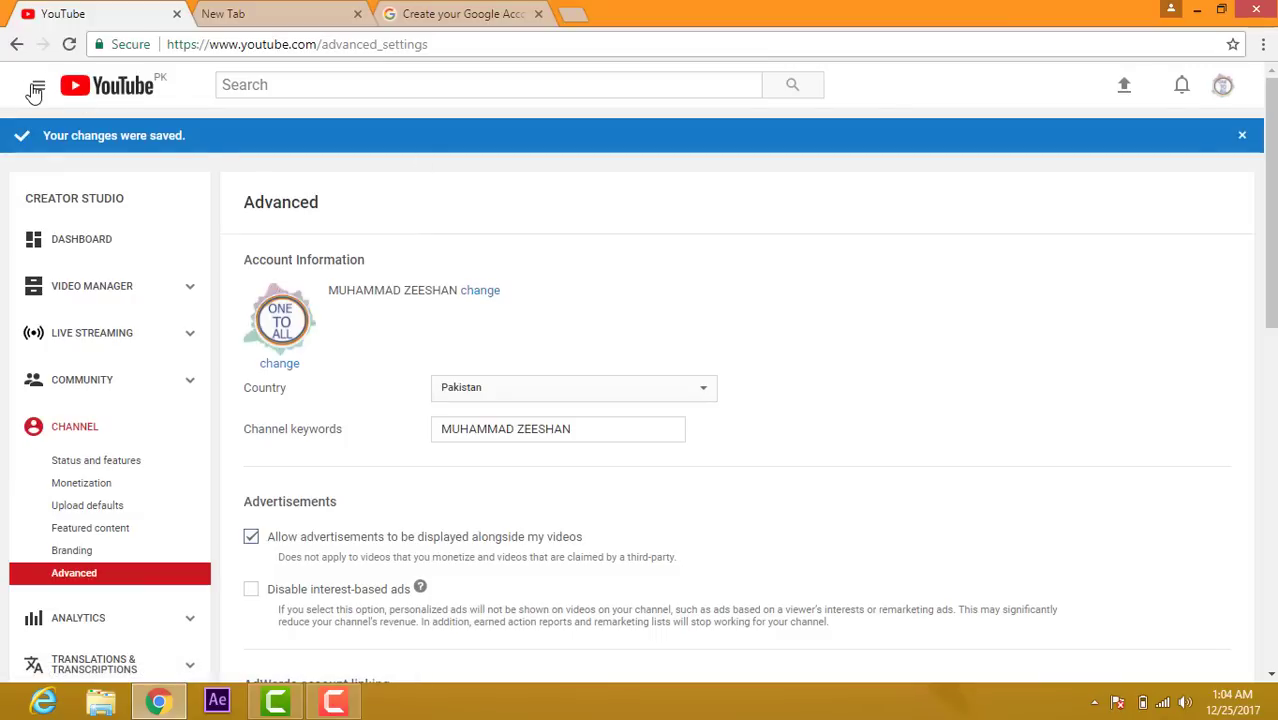
Step: Go to My channel from the guide menu and open the video upload page
left_click(36, 86)
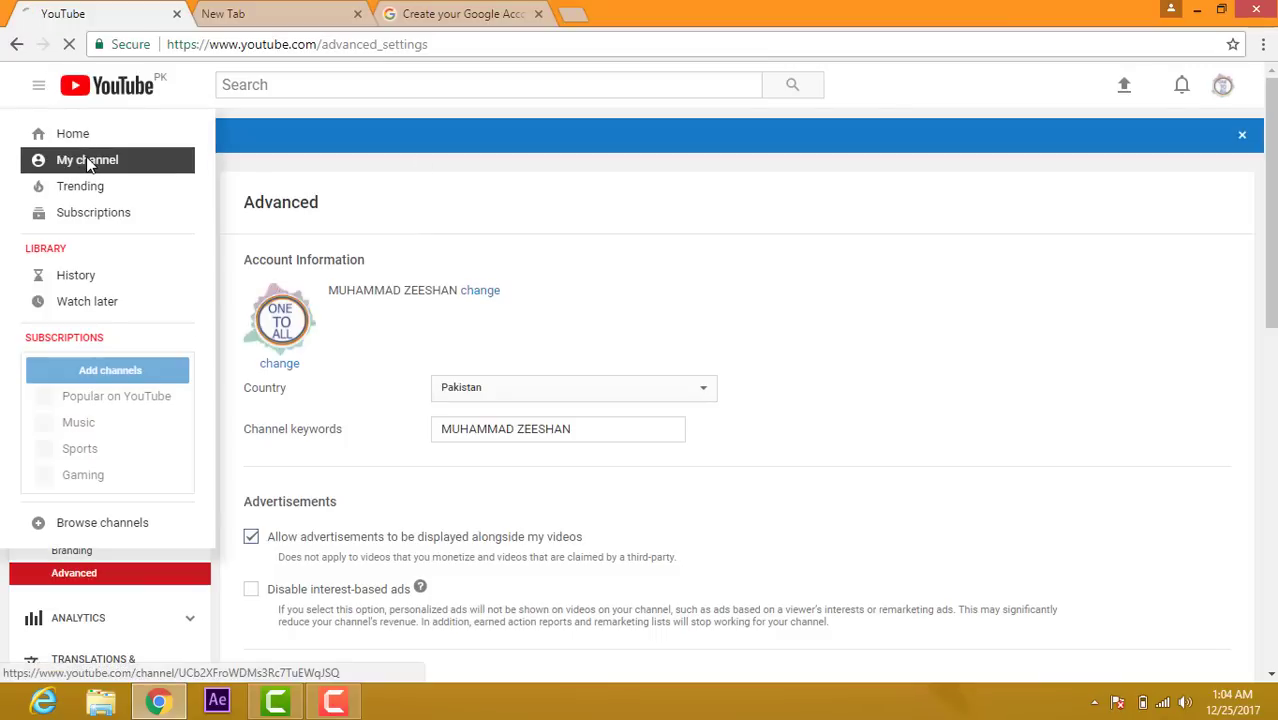
left_click(84, 162)
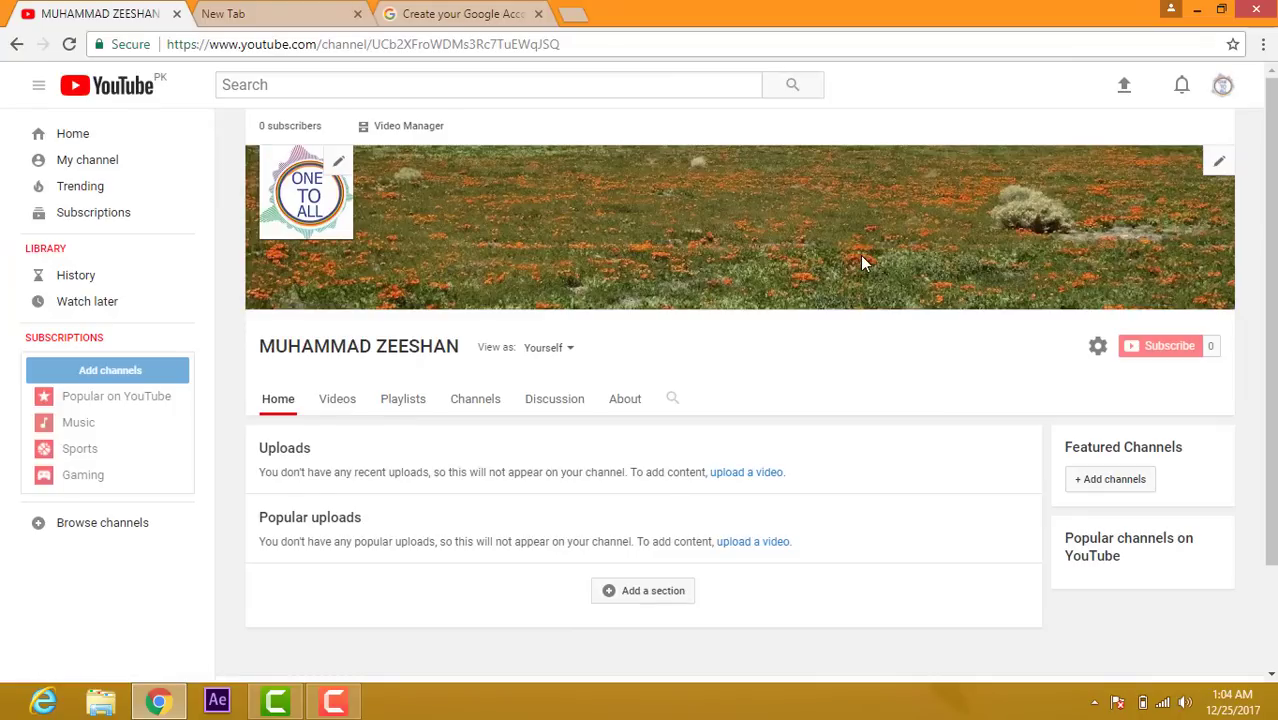
left_click(1124, 88)
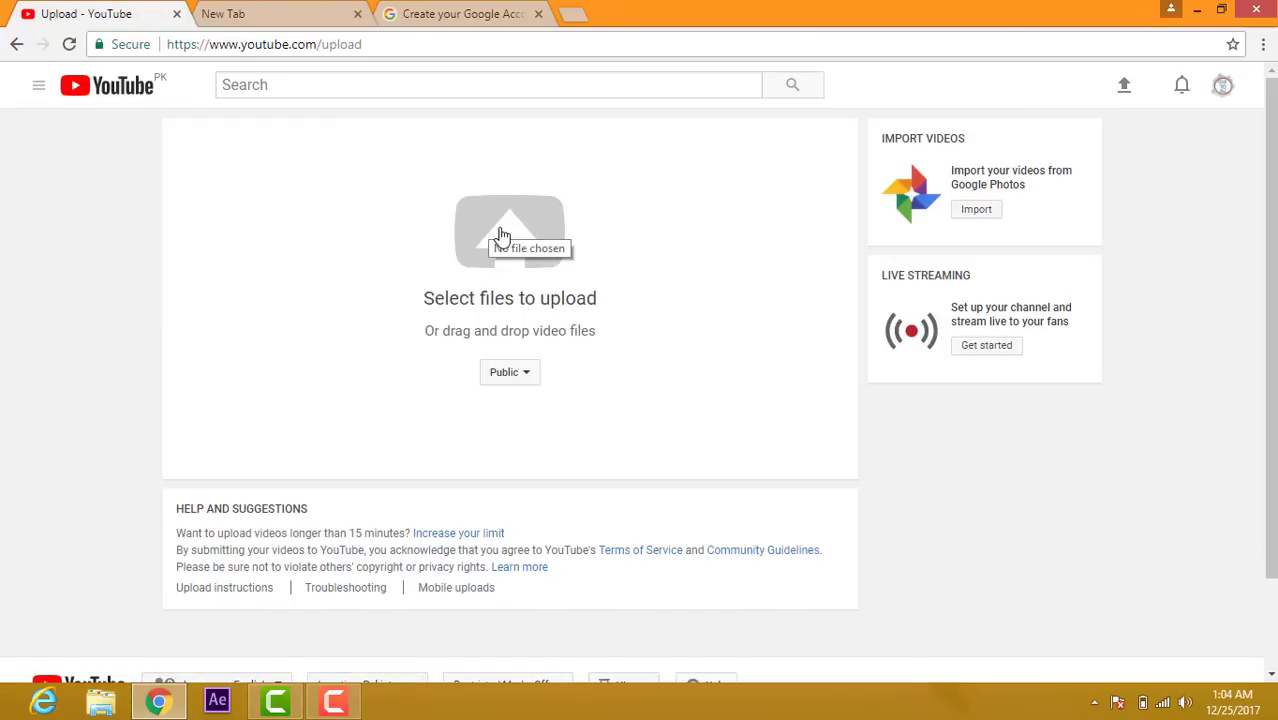
Step: Open the file chooser on the upload page and close it without picking a video
left_click(502, 236)
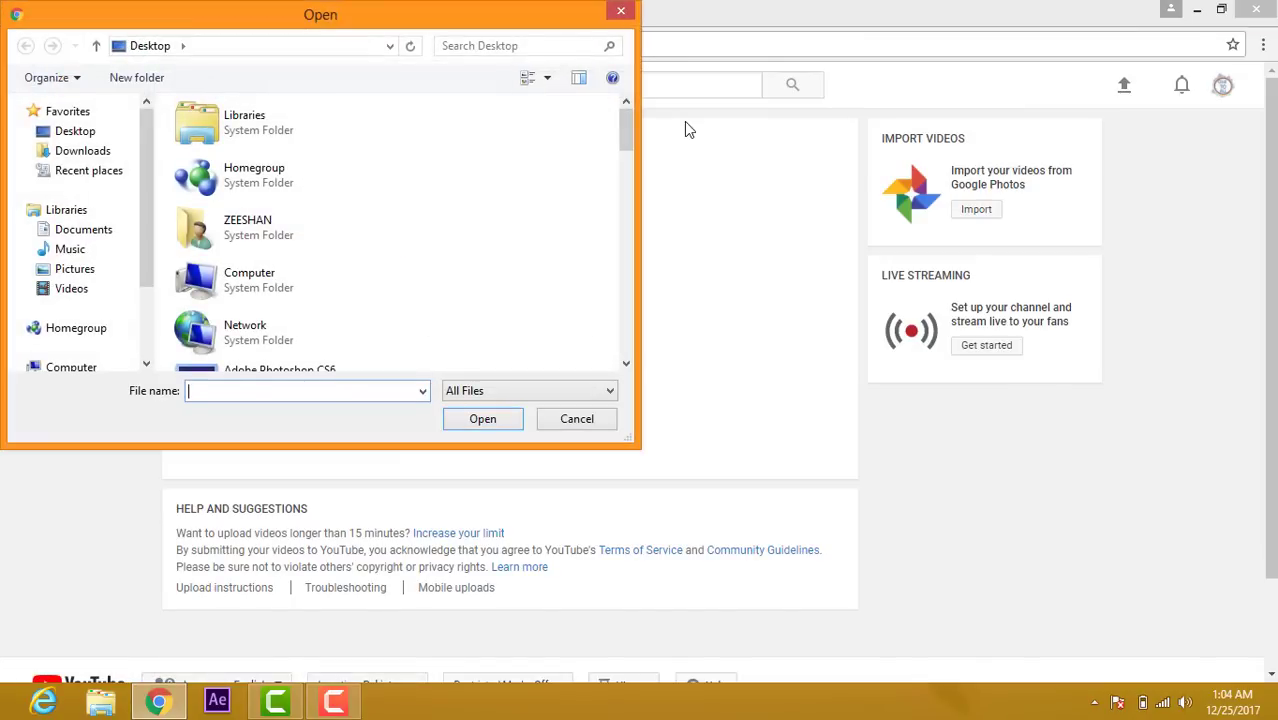
mouse_move(630, 127)
left_mouse_down()
mouse_move(628, 335)
mouse_move(626, 125)
left_mouse_up()
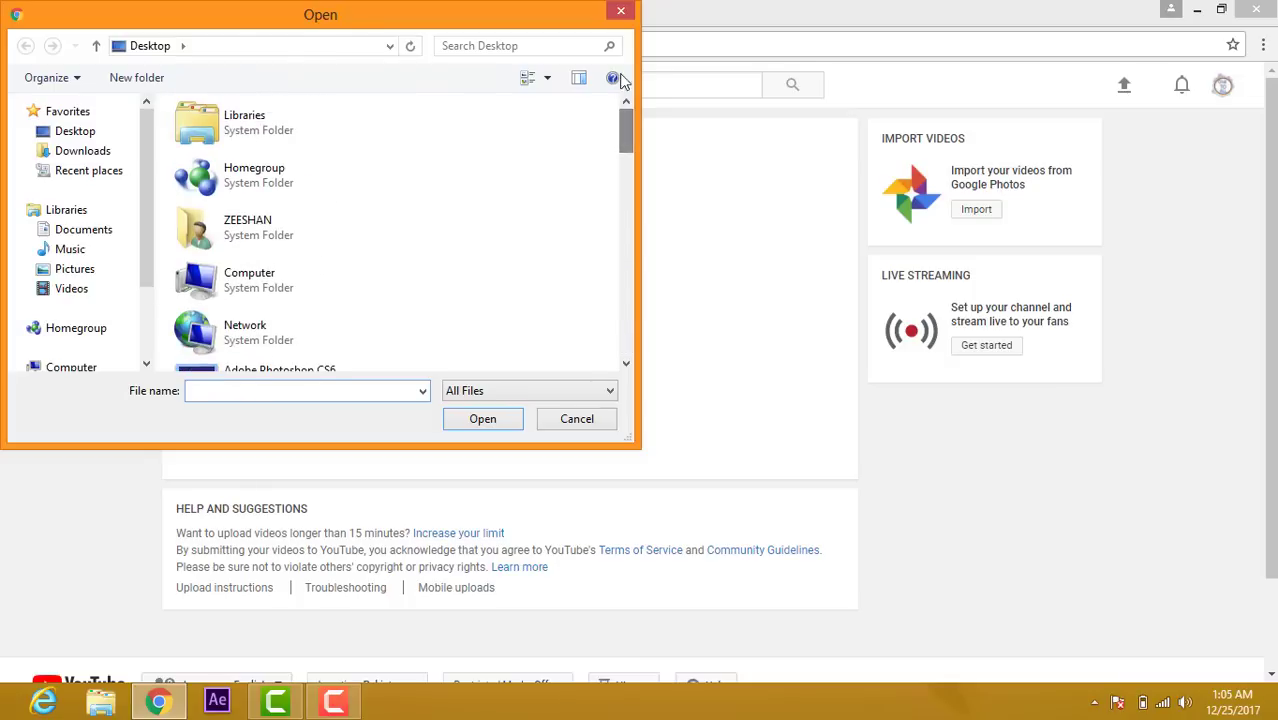
left_click(622, 13)
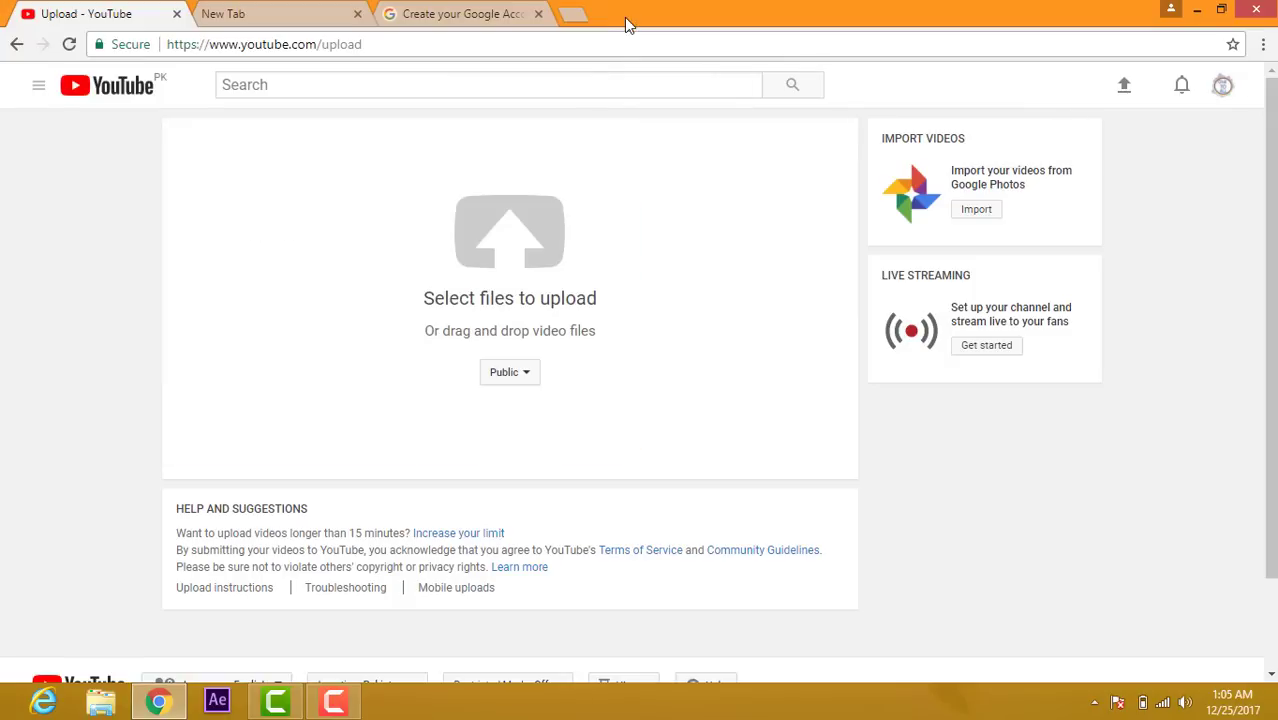
Step: Open My channel from the guide menu to view the field banner and ONE TO ALL icon
left_click(37, 89)
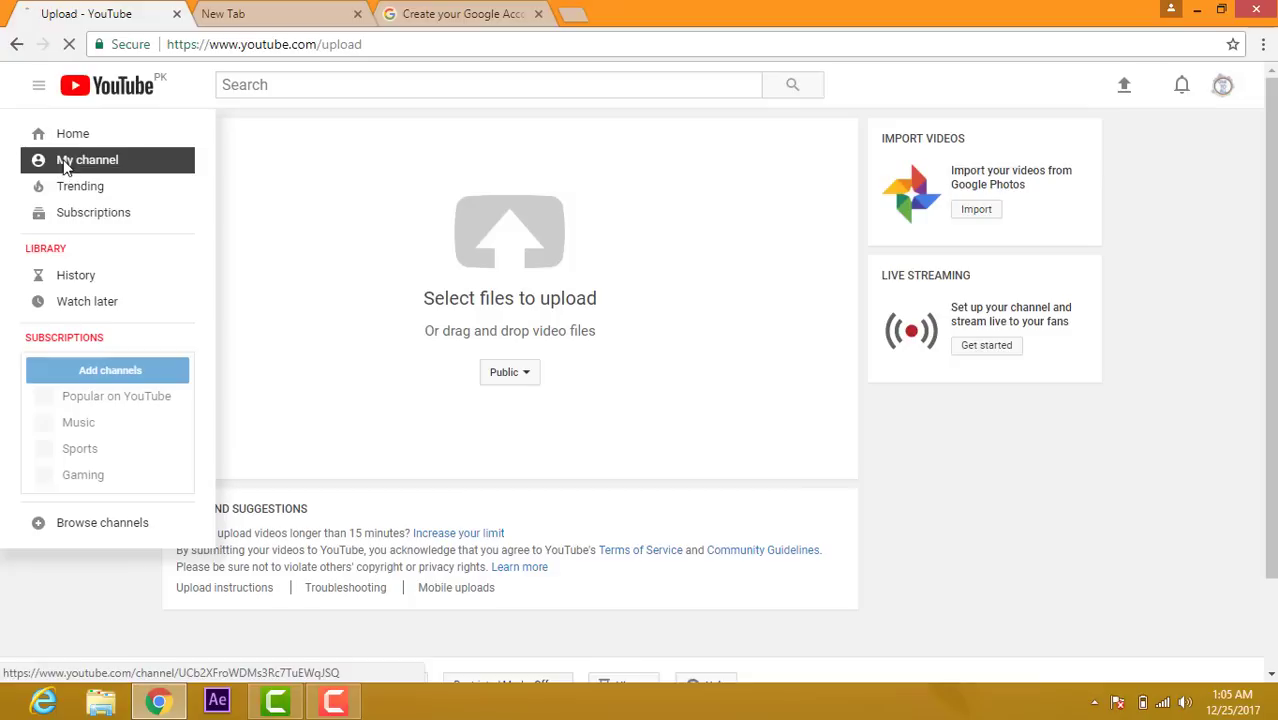
left_click(63, 165)
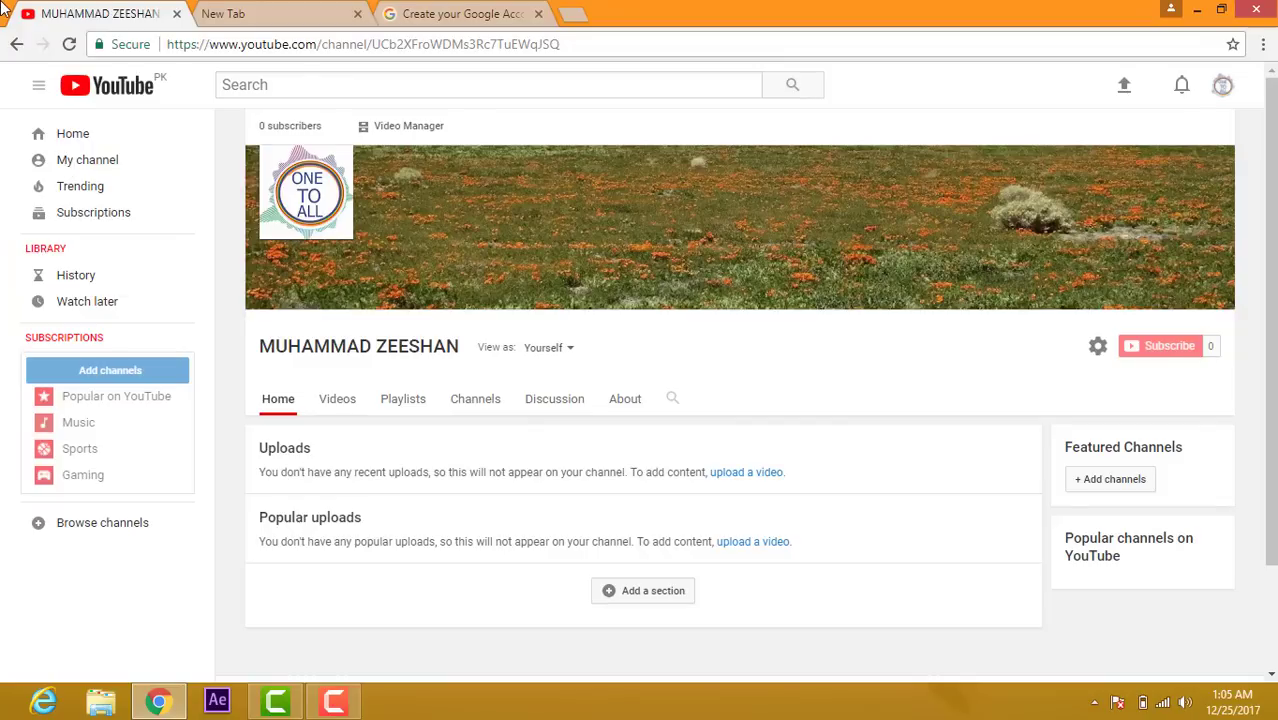
Step: Search for 'one to all' and open the ONE TO ALL channel from the results
left_click(276, 86)
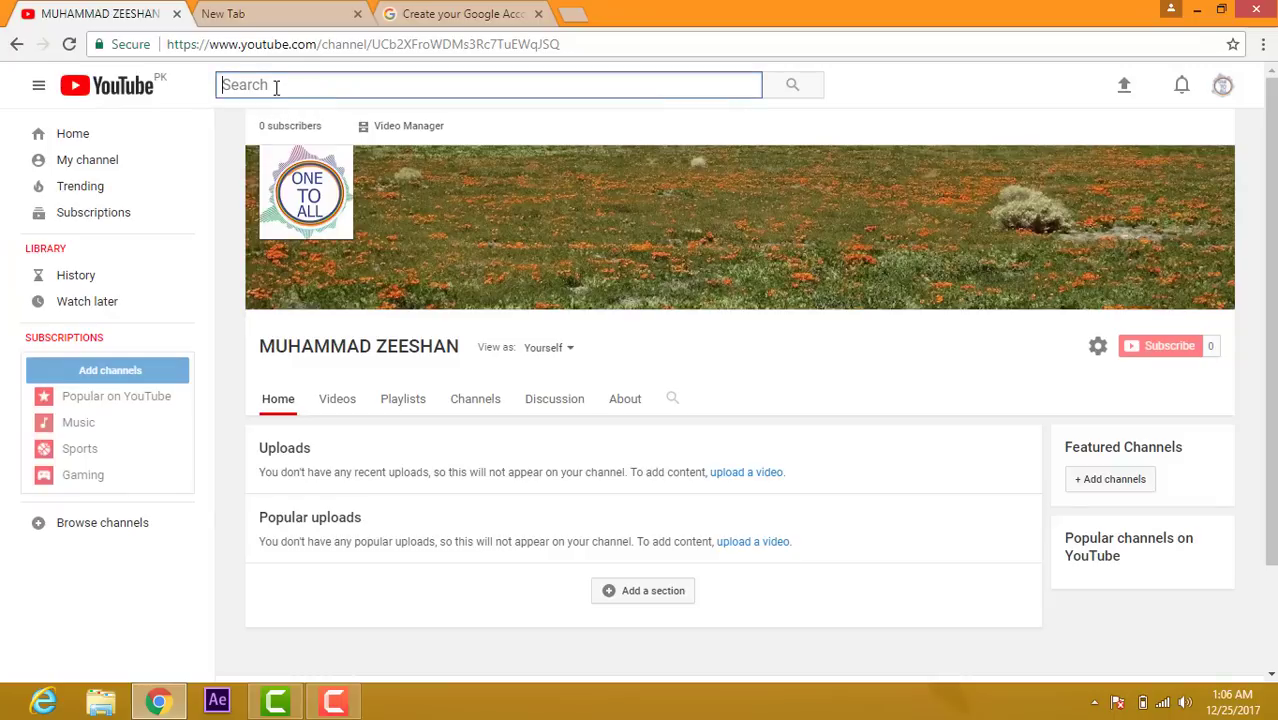
type("onw to a")
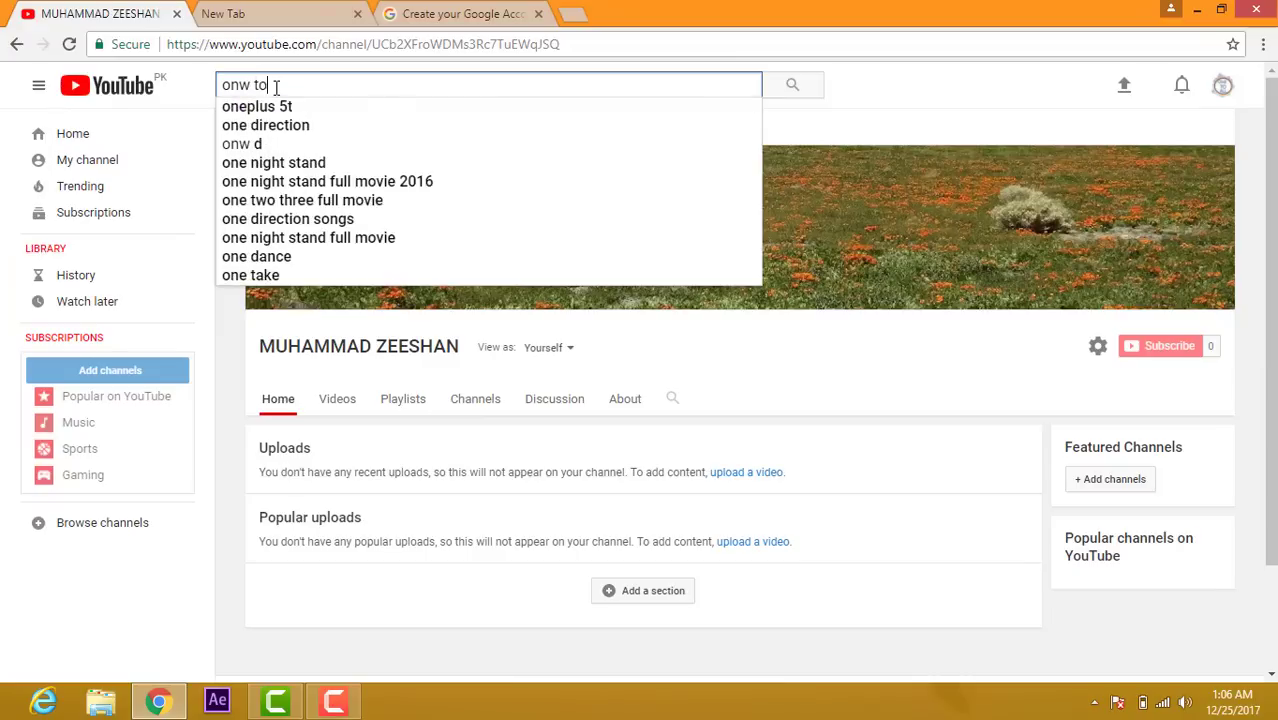
key("BackSpace")
key("BackSpace")
key("BackSpace")
key("BackSpace")
key("BackSpace")
key("BackSpace")
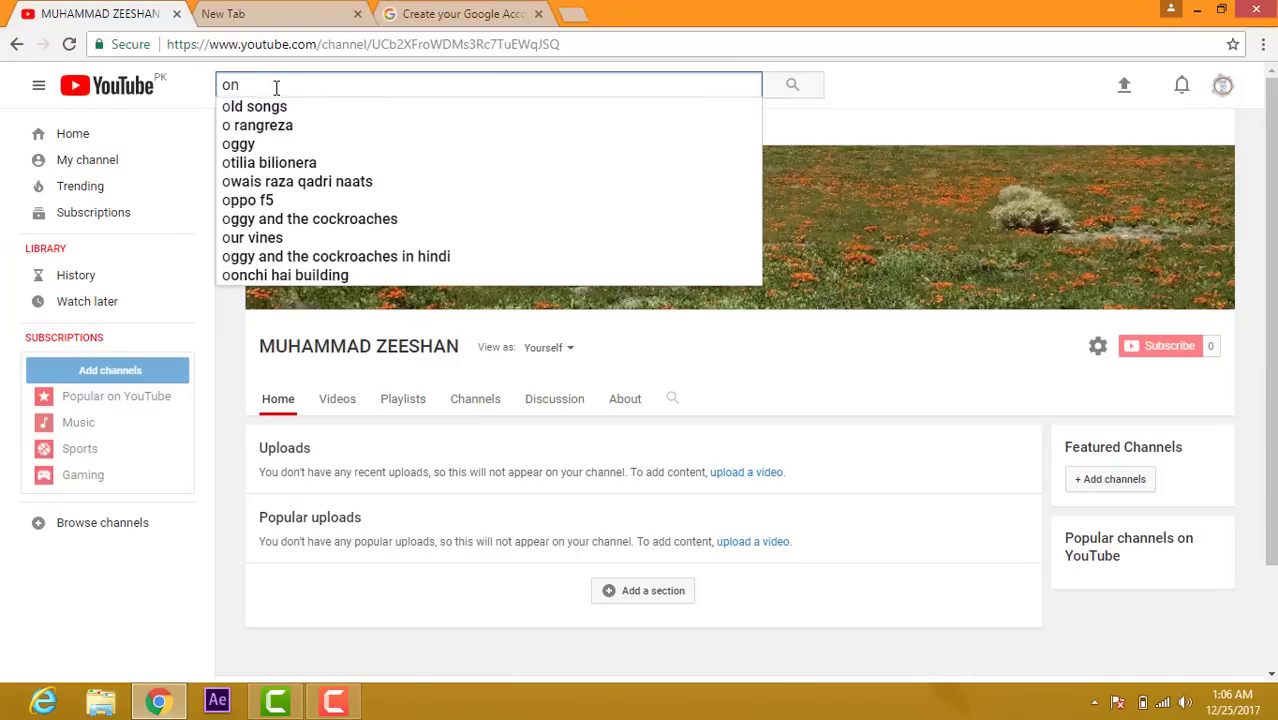
type("e to all")
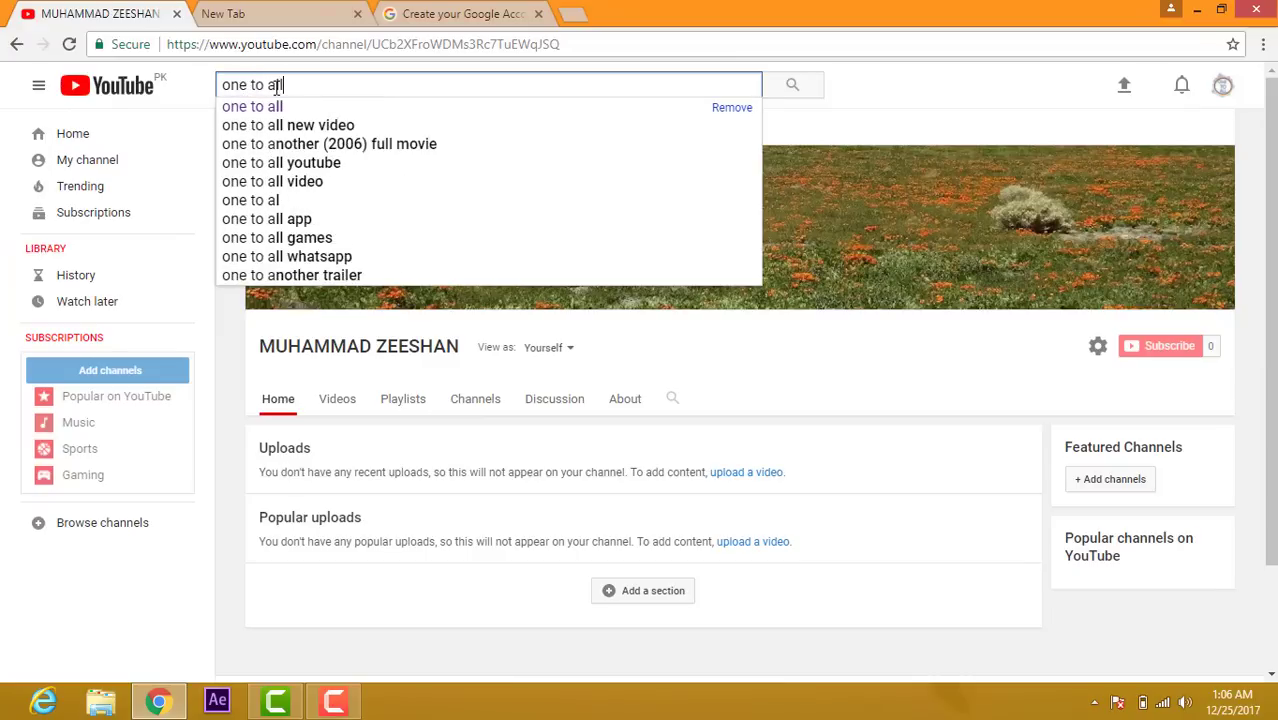
key("Return")
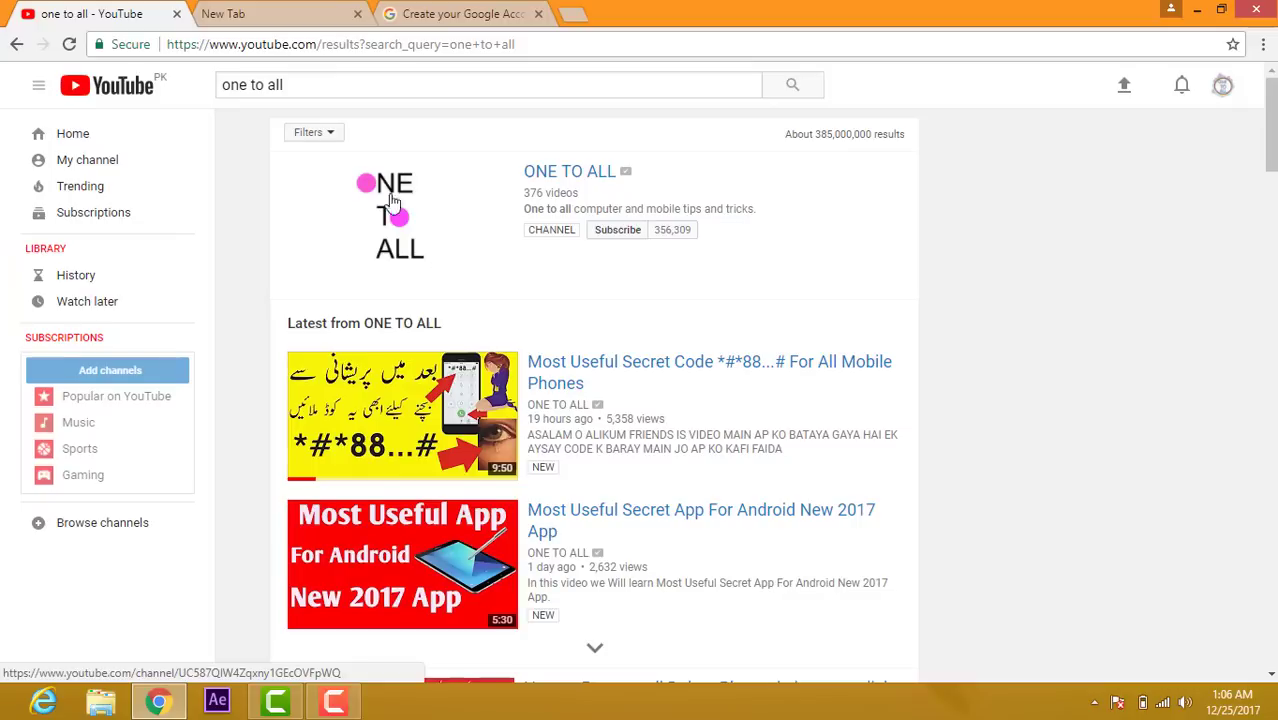
left_click(551, 179)
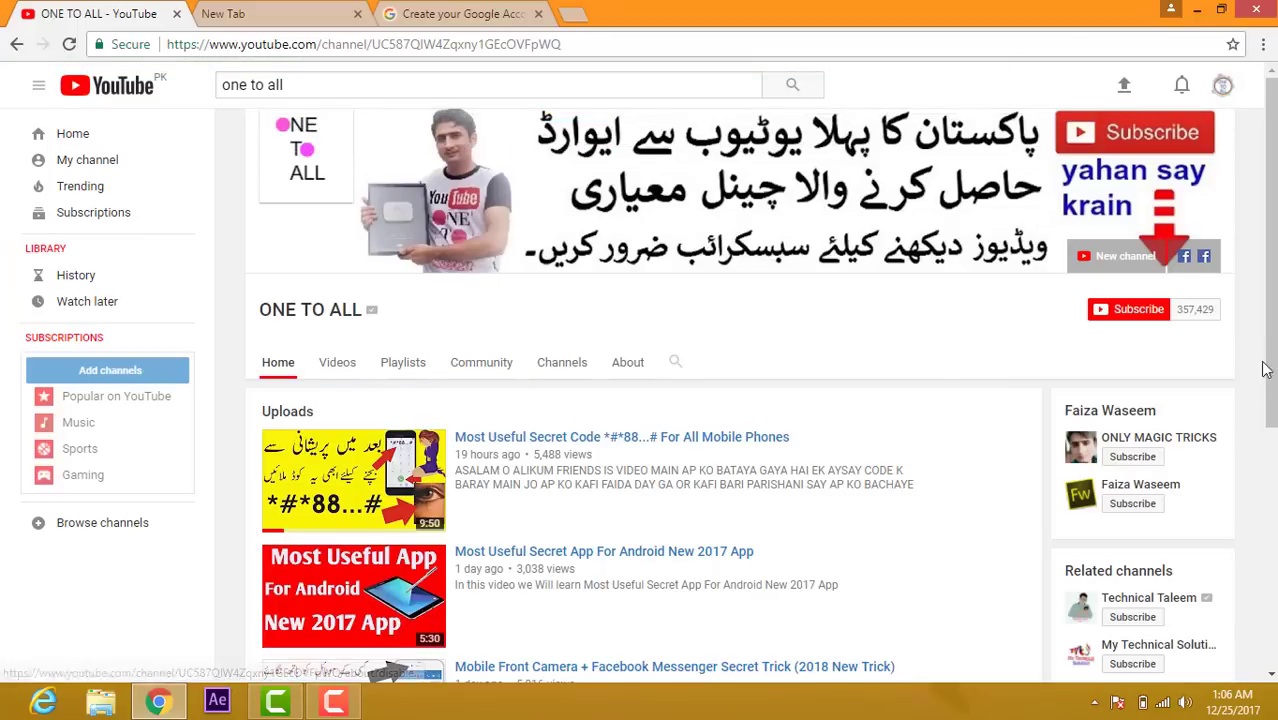
left_click_drag(1038, 442, 801, 397)
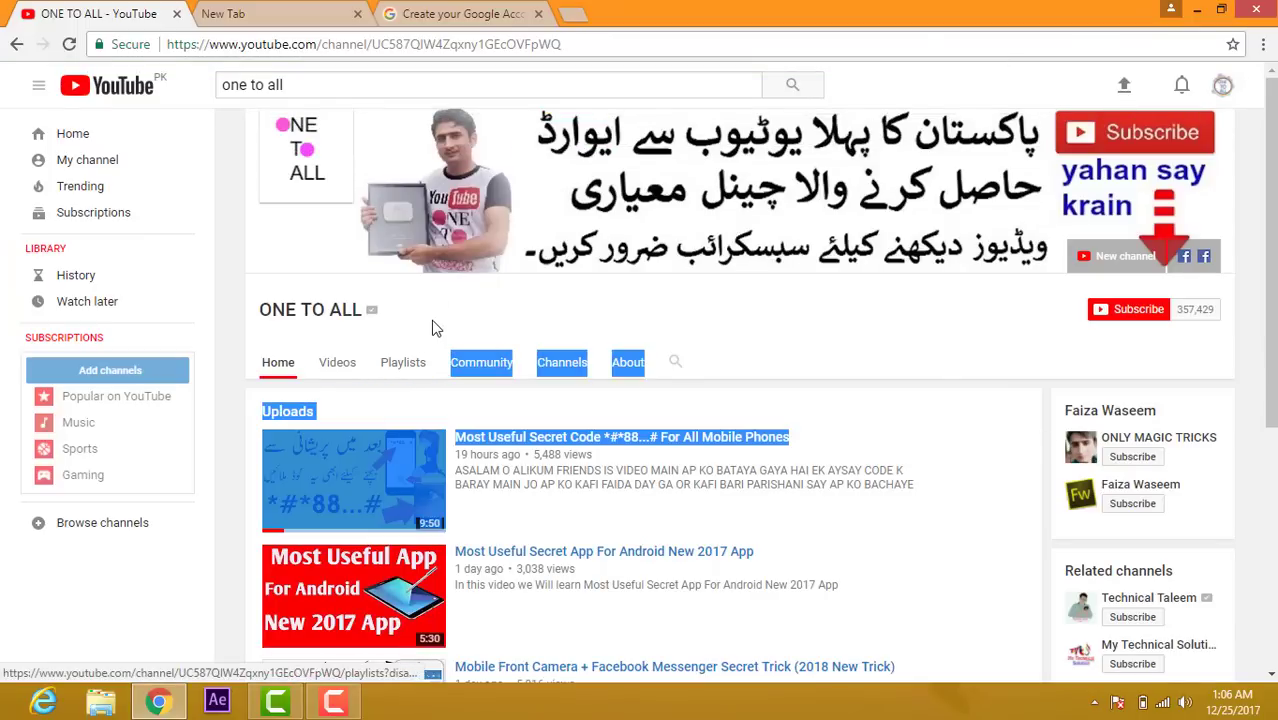
left_click(436, 328)
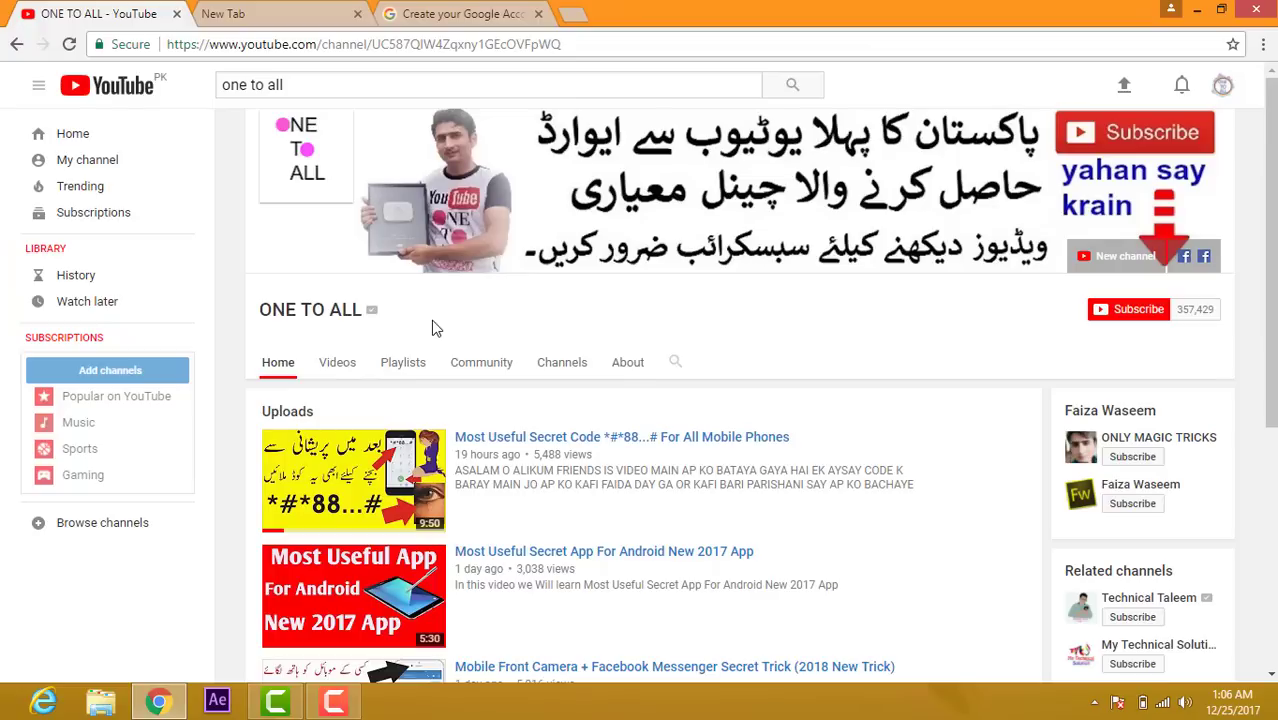
Step: Open ONE TO ALL's 'Adsense account and youtube' playlist from Playlists and scroll through its 11 videos
left_click(405, 368)
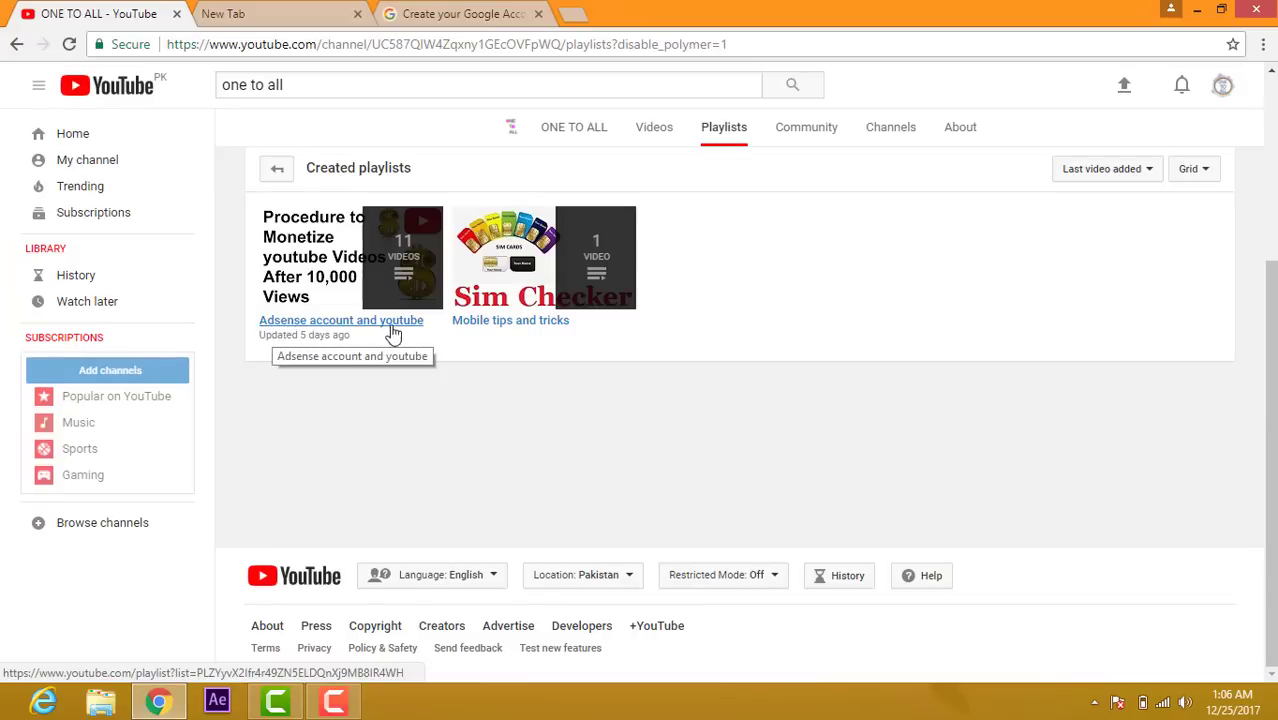
left_click(356, 322)
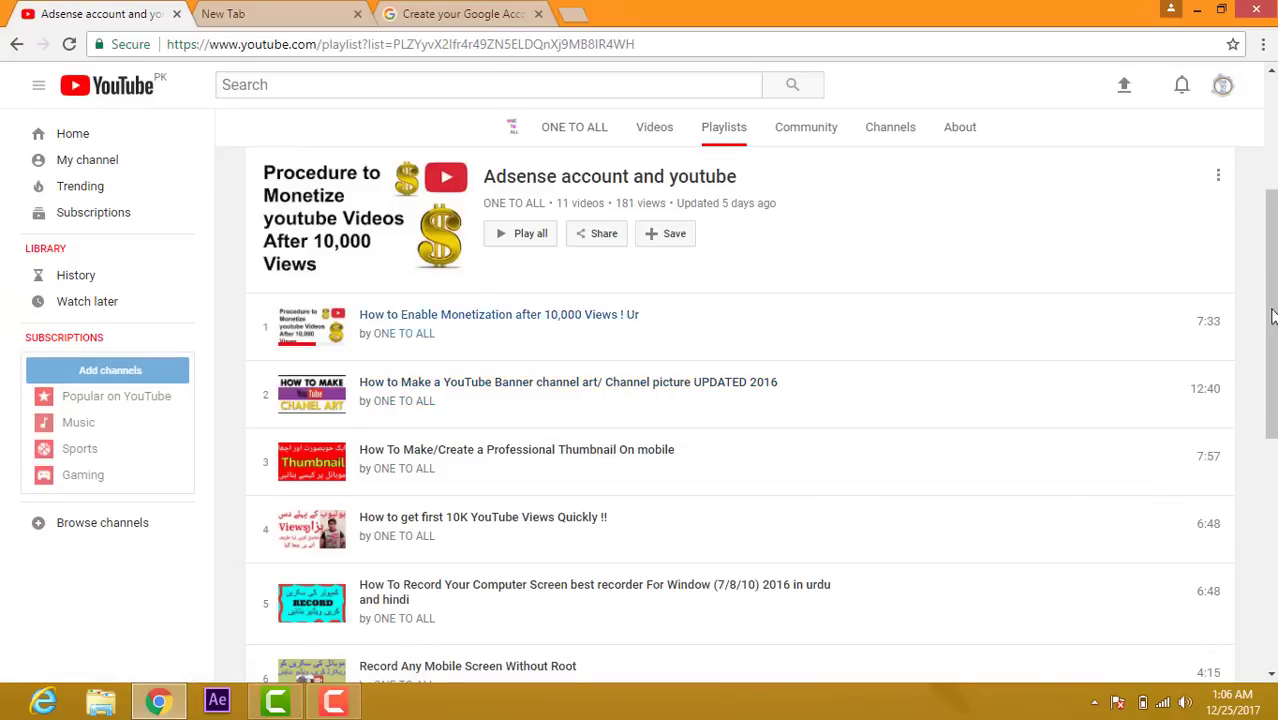
mouse_move(1273, 310)
left_mouse_down()
mouse_move(1270, 550)
mouse_move(1266, 290)
left_mouse_up()
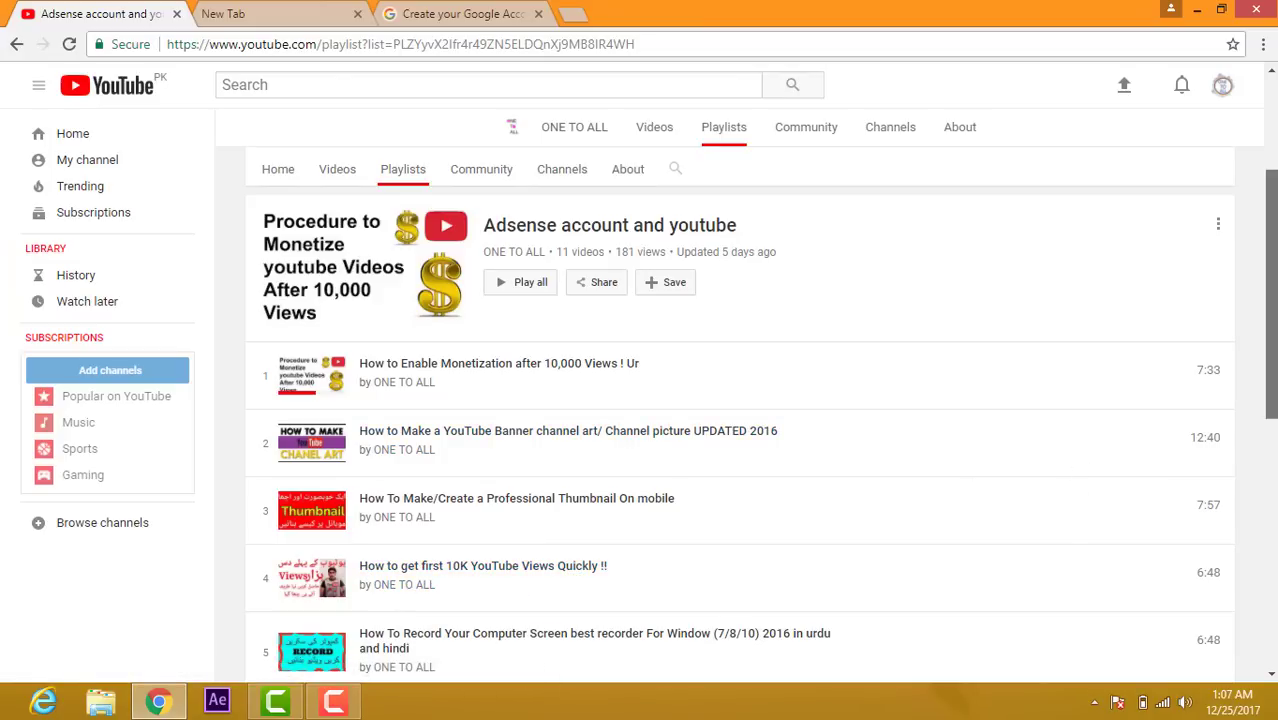
left_click_drag(1270, 404, 1273, 252)
left_click_drag(1268, 203, 1268, 203)
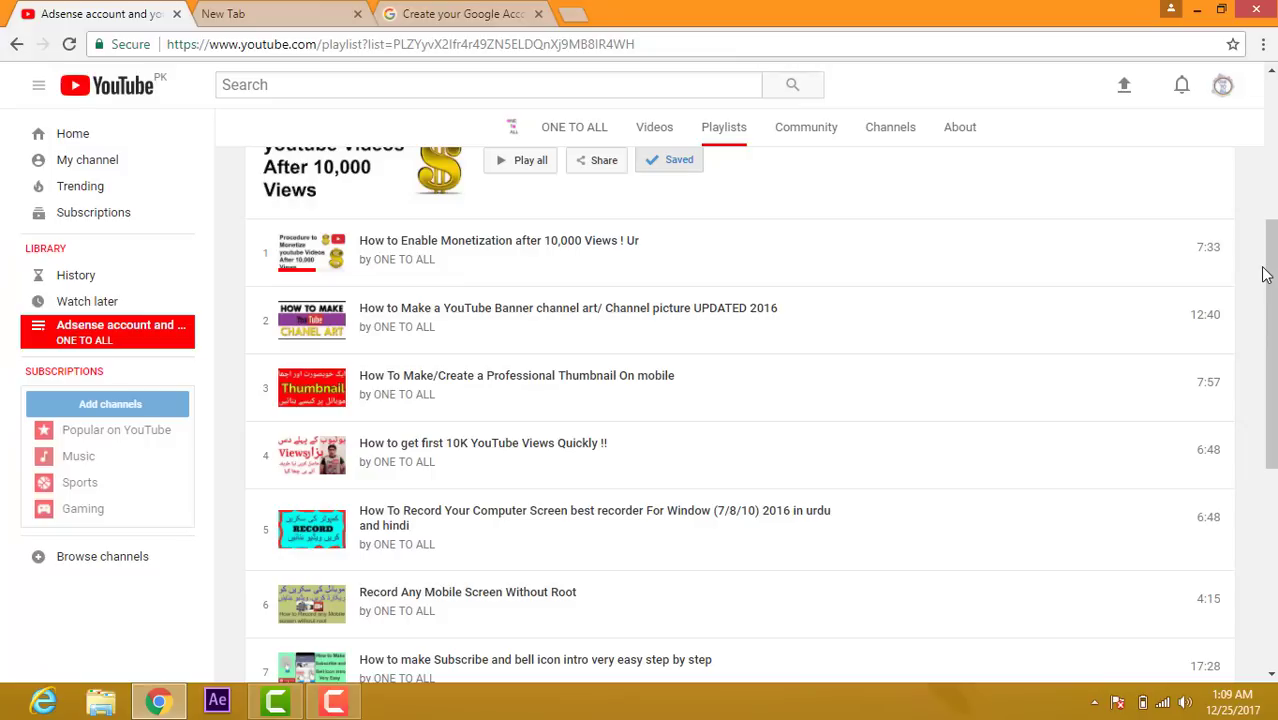
scroll(314, 525, "up", 1)
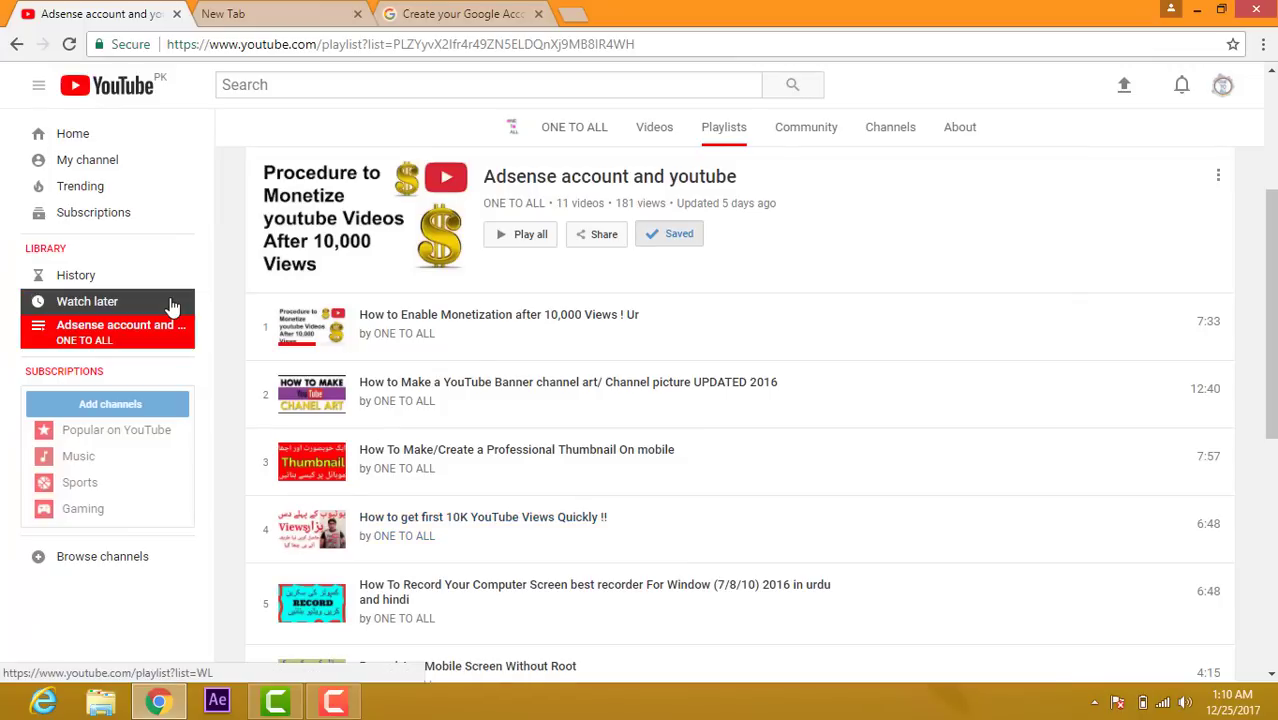
Step: Search for 'one to all', open the ONE TO ALL channel and list its uploaded videos
left_click(104, 170)
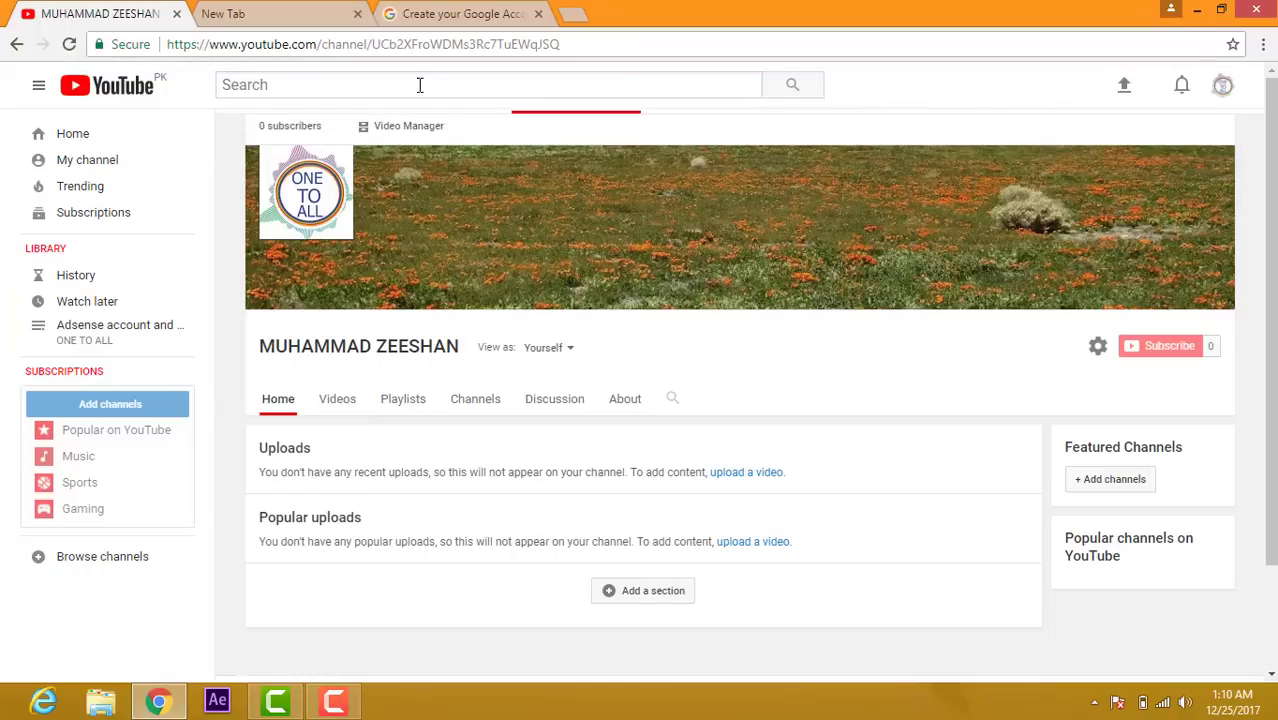
left_click(419, 85)
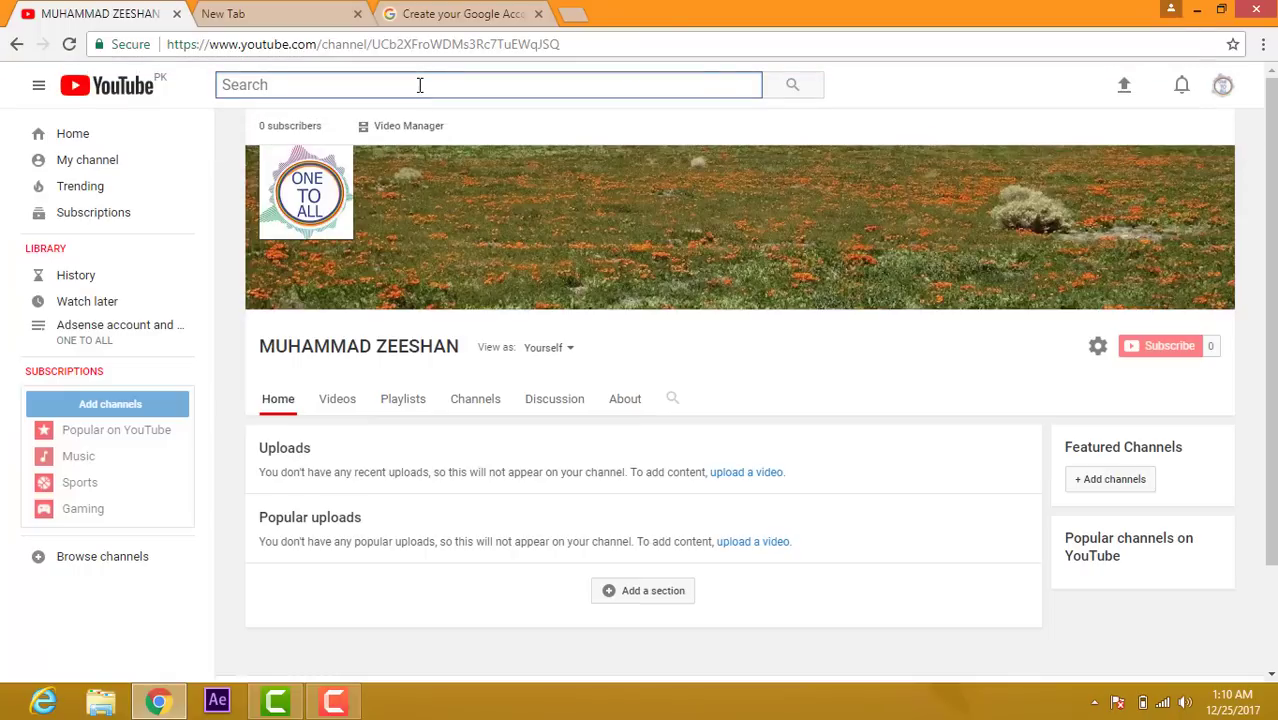
type("one to all")
key("Return")
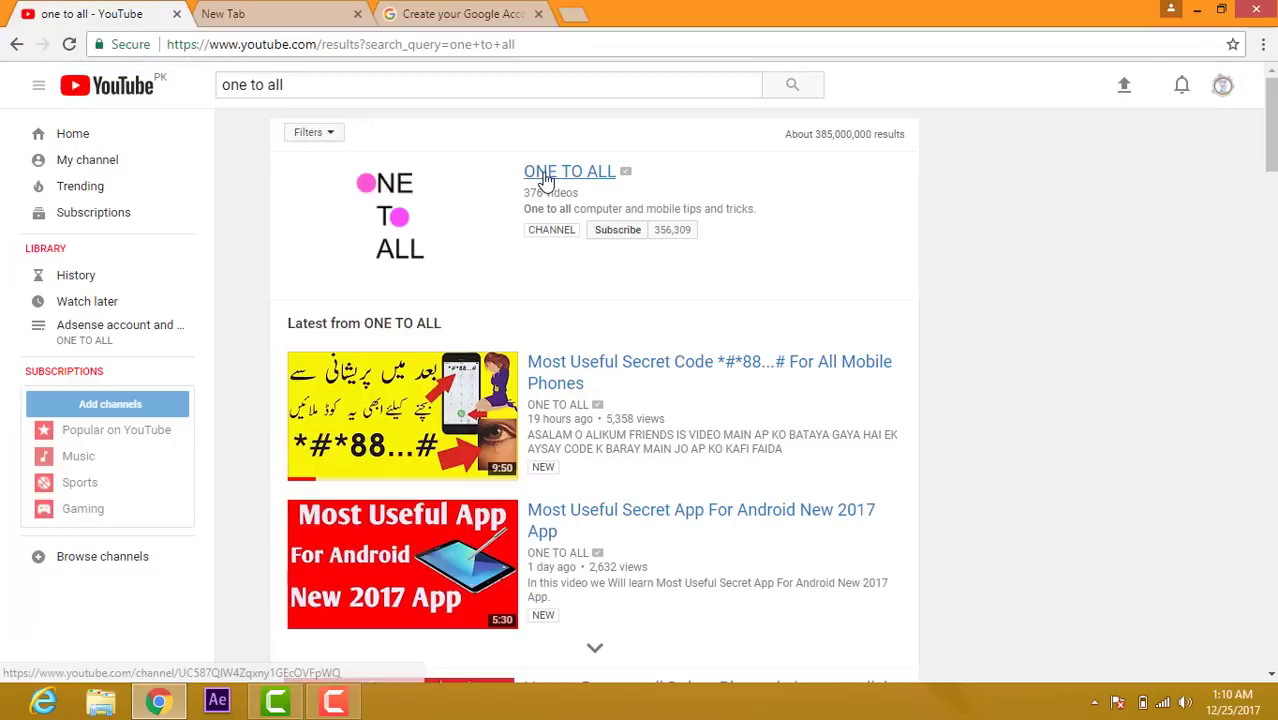
left_click(545, 174)
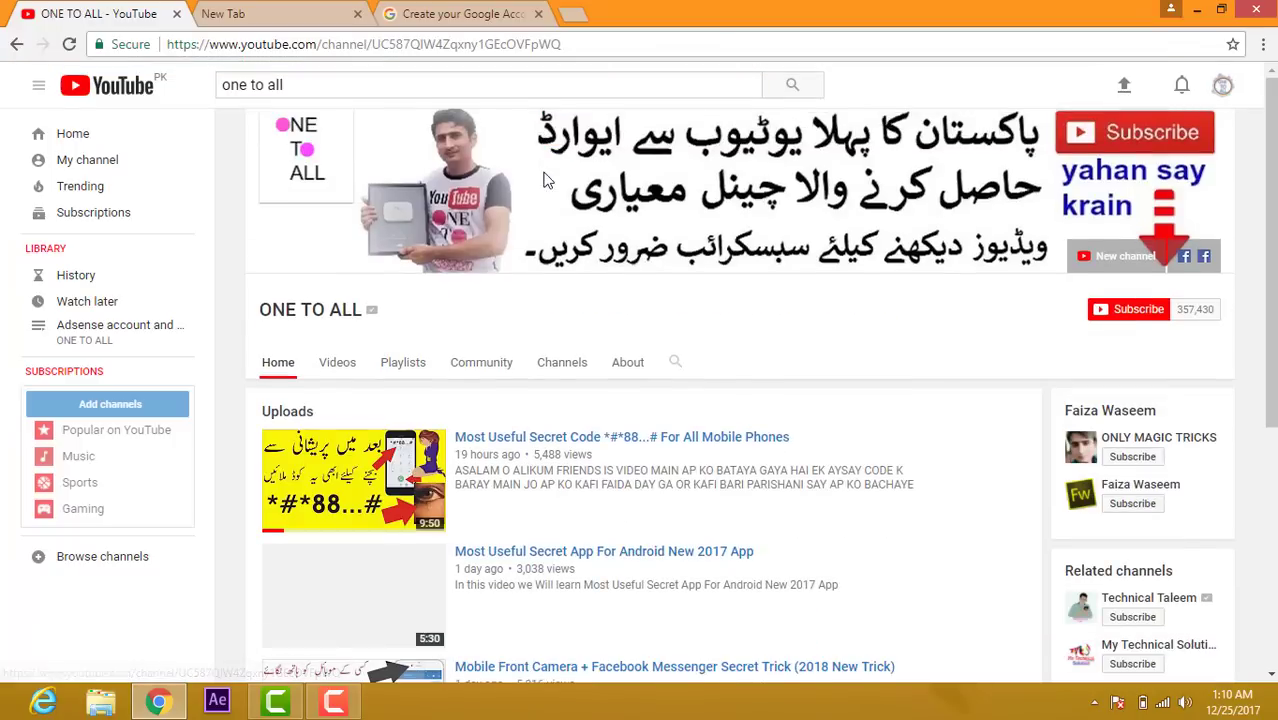
left_click(344, 368)
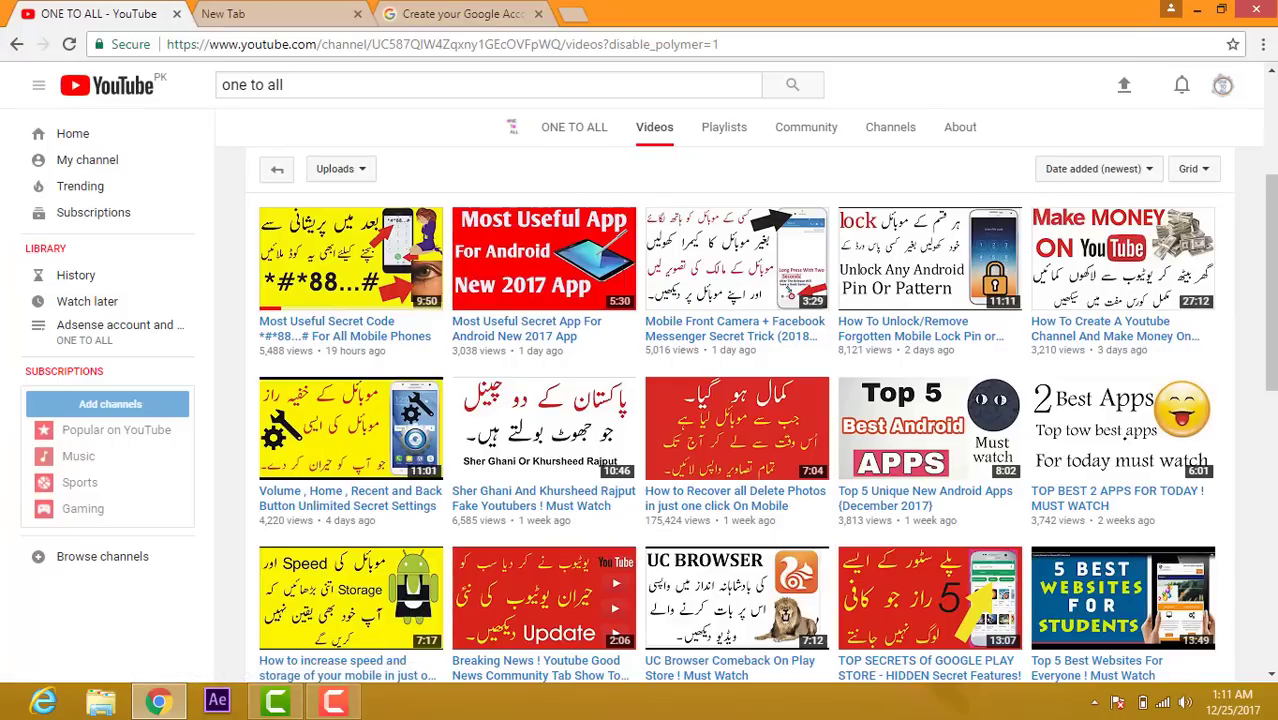
Step: View the ONE TO ALL channel's Playlists tab, then minimise Chrome to the Windows desktop
scroll(516, 228, "up", 1)
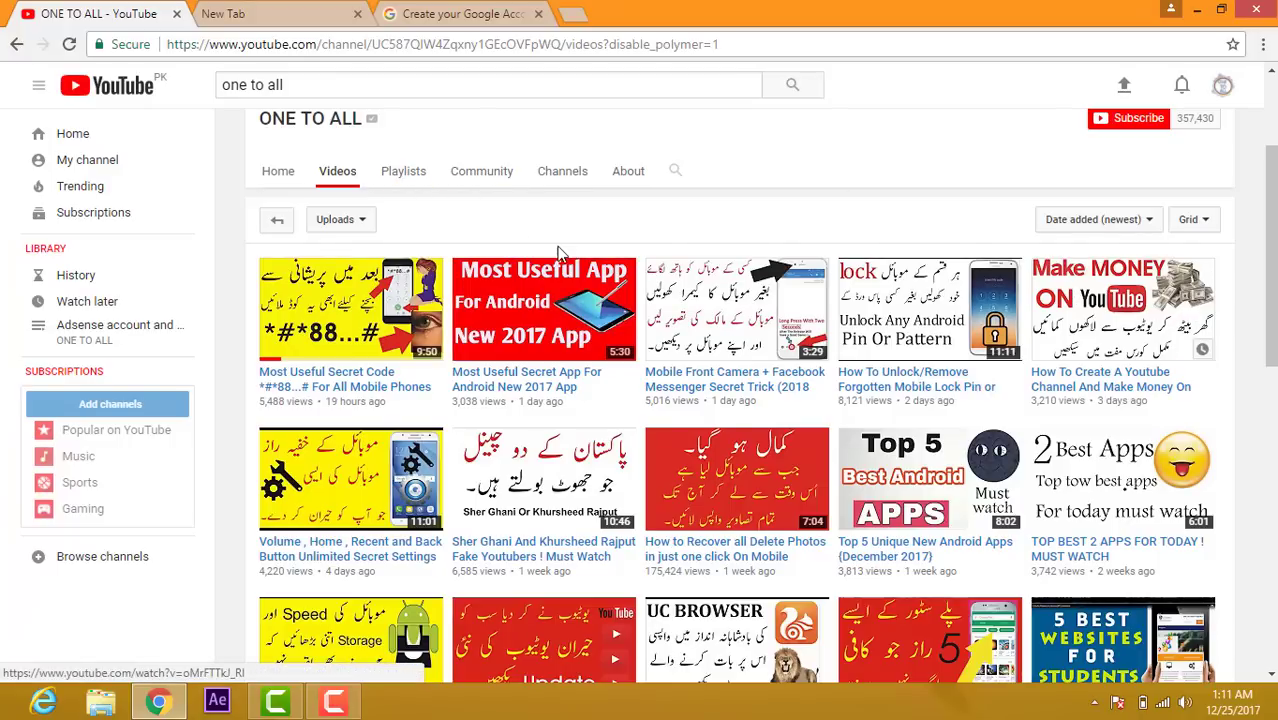
left_click(385, 182)
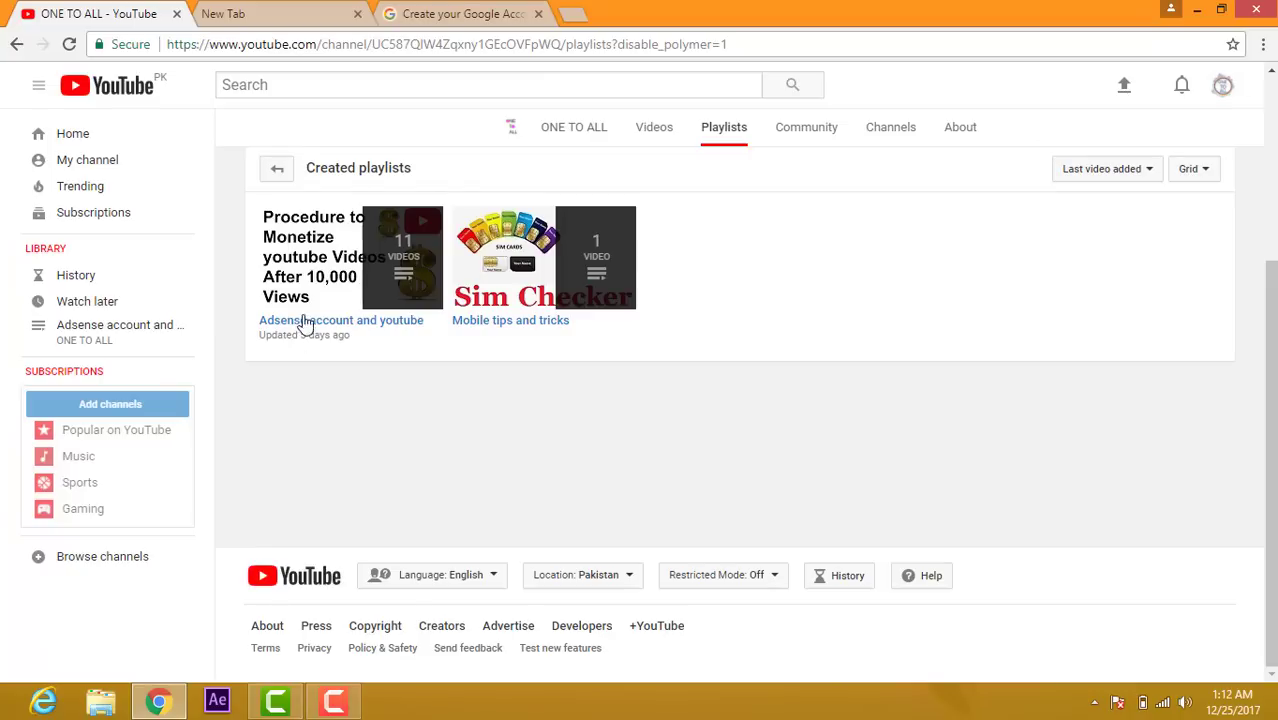
left_click(1198, 10)
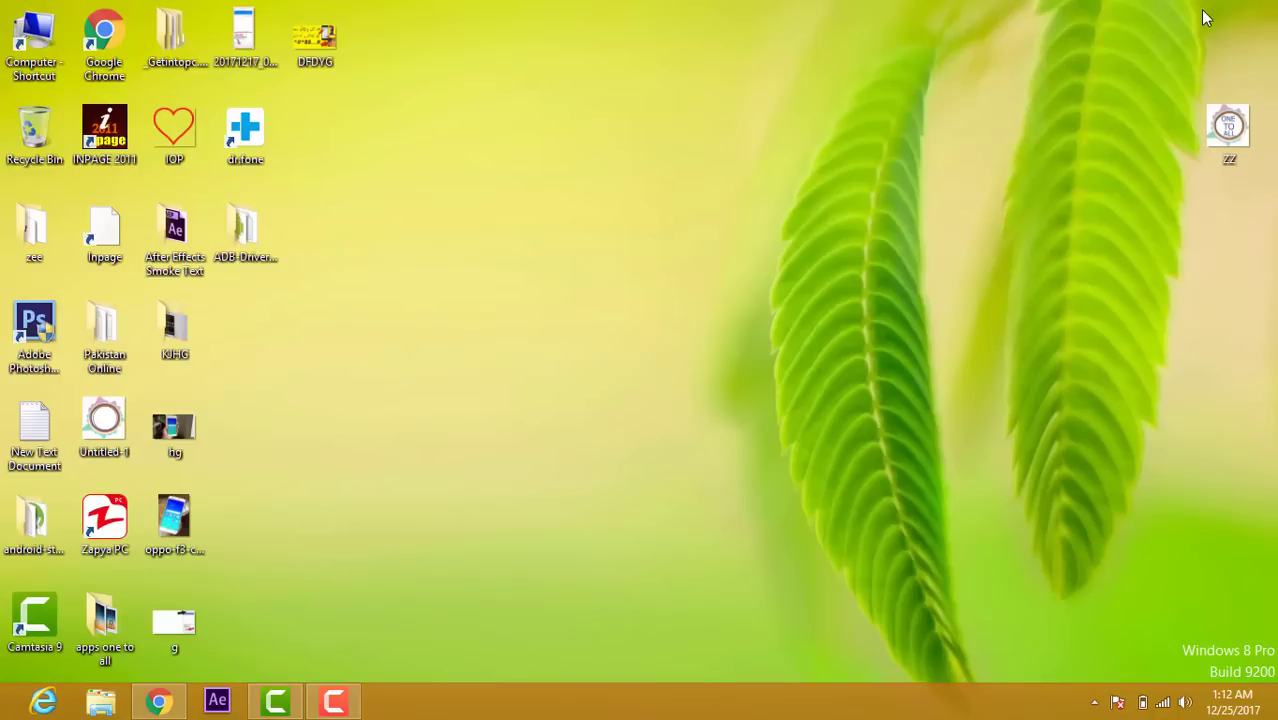